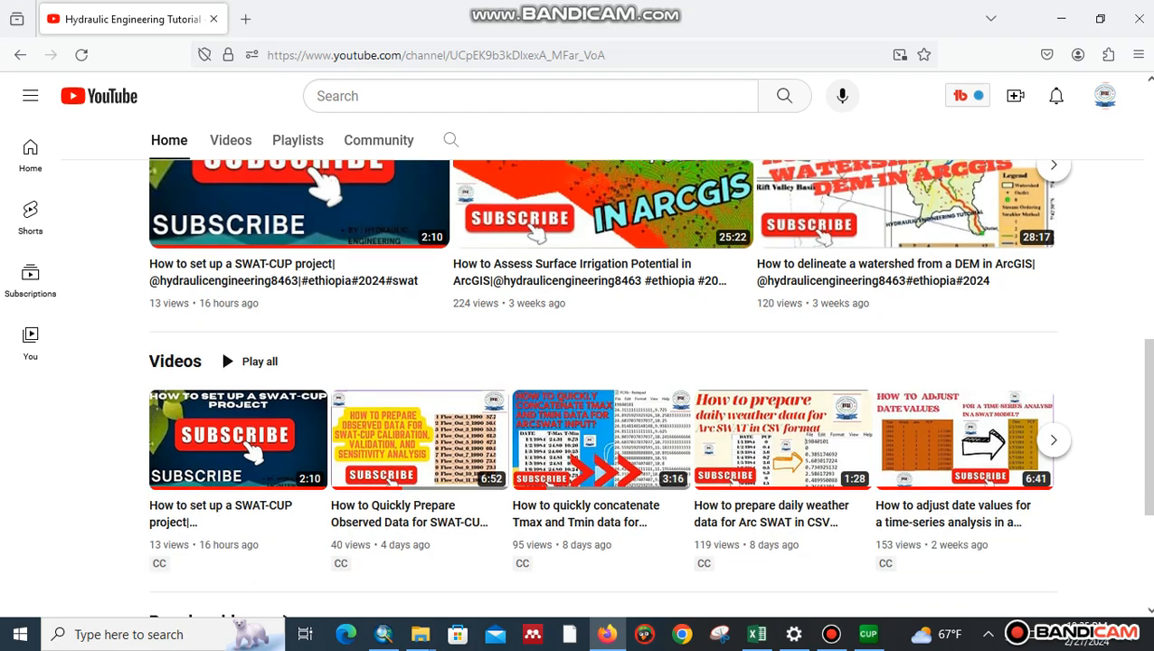
- Switch to SWAT-CUP and open Par_inf.txt from the project's calibration inputs
{"action": "scroll", "coordinate": [281, 362], "scroll_direction": "up", "scroll_amount": 5}
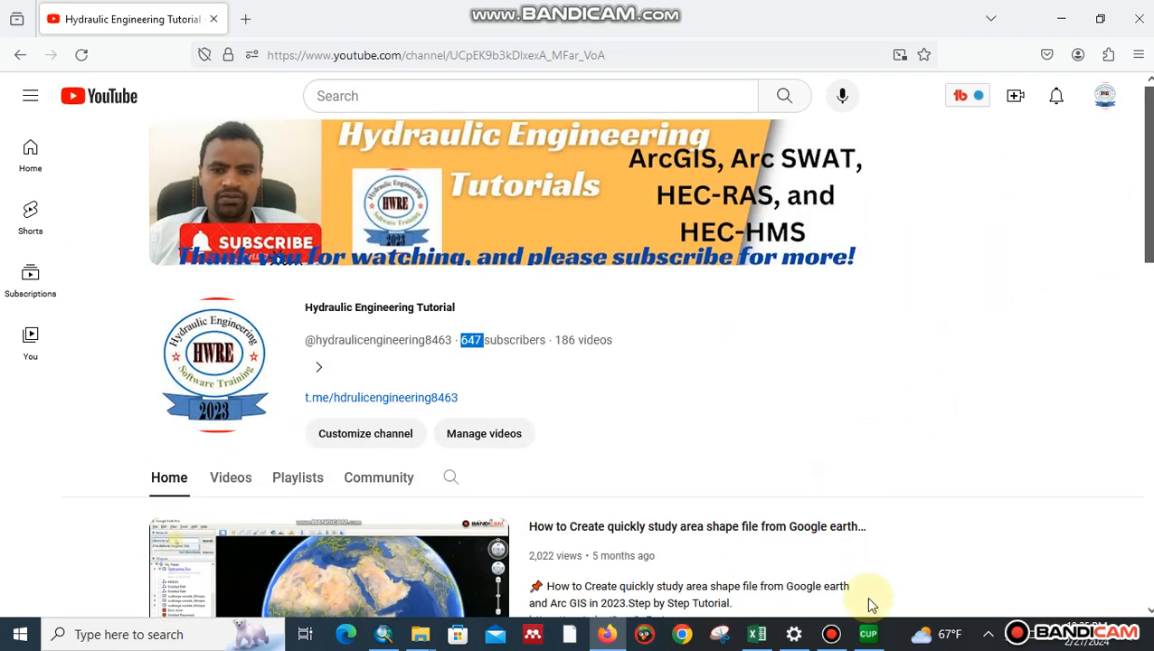
{"action": "left_click", "coordinate": [869, 635]}
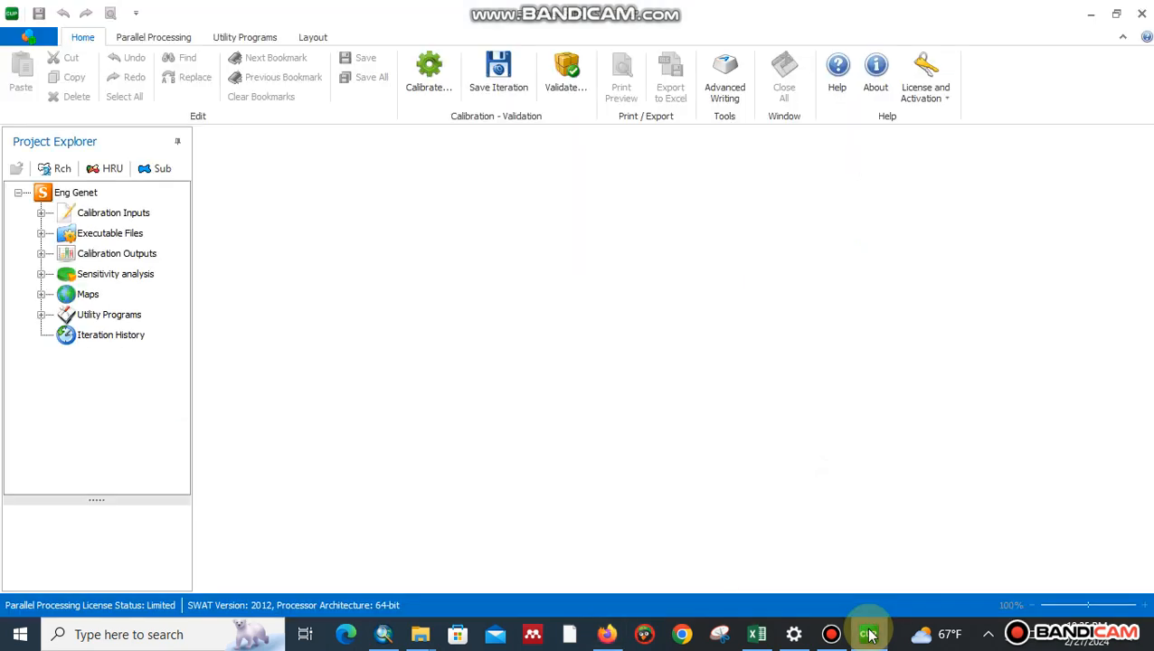
{"action": "left_click", "coordinate": [40, 213]}
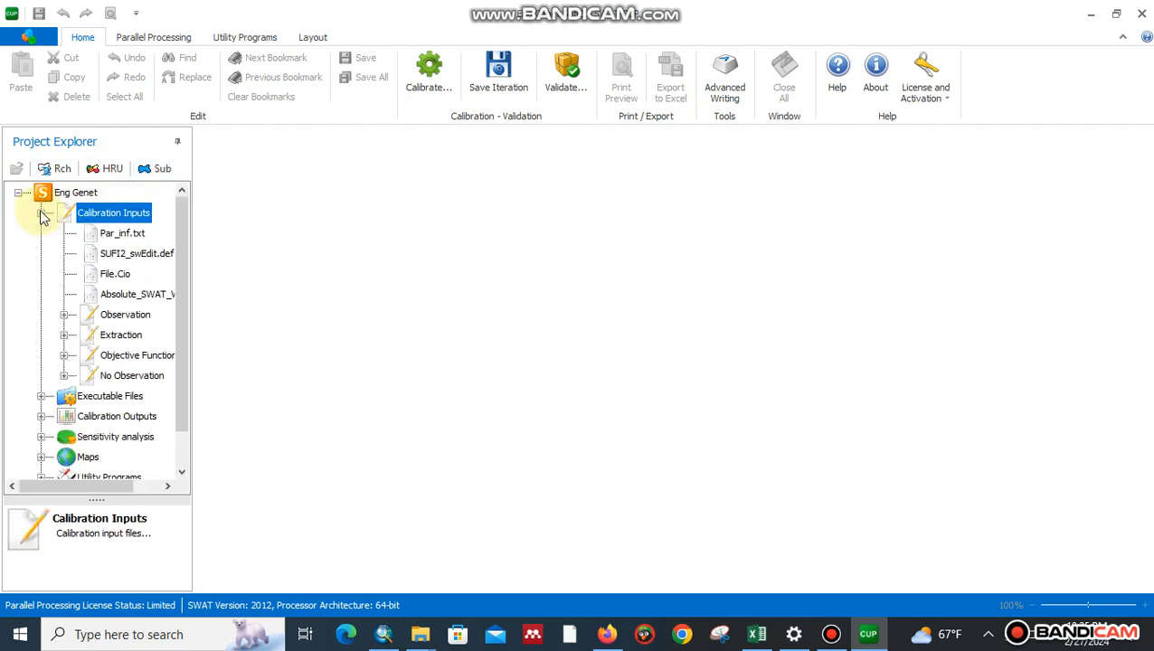
{"action": "double_click", "coordinate": [101, 235]}
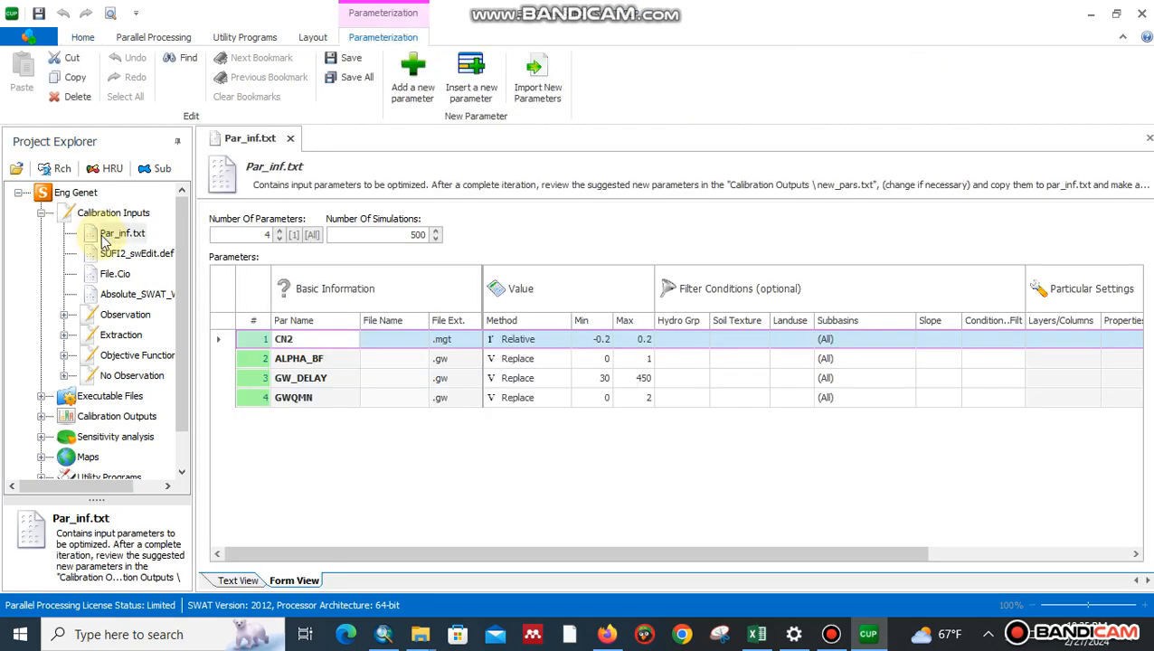
- Set the number of simulations to 5 in Par_inf.txt and save it, then open and save SUFI2_swEdit.def
{"action": "left_click", "coordinate": [263, 234]}
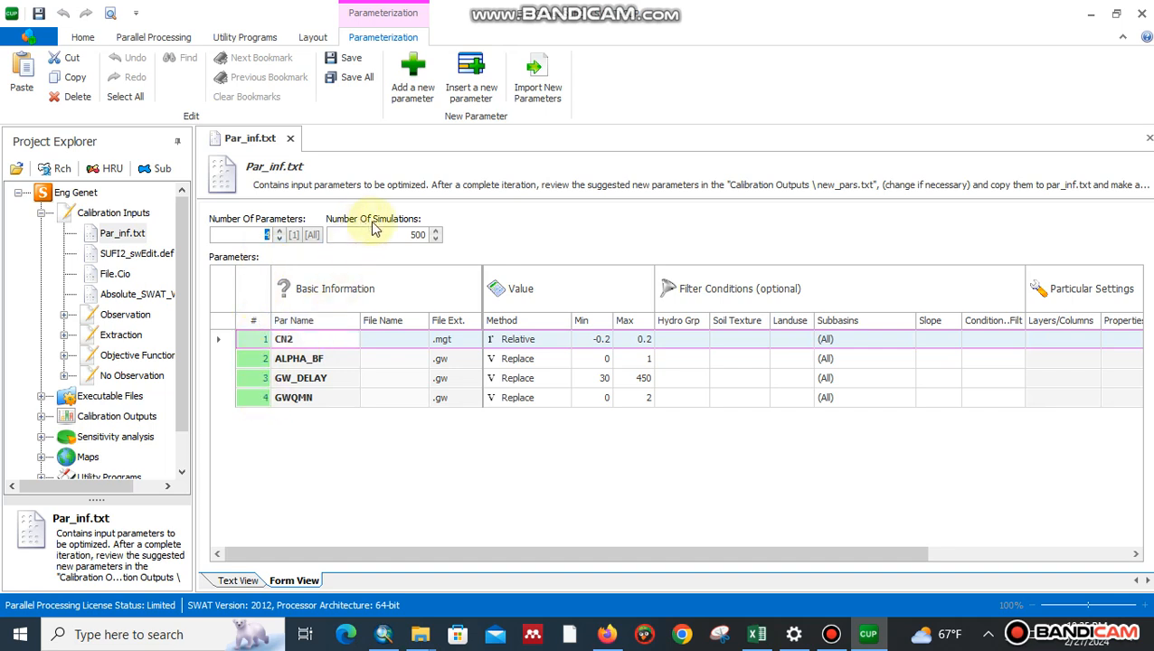
{"action": "left_click", "coordinate": [423, 234]}
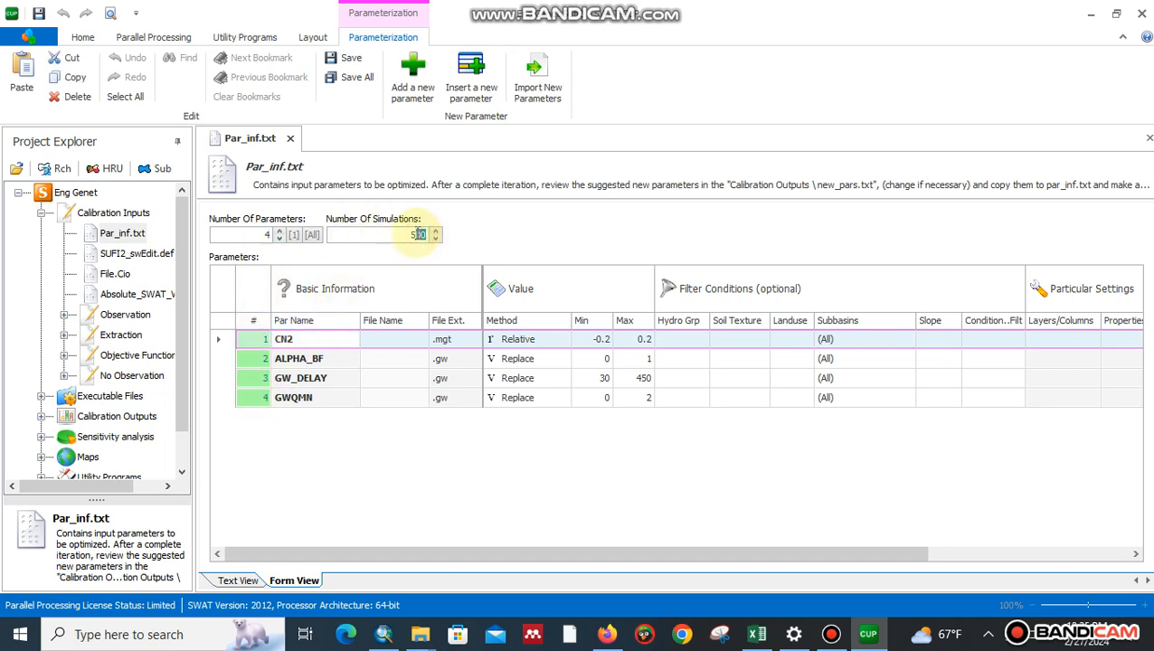
{"action": "key", "text": "BackSpace"}
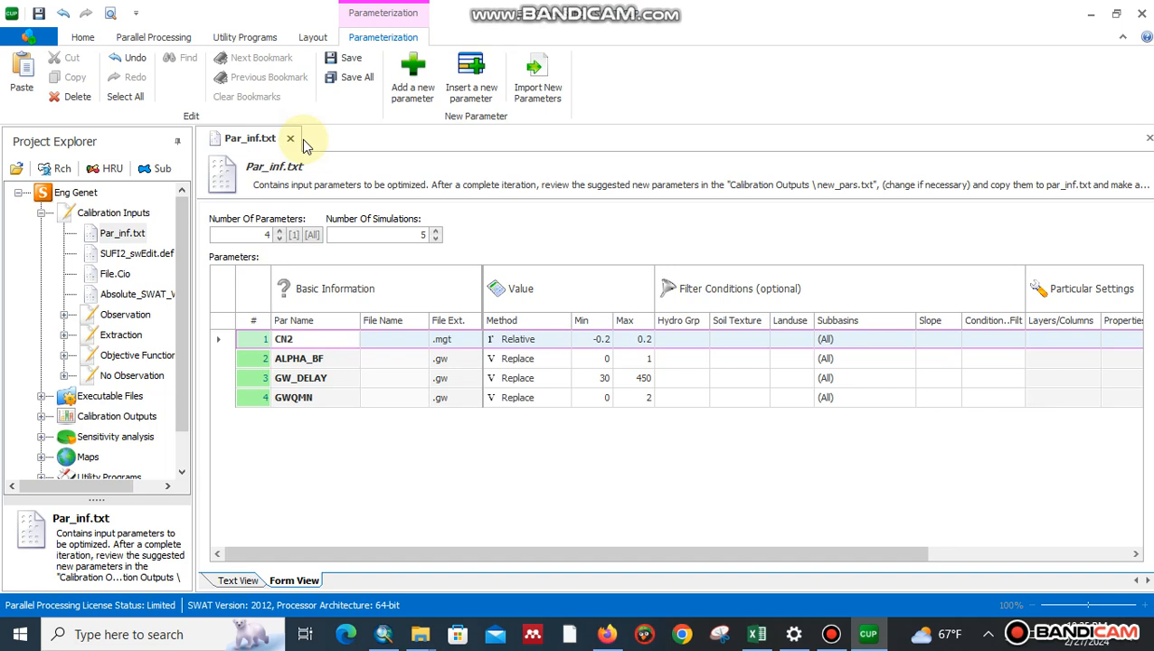
{"action": "left_click", "coordinate": [353, 60]}
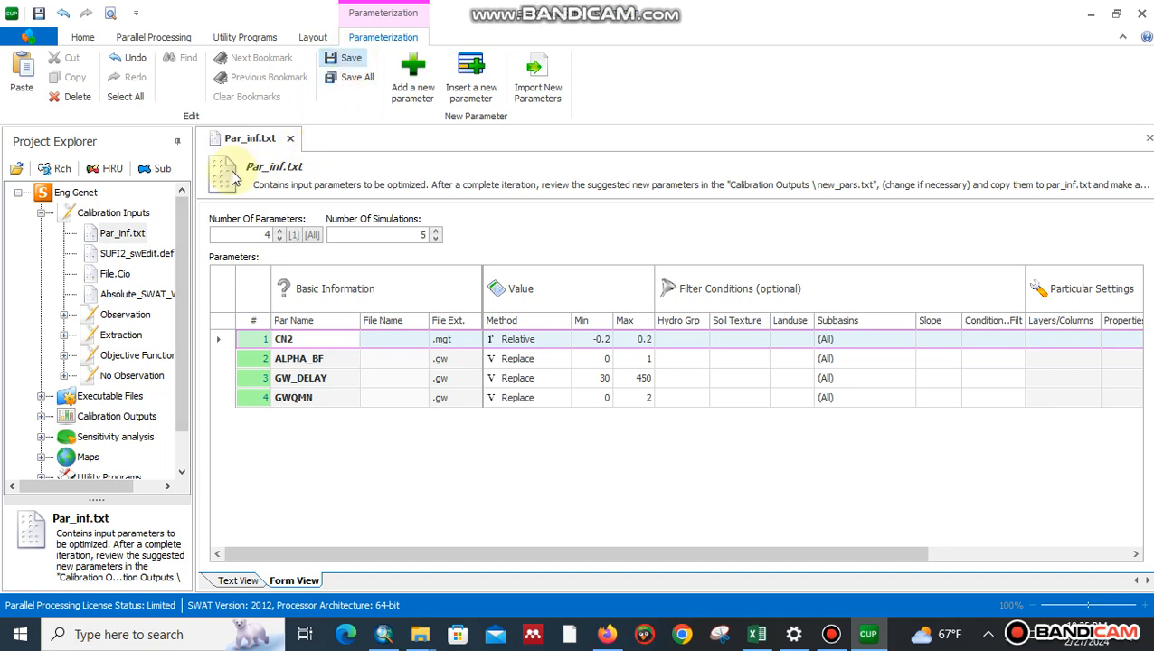
{"action": "double_click", "coordinate": [149, 256]}
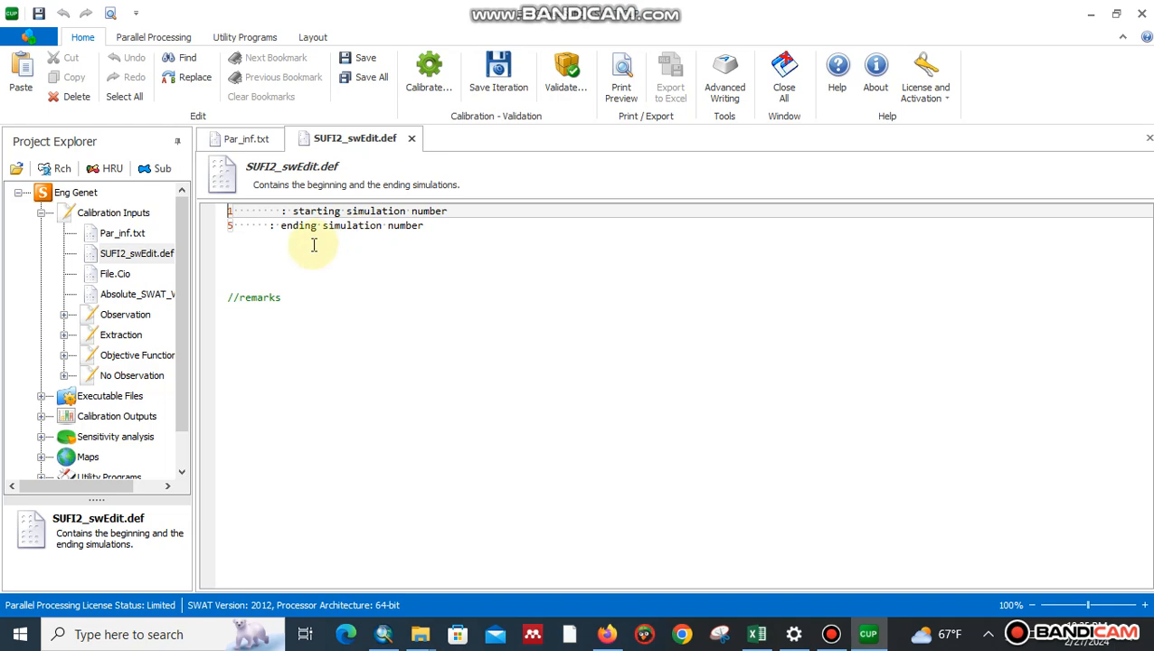
{"action": "left_click", "coordinate": [362, 60]}
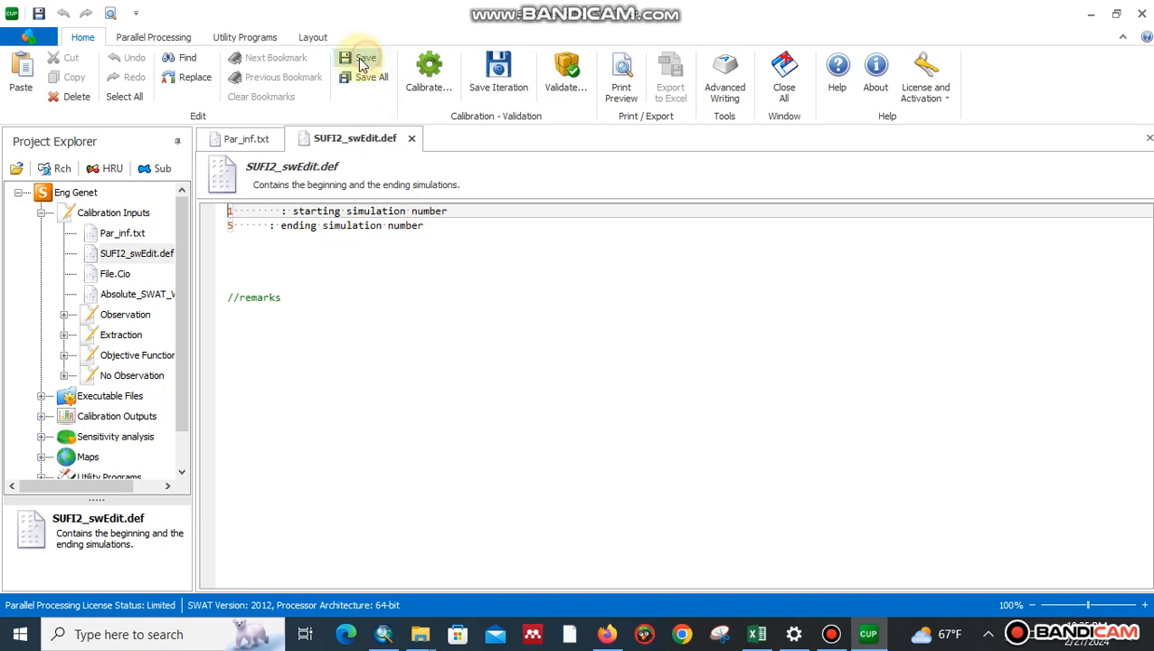
- Check the simulation period and NYSKIP warm-up setting in File.Cio and the parameter ranges in Absolute_SWAT_Values.txt
{"action": "double_click", "coordinate": [115, 273]}
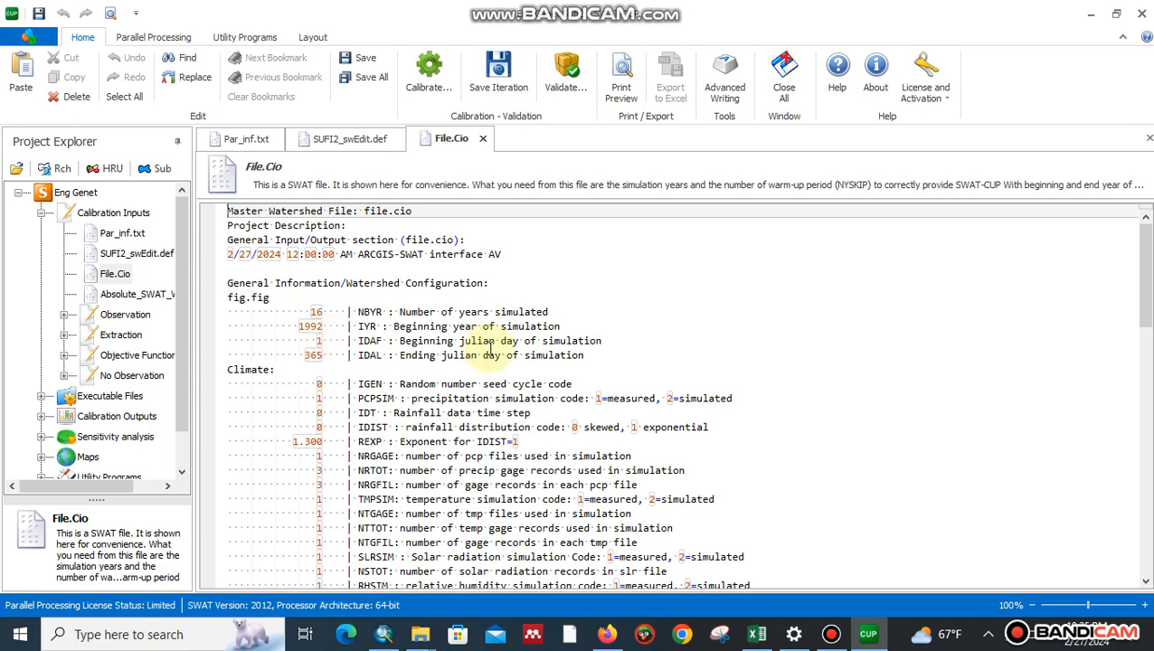
{"action": "scroll", "coordinate": [1149, 352], "scroll_direction": "down", "scroll_amount": 1}
{"action": "left_click_drag", "start_coordinate": [1149, 353], "coordinate": [1147, 468]}
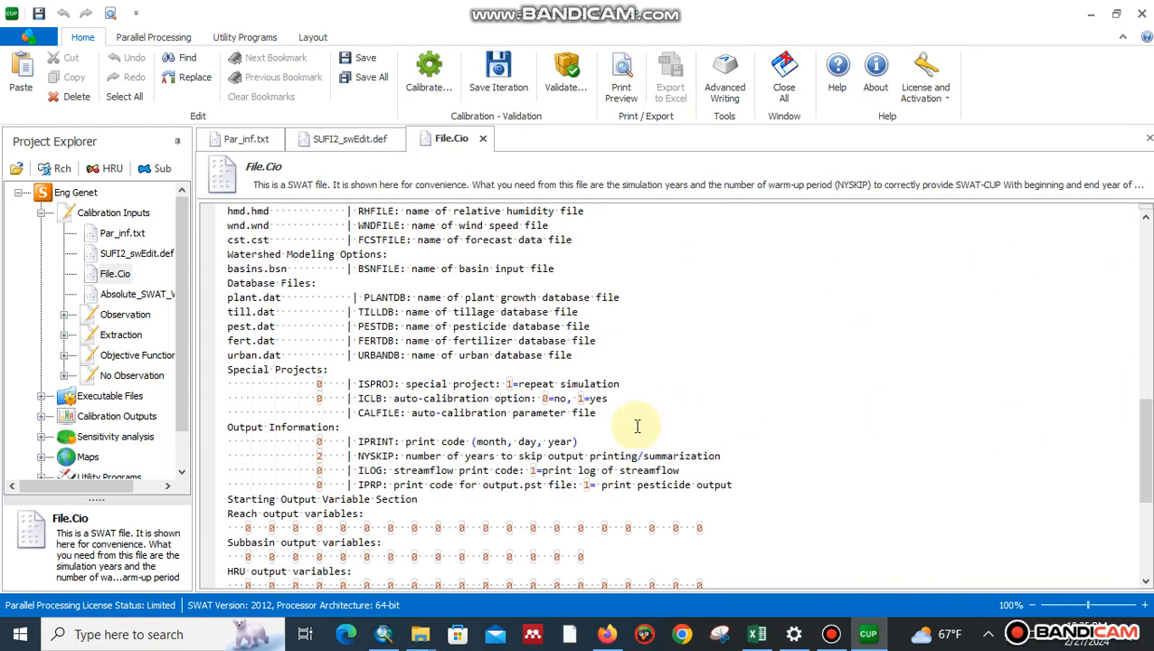
{"action": "double_click", "coordinate": [312, 457]}
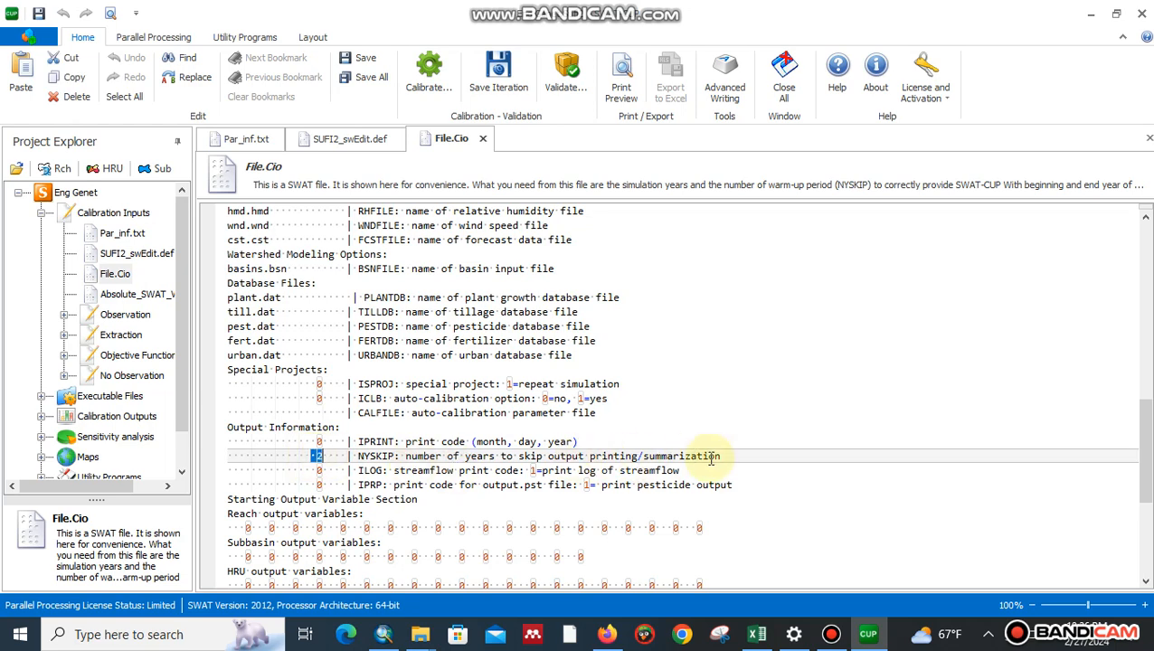
{"action": "left_click", "coordinate": [131, 299]}
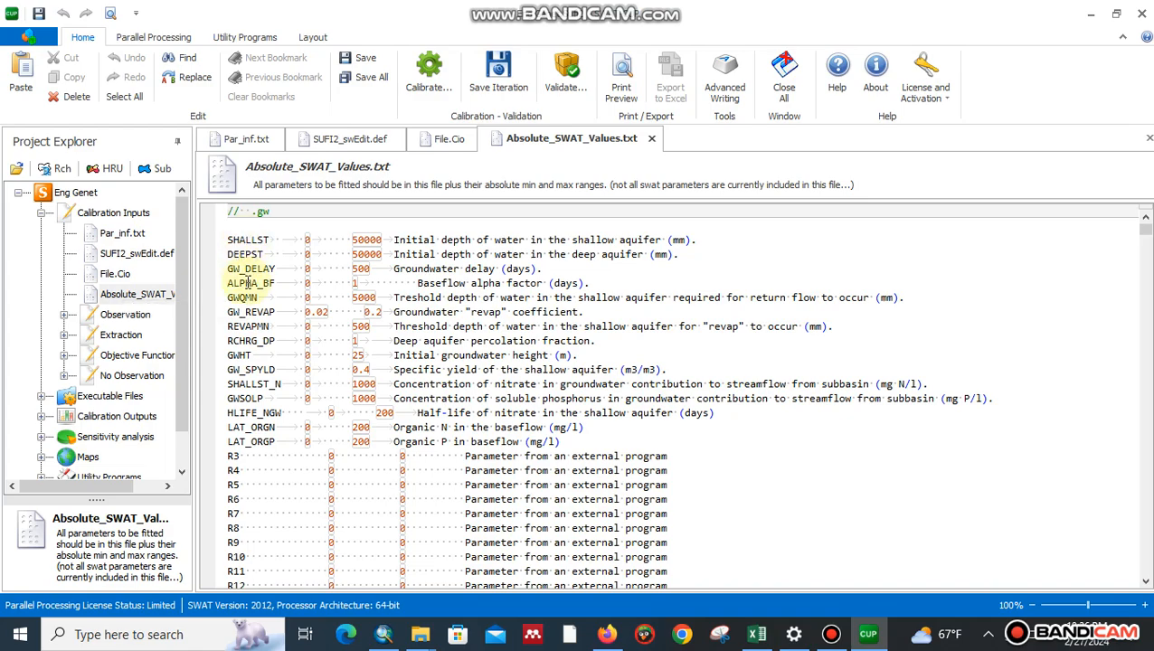
{"action": "mouse_move", "coordinate": [1147, 232]}
{"action": "left_mouse_down"}
{"action": "mouse_move", "coordinate": [1146, 555]}
{"action": "mouse_move", "coordinate": [1145, 230]}
{"action": "left_mouse_up"}
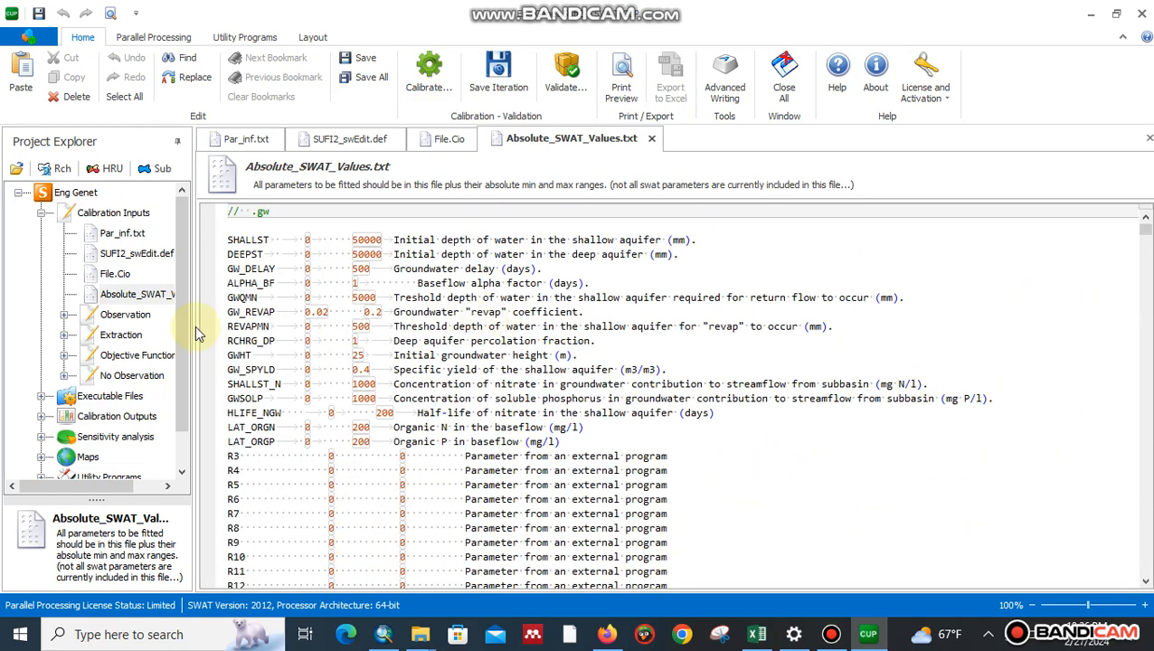
- Open the reach observation file Observed_rch.txt and set its number of observed variables to 1
{"action": "left_click", "coordinate": [62, 317]}
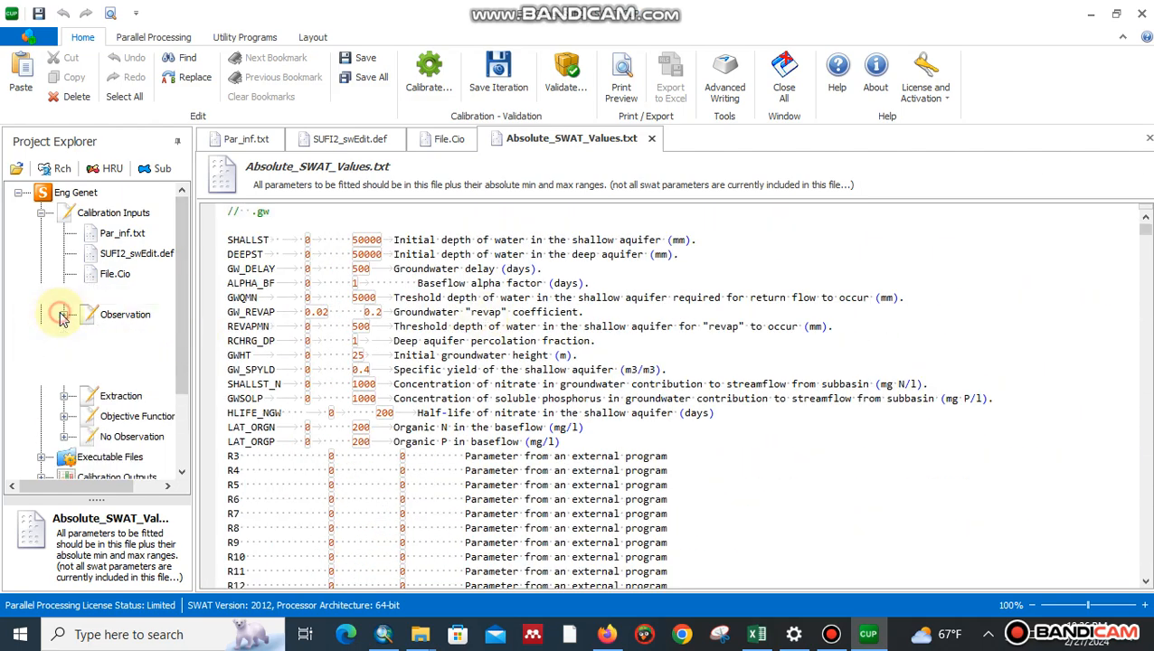
{"action": "left_click", "coordinate": [143, 336]}
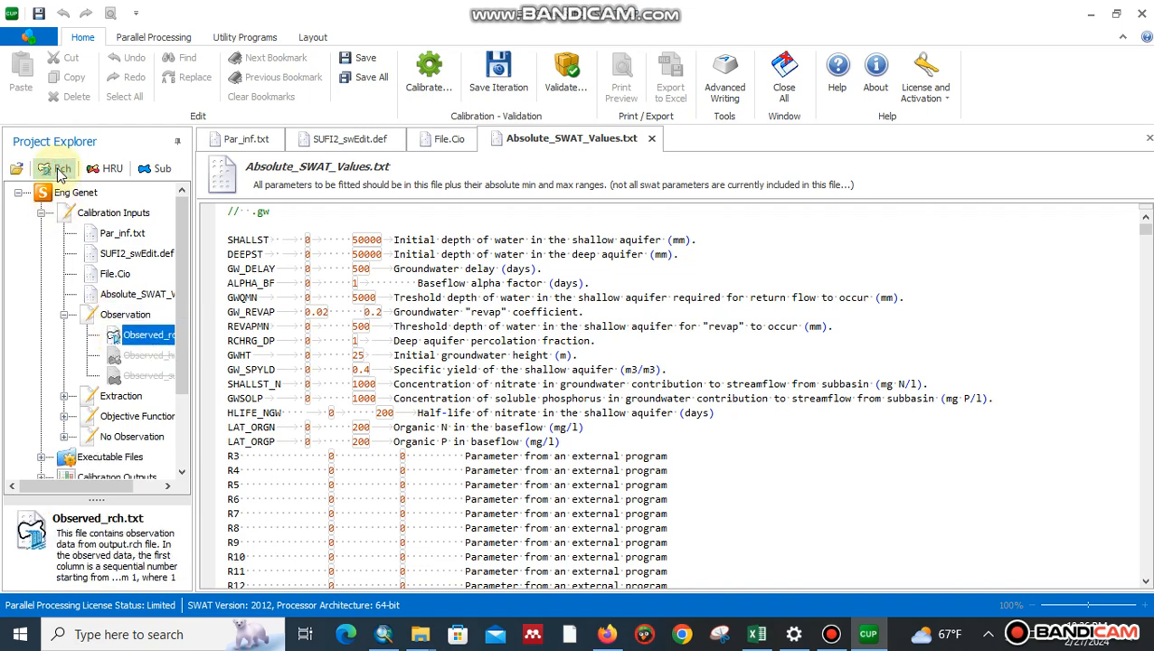
{"action": "double_click", "coordinate": [129, 337]}
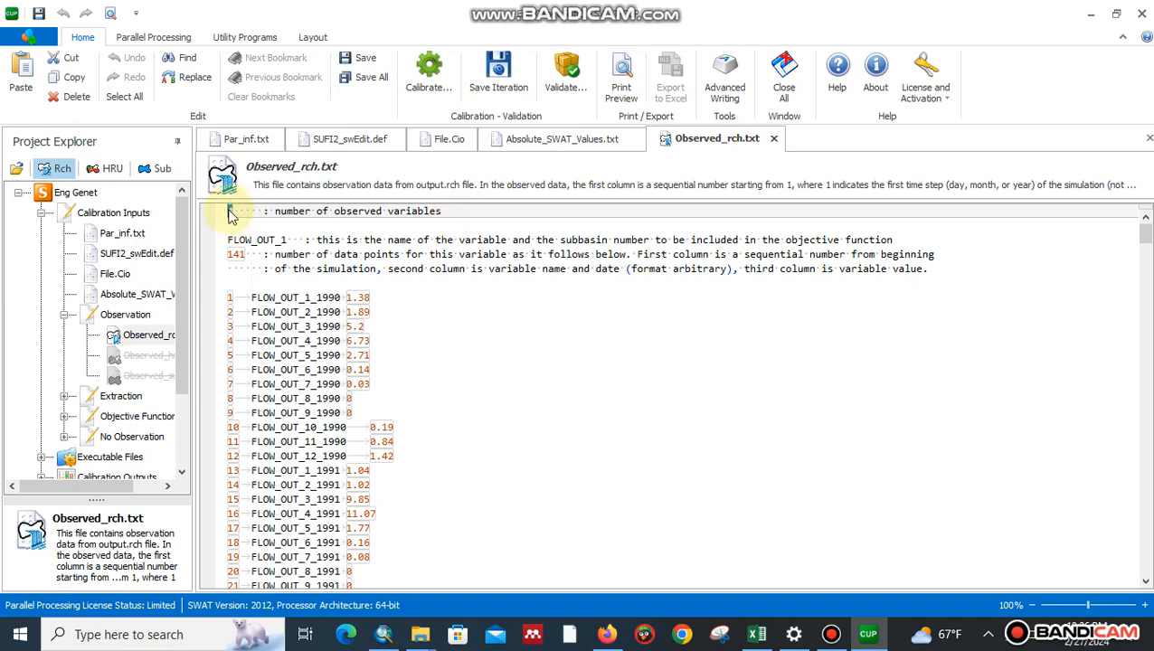
{"action": "left_click", "coordinate": [232, 214]}
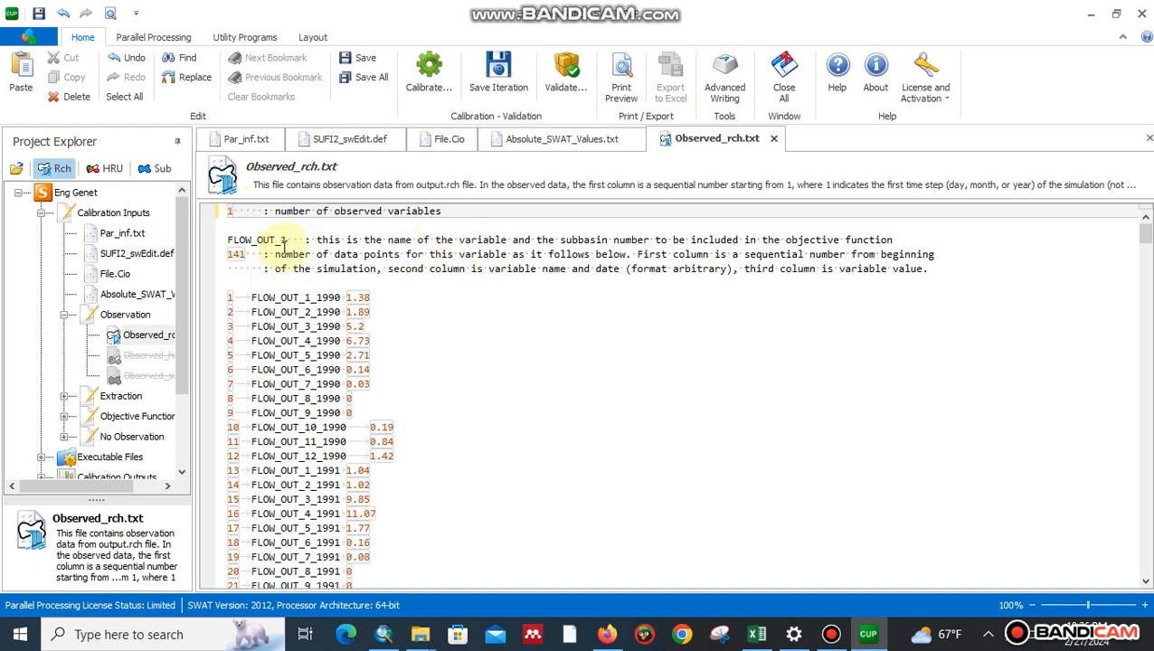
- Identify the subbasin at the manually added outlet in ArcMap and set the variable name in SWAT-CUP's Observed_rch.txt to FLOW_OUT_31
{"action": "left_click", "coordinate": [286, 240]}
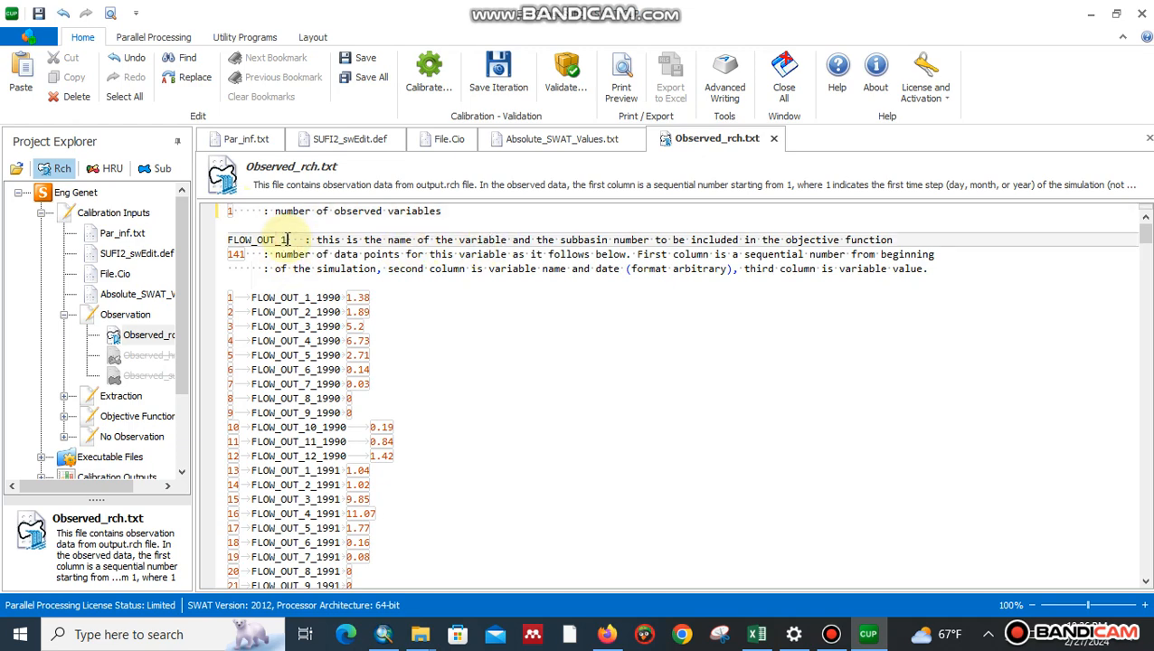
{"action": "left_click", "coordinate": [383, 634]}
{"action": "scroll", "coordinate": [648, 559], "scroll_direction": "down", "scroll_amount": 3}
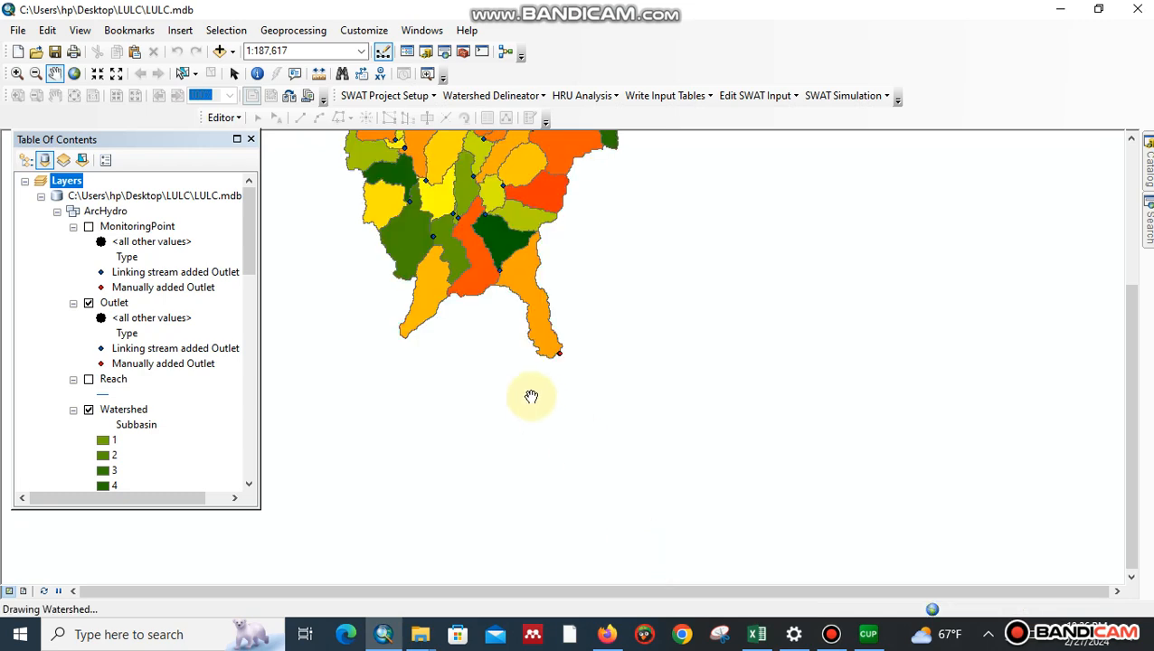
{"action": "left_click", "coordinate": [257, 74]}
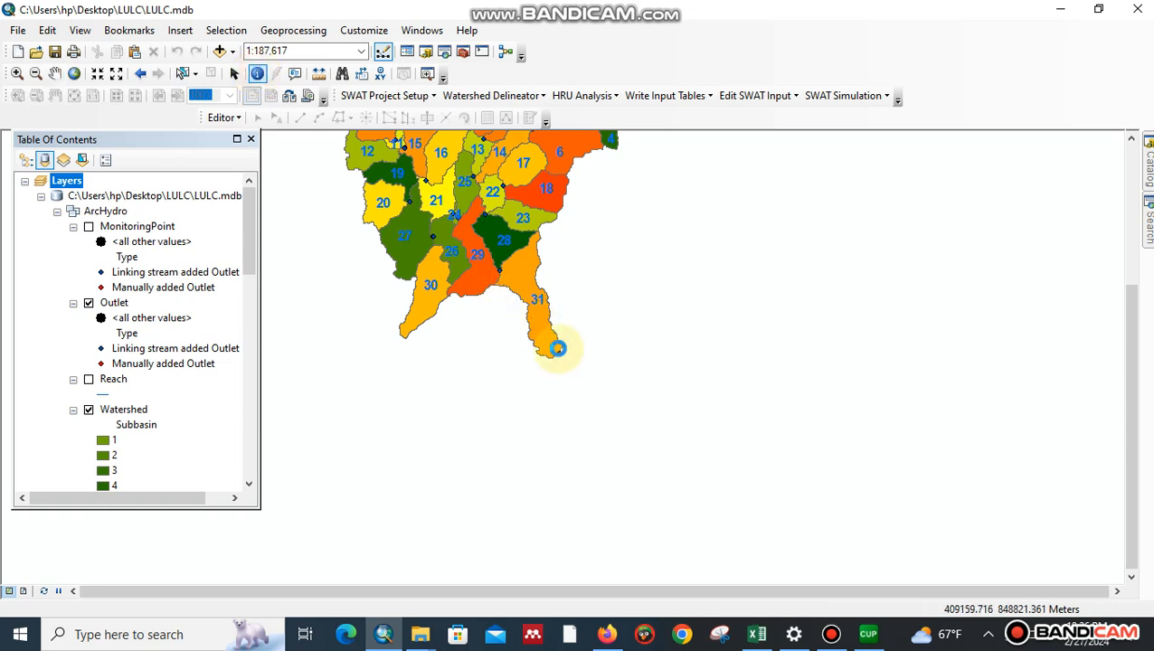
{"action": "left_click", "coordinate": [558, 348]}
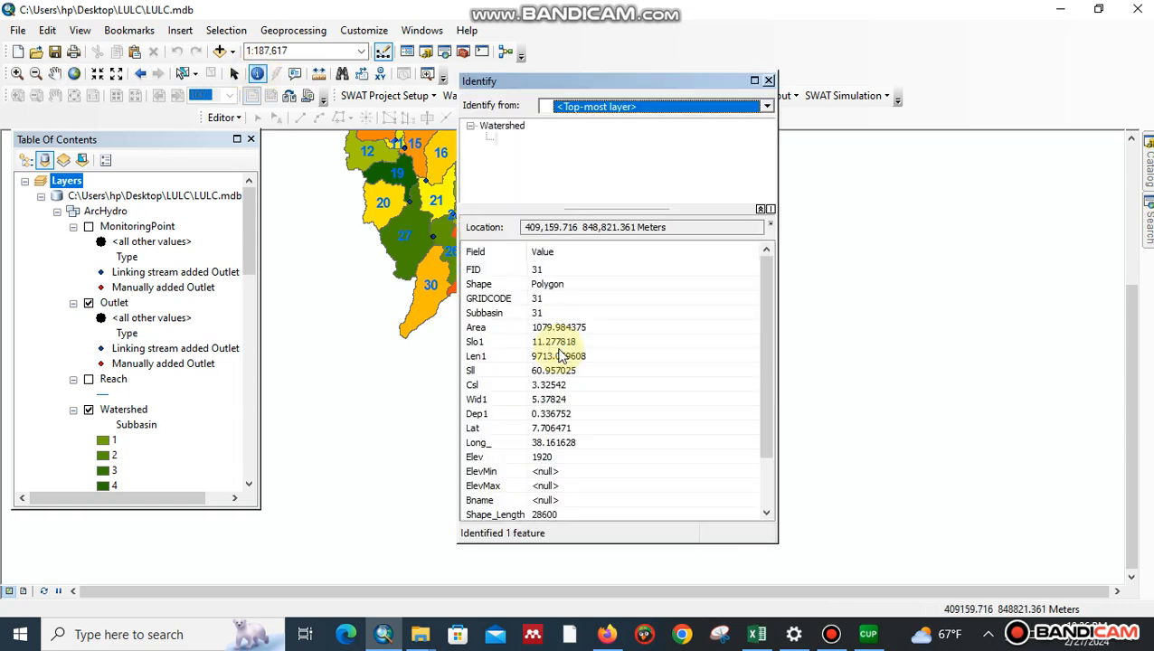
{"action": "left_click", "coordinate": [561, 355]}
{"action": "left_click", "coordinate": [541, 313]}
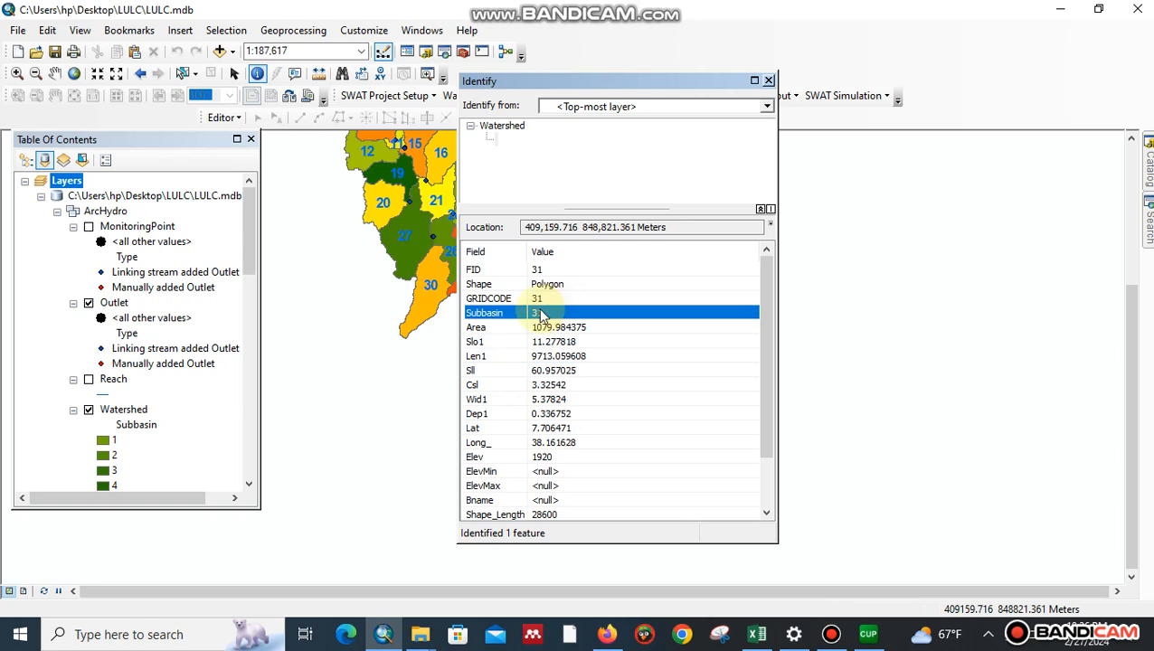
{"action": "left_click", "coordinate": [871, 636]}
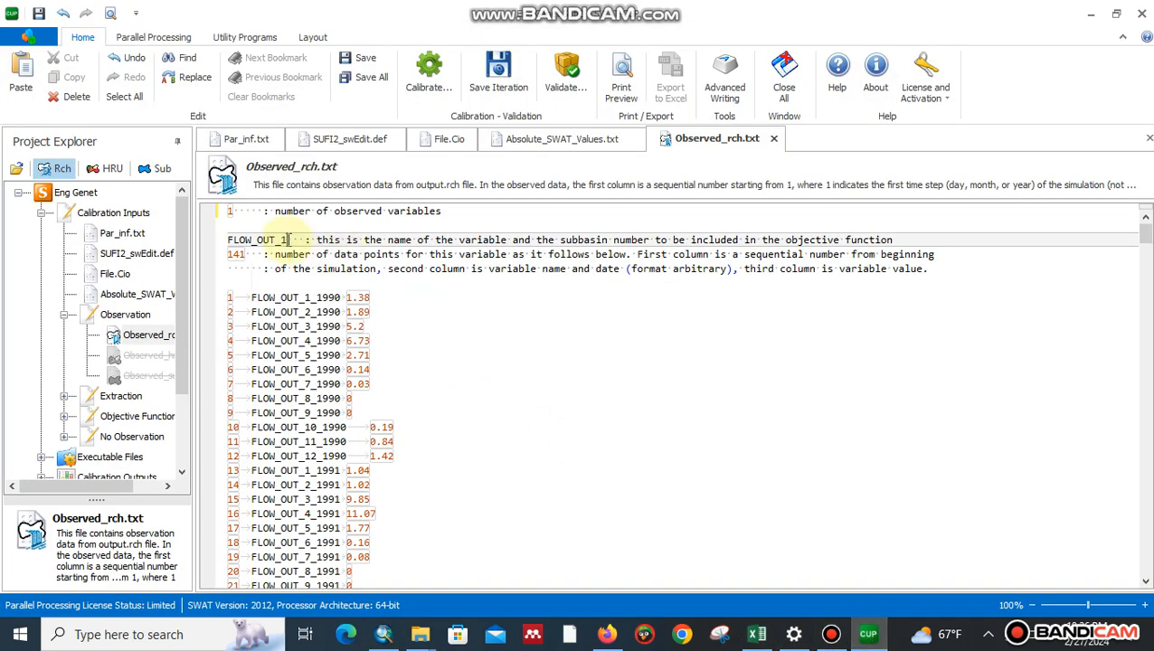
{"action": "type", "text": "1"}
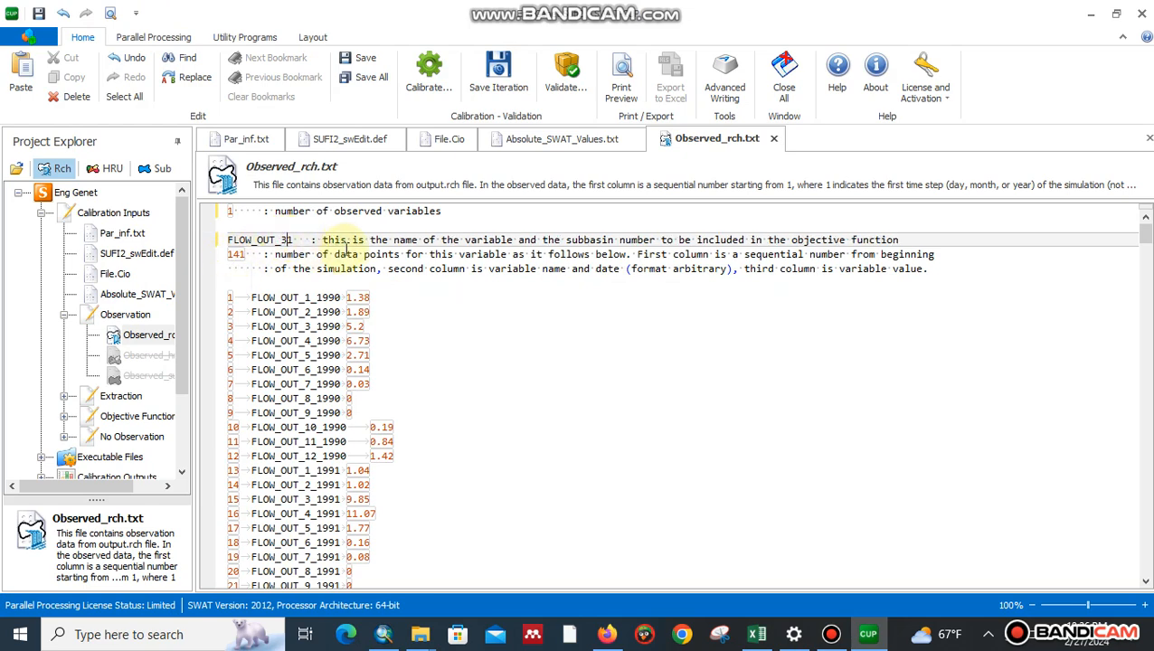
- Check the last record number in Excel's sensitivity analysis sheet and set the number of data points in SWAT-CUP's Observed_rch.txt to 192
{"action": "left_click", "coordinate": [760, 636]}
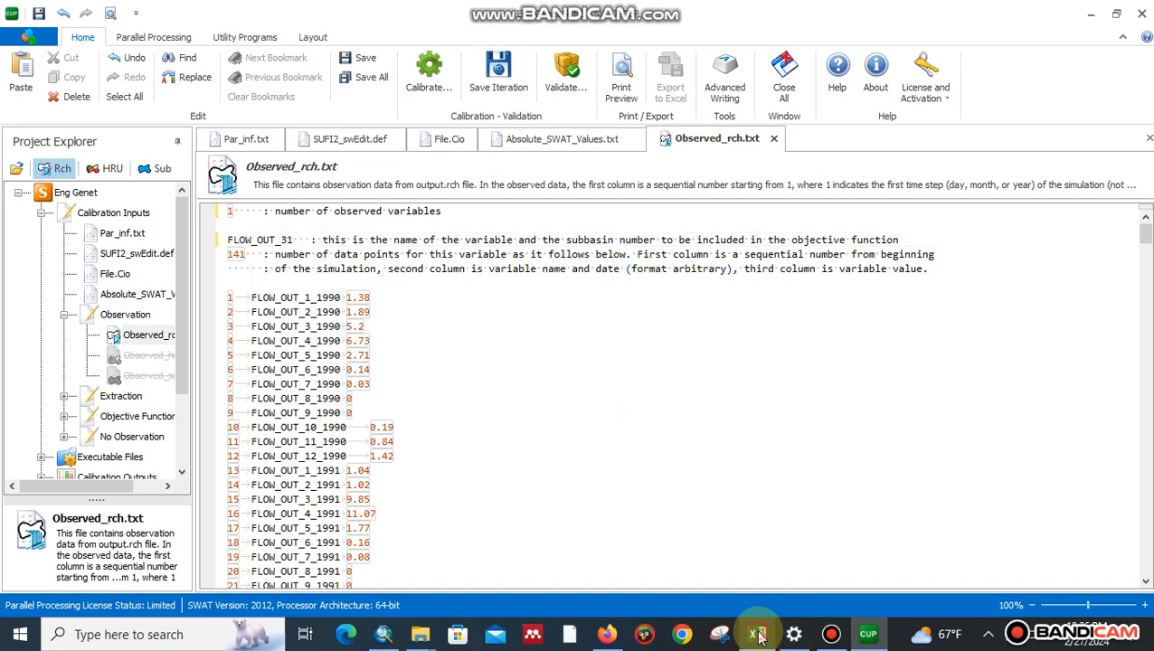
{"action": "left_click_drag", "start_coordinate": [1149, 217], "coordinate": [1147, 547]}
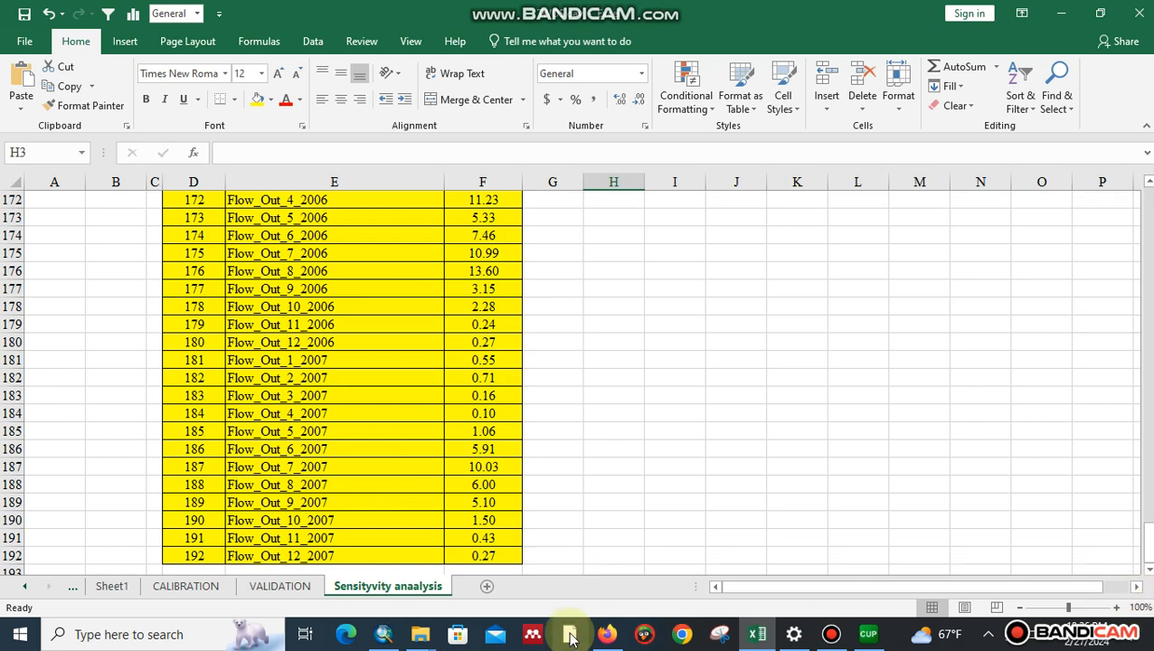
{"action": "left_click", "coordinate": [196, 553]}
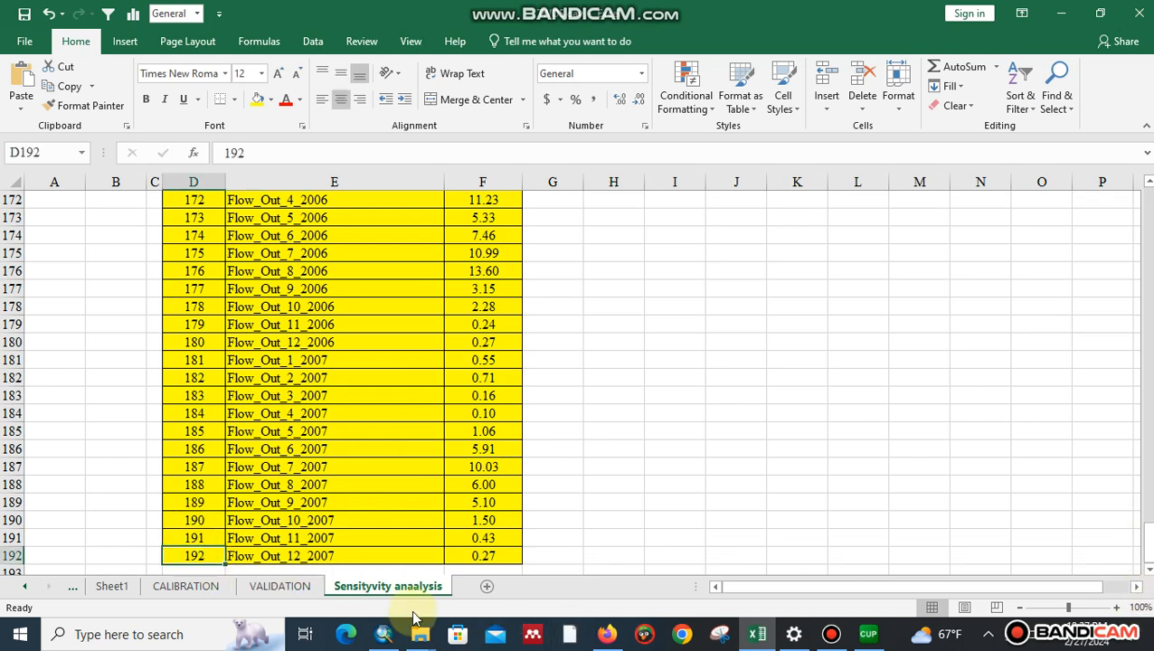
{"action": "left_click", "coordinate": [858, 636]}
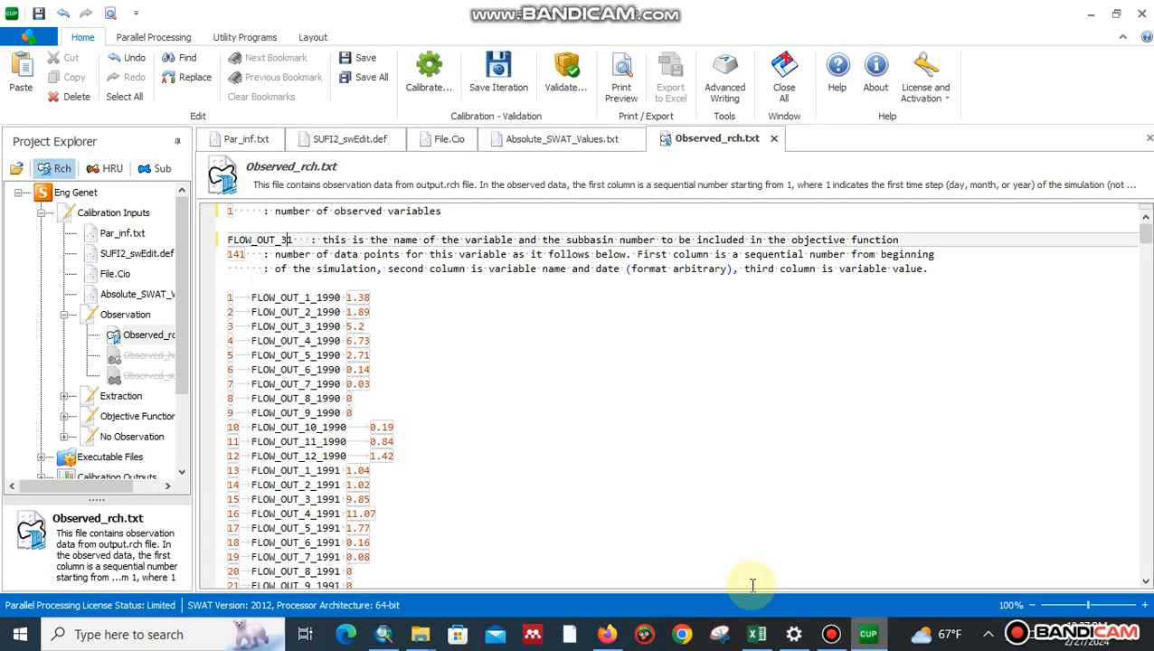
{"action": "left_click_drag", "start_coordinate": [249, 256], "coordinate": [241, 255]}
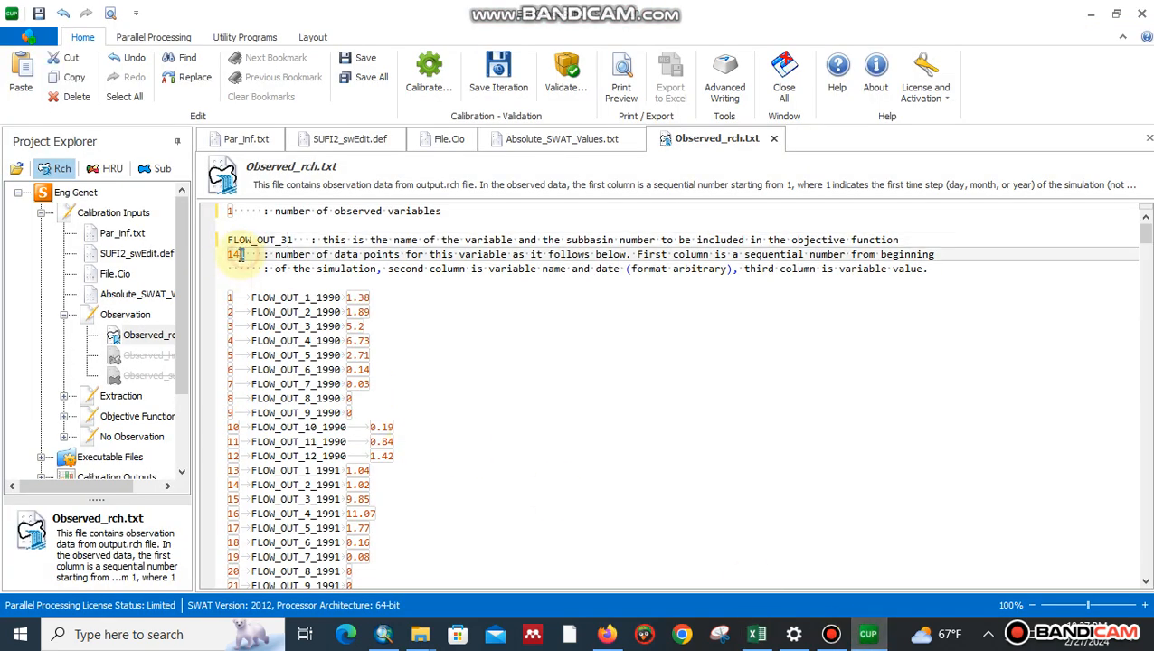
{"action": "type", "text": "92"}
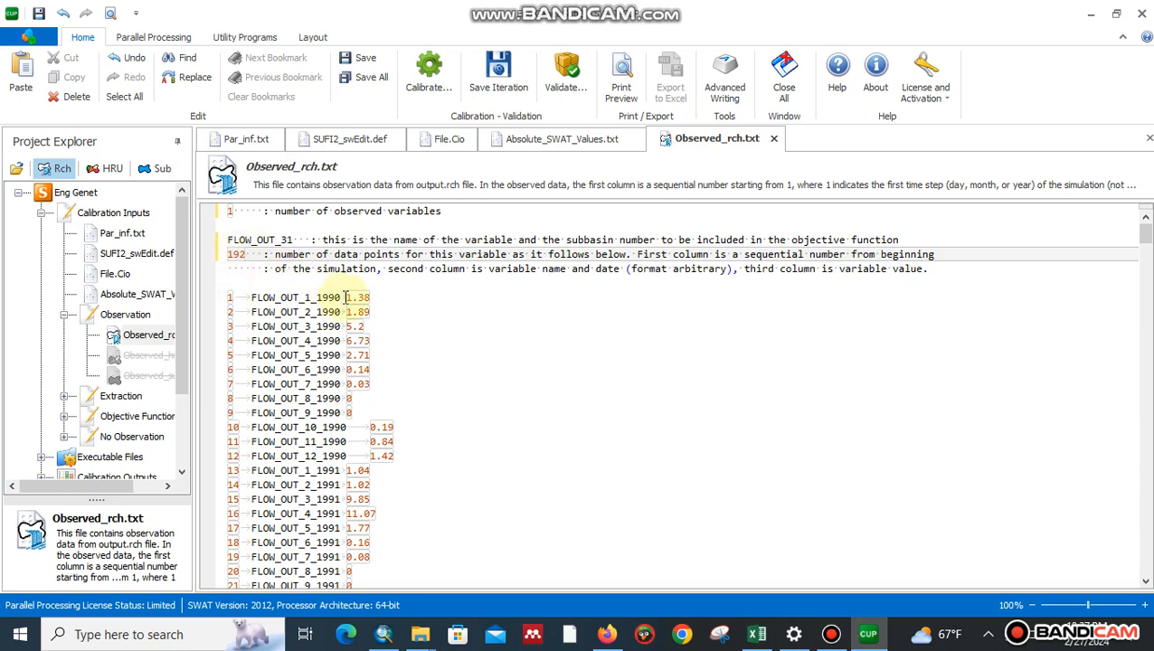
- Review the existing flow records in Observed_rch.txt from the first row to the end of the file
{"action": "left_click", "coordinate": [223, 301]}
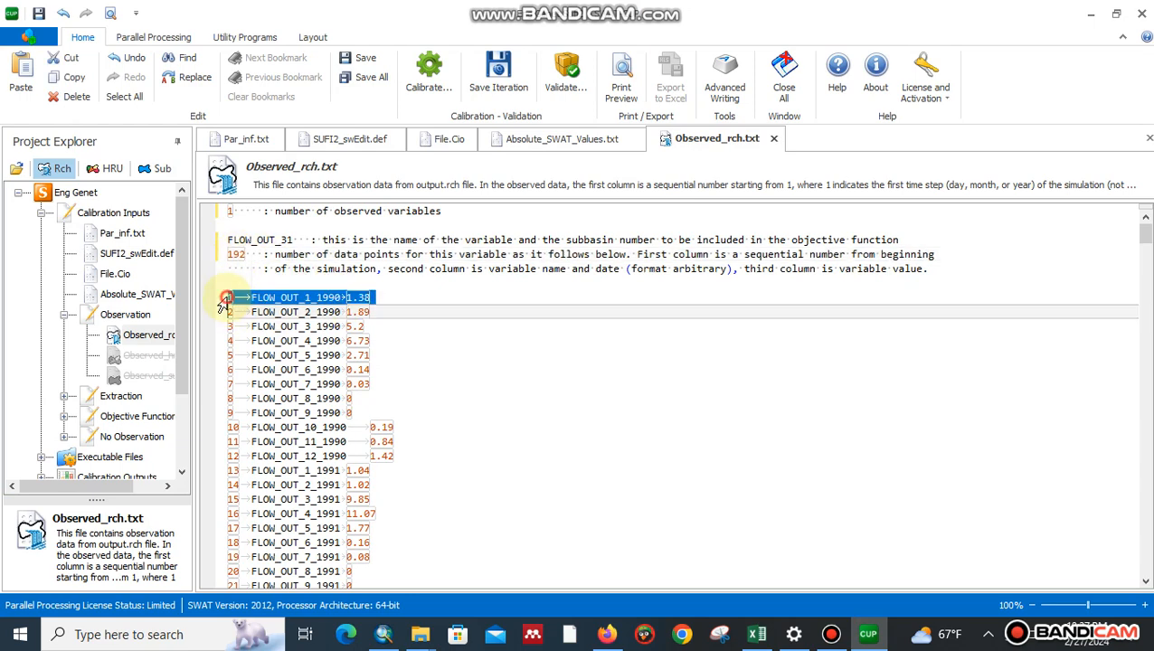
{"action": "left_click", "coordinate": [392, 298]}
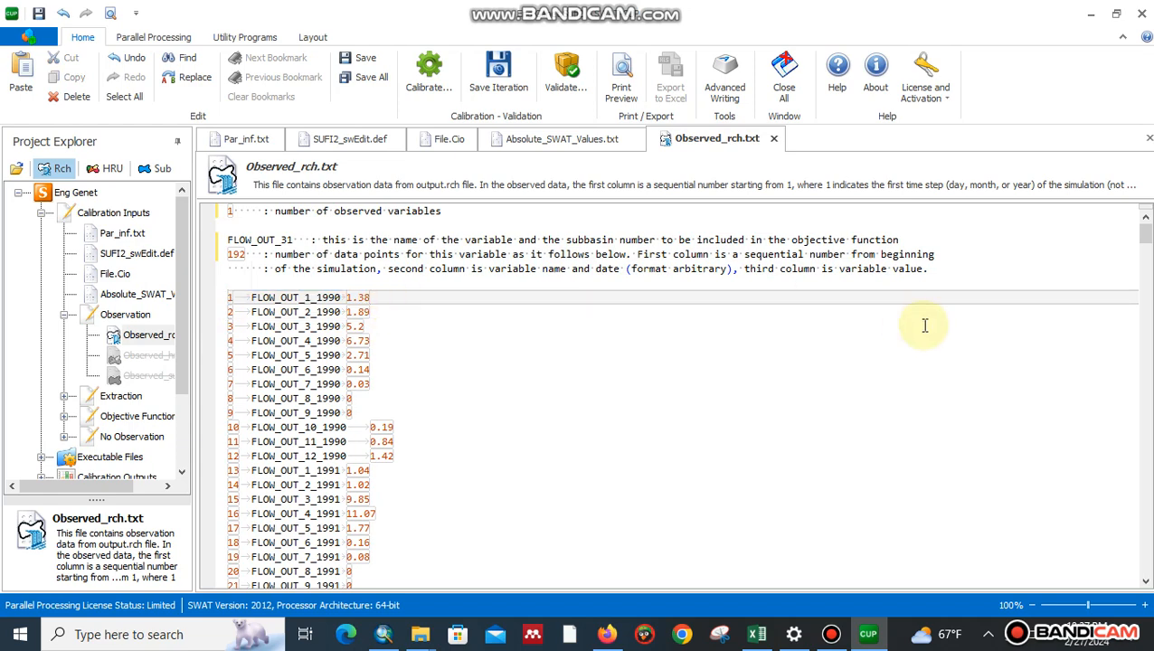
{"action": "left_click_drag", "start_coordinate": [1146, 233], "coordinate": [1151, 635]}
{"action": "left_click_drag", "start_coordinate": [1146, 563], "coordinate": [1147, 224]}
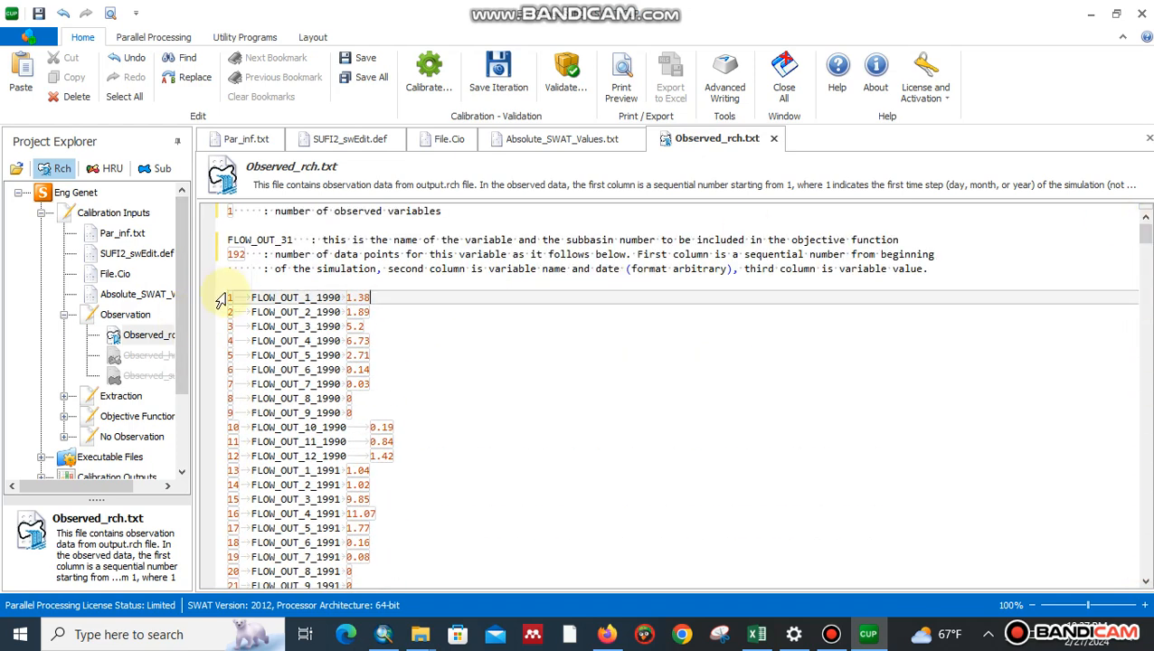
- Delete all existing FLOW_OUT and NO3_OUT_7 data below the header lines of Observed_rch.txt
{"action": "left_click_drag", "start_coordinate": [231, 296], "coordinate": [366, 312]}
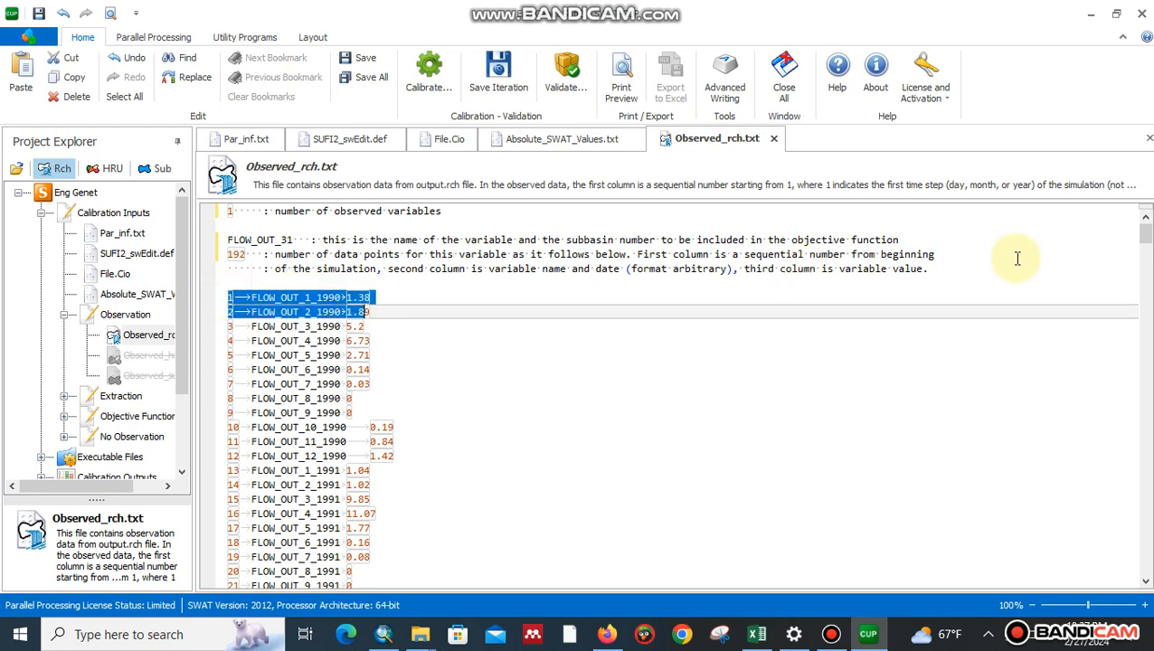
{"action": "left_click_drag", "start_coordinate": [1152, 261], "coordinate": [1145, 565]}
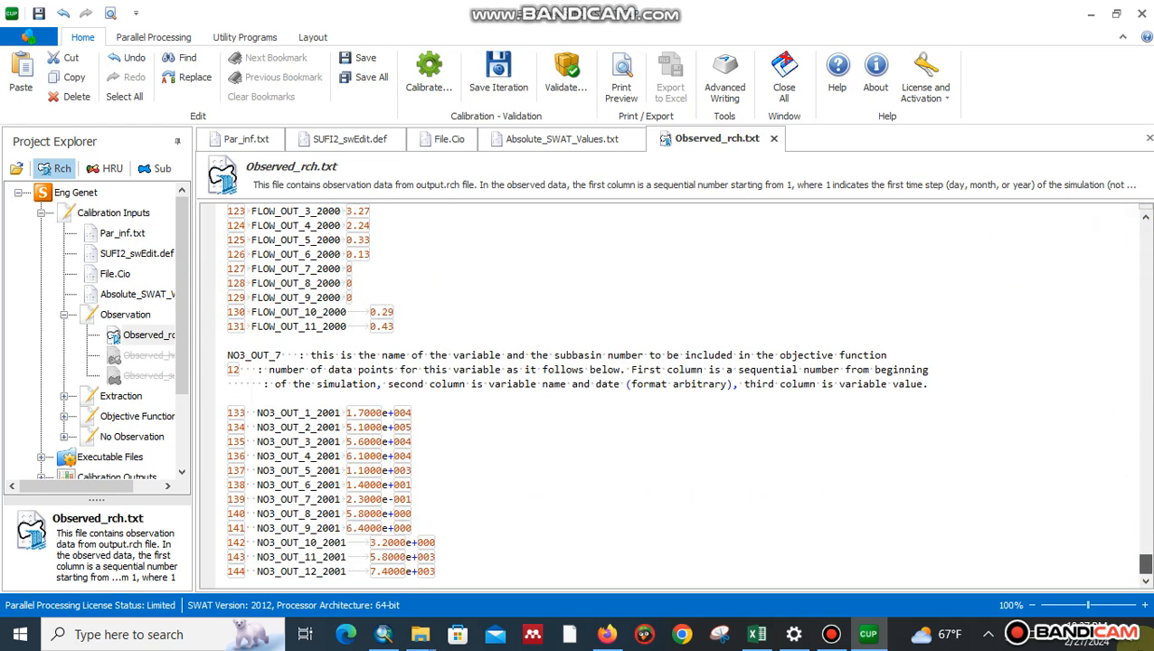
{"action": "left_click_drag", "start_coordinate": [239, 573], "coordinate": [457, 576]}
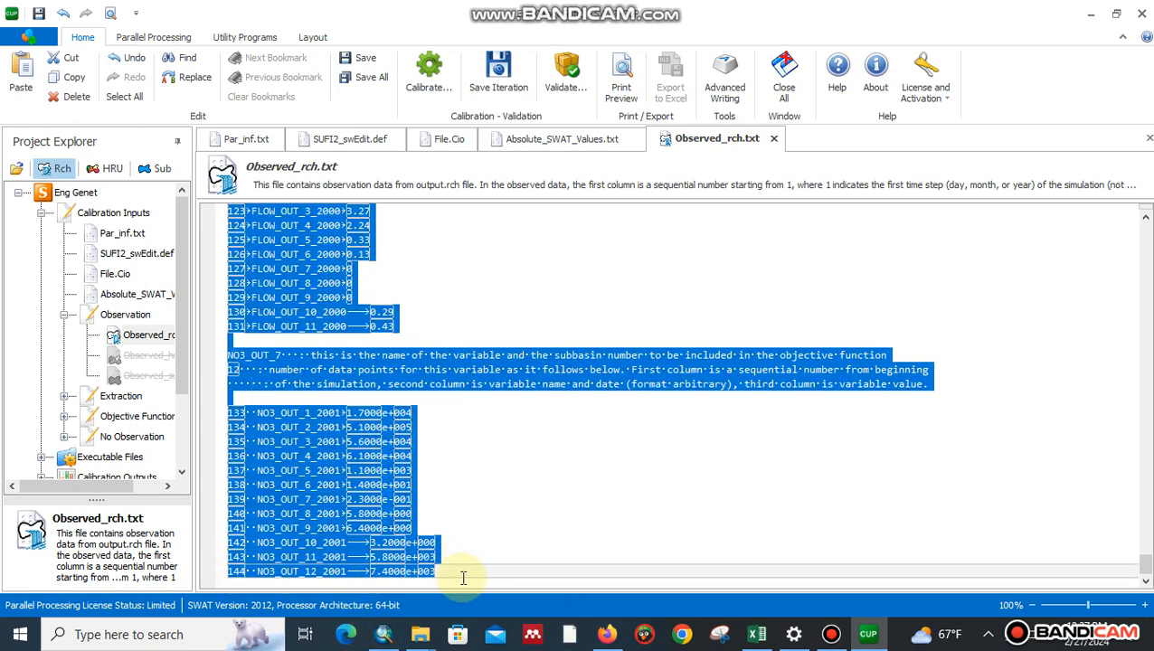
{"action": "key", "text": "Delete"}
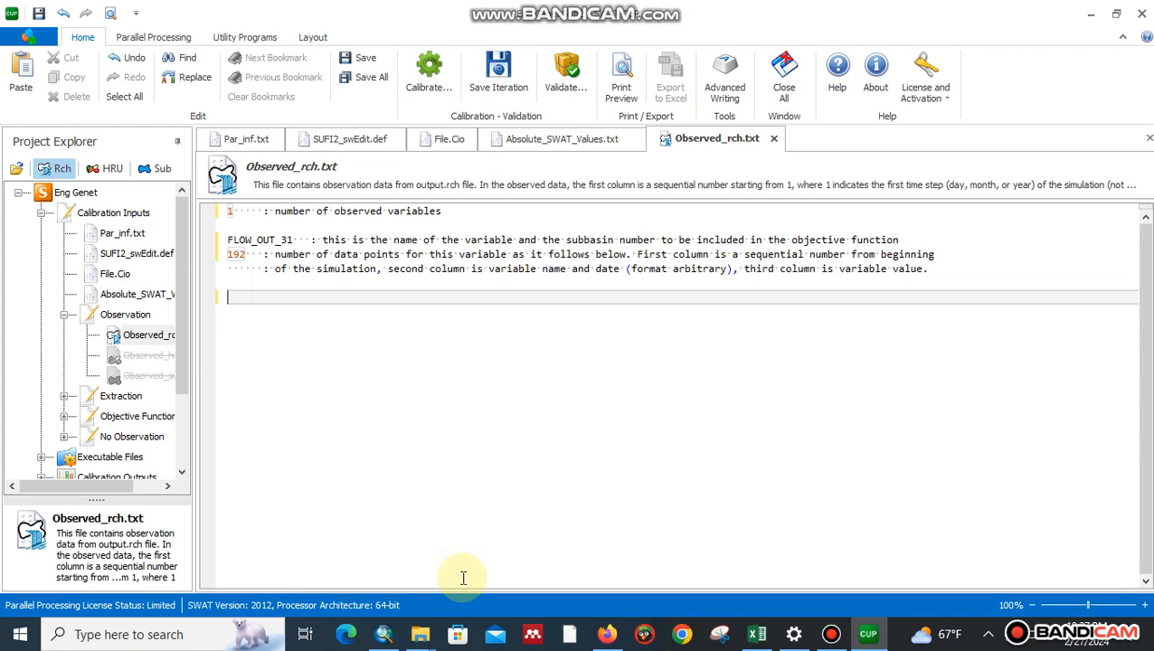
- Switch to Excel and copy the observed flow records in D1:F192 of the sensitivity analysis sheet
{"action": "left_click", "coordinate": [758, 634]}
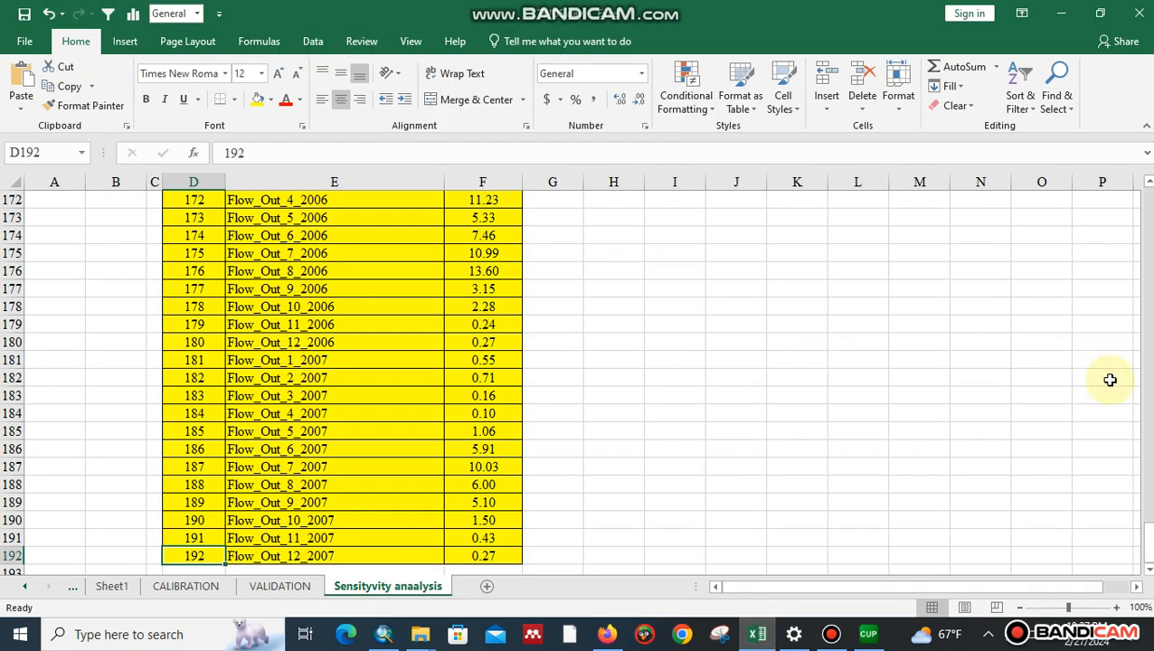
{"action": "left_click_drag", "start_coordinate": [1148, 541], "coordinate": [1147, 96]}
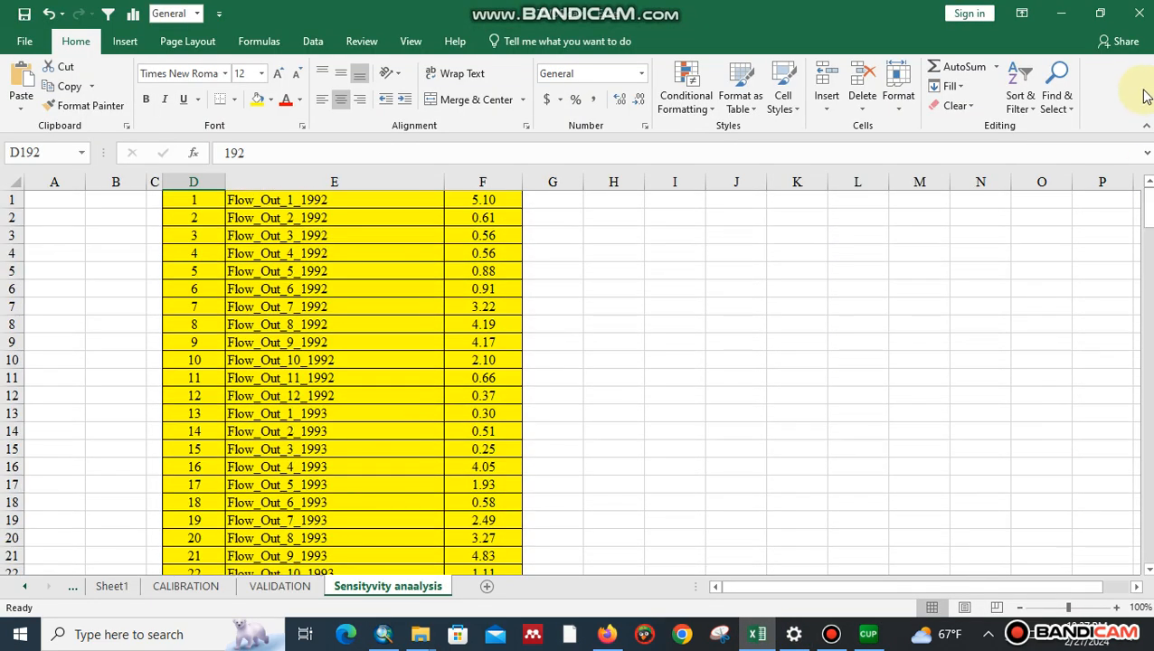
{"action": "left_click_drag", "start_coordinate": [186, 199], "coordinate": [498, 244]}
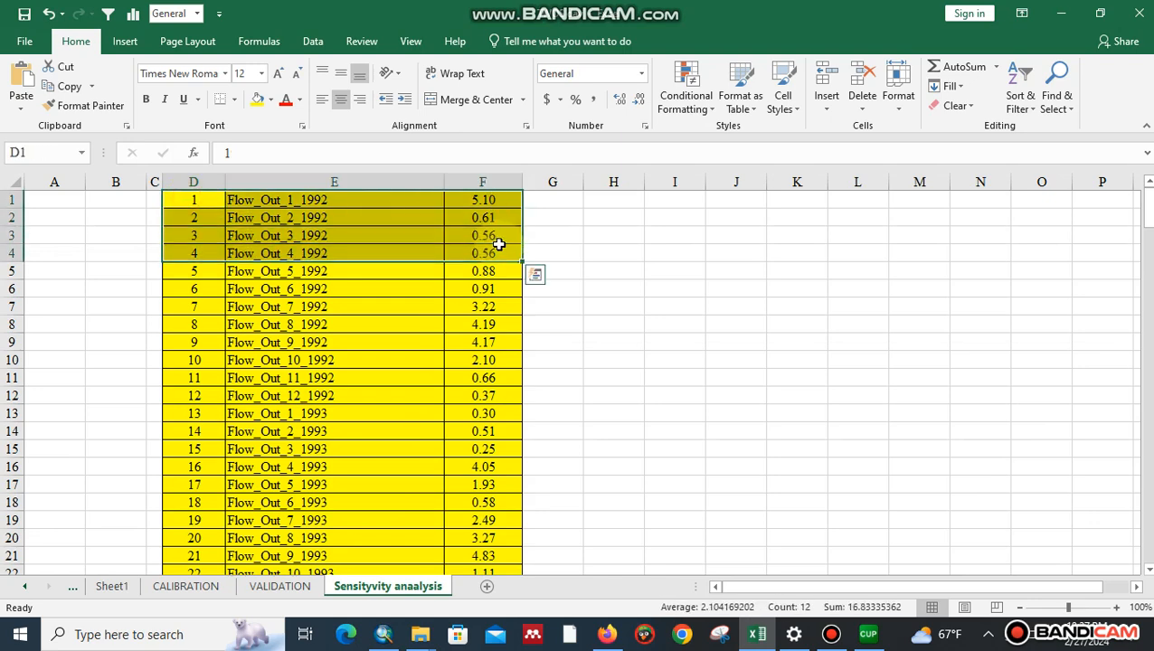
{"action": "key", "text": "ctrl+shift+Down"}
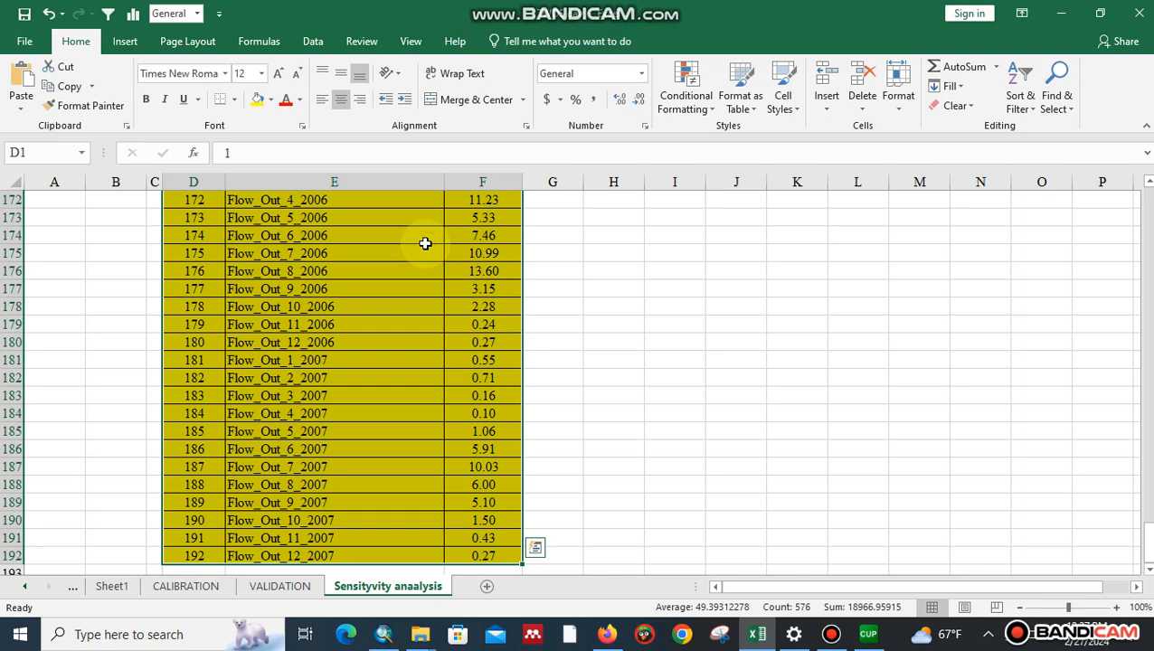
{"action": "right_click", "coordinate": [425, 244]}
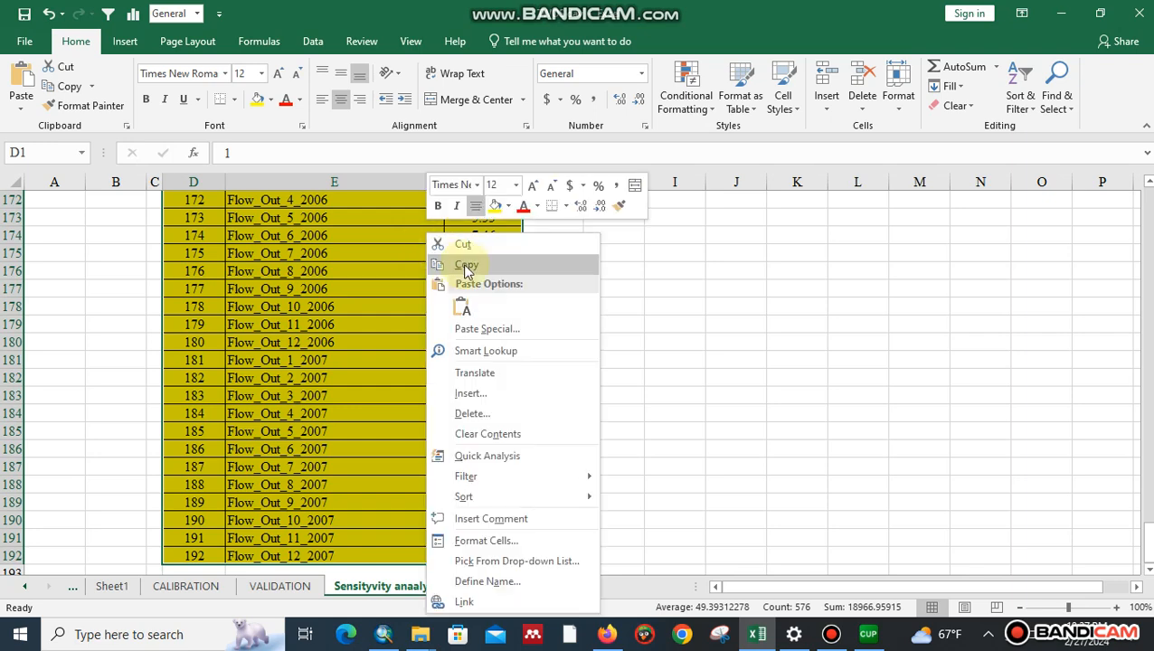
{"action": "left_click", "coordinate": [461, 264]}
{"action": "scroll", "coordinate": [471, 271], "scroll_direction": "up", "scroll_amount": 16}
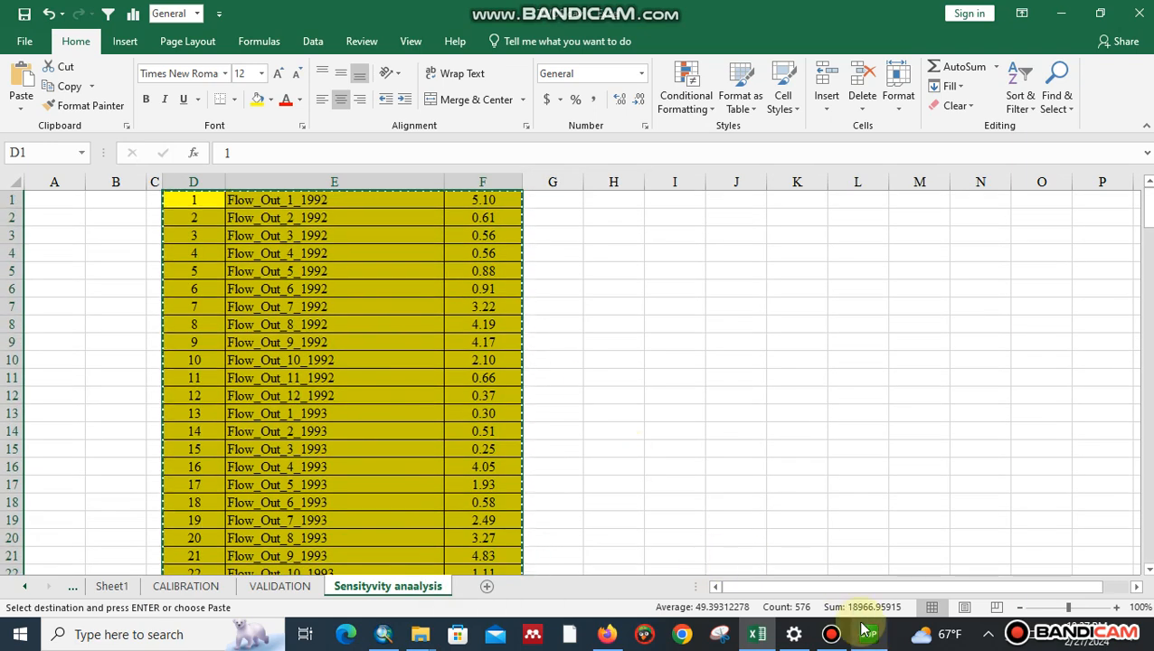
- Paste the copied flow records below the header of Observed_rch.txt in SWAT-CUP and save all files
{"action": "left_click", "coordinate": [865, 634]}
{"action": "key", "text": "ctrl+v"}
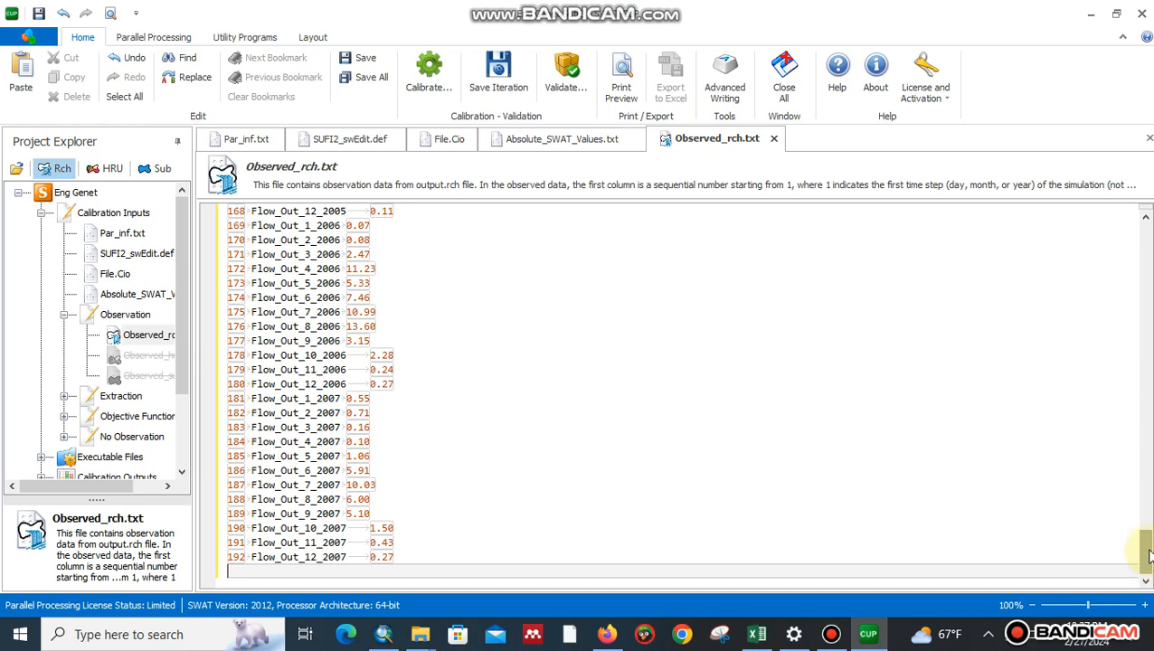
{"action": "left_click_drag", "start_coordinate": [1147, 543], "coordinate": [1100, 225]}
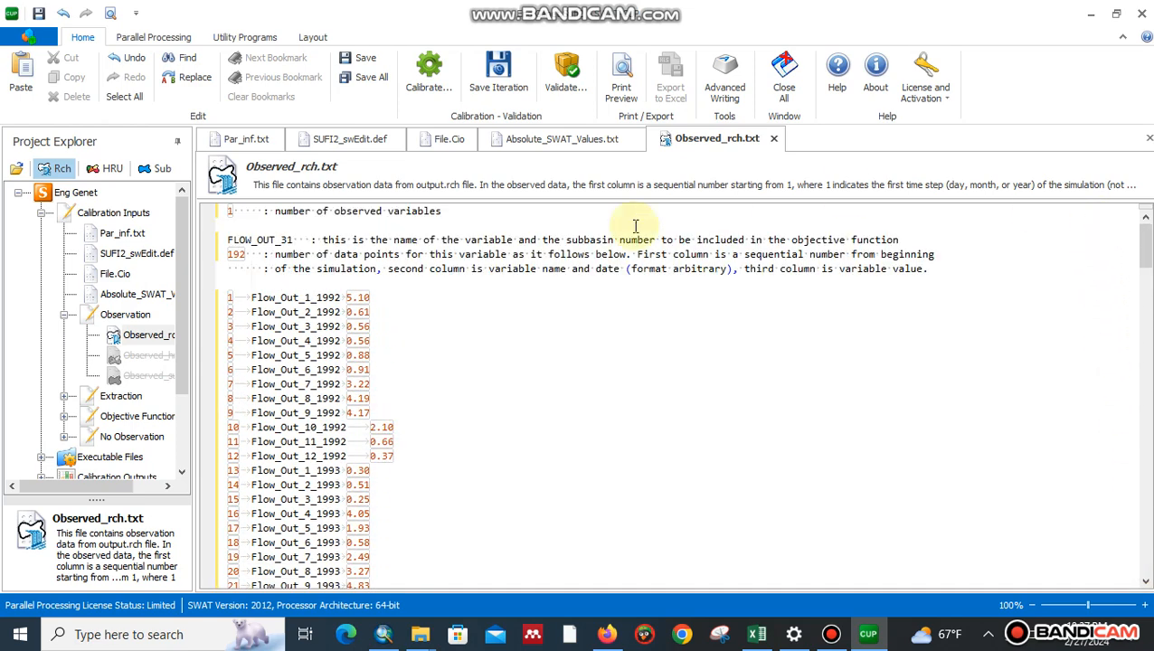
{"action": "left_click", "coordinate": [371, 79]}
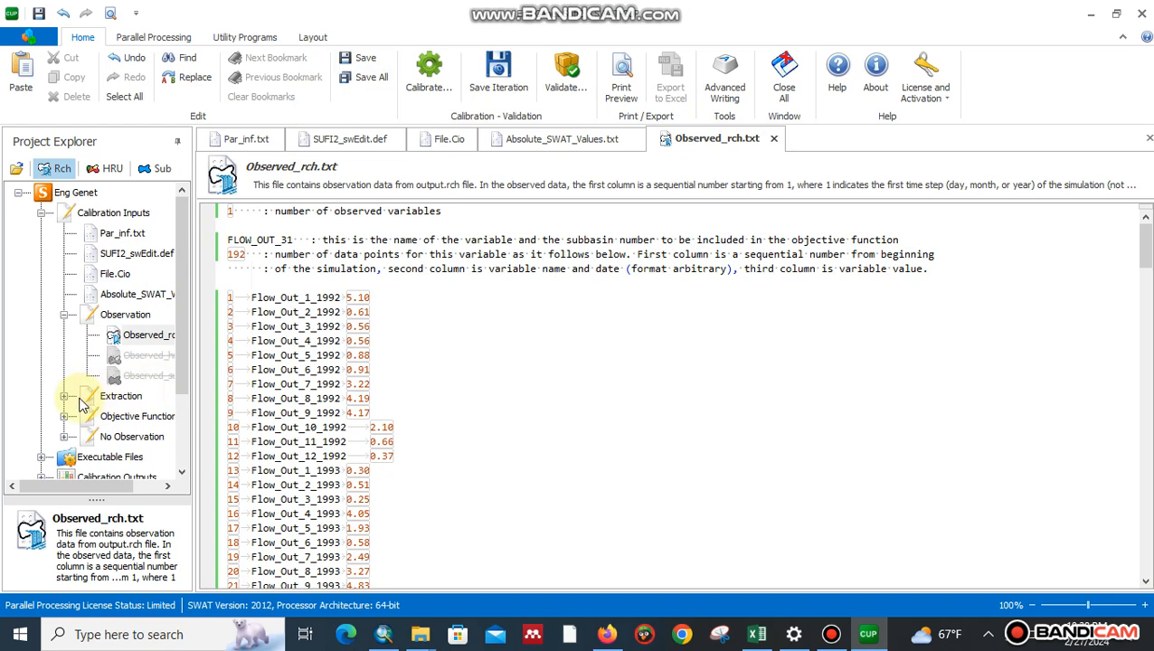
- Open the extraction file Var_file_rch.txt and remove every entry except FLOW_OUT_1.txt
{"action": "left_click", "coordinate": [63, 397]}
{"action": "double_click", "coordinate": [136, 357]}
{"action": "left_click_drag", "start_coordinate": [313, 259], "coordinate": [231, 233]}
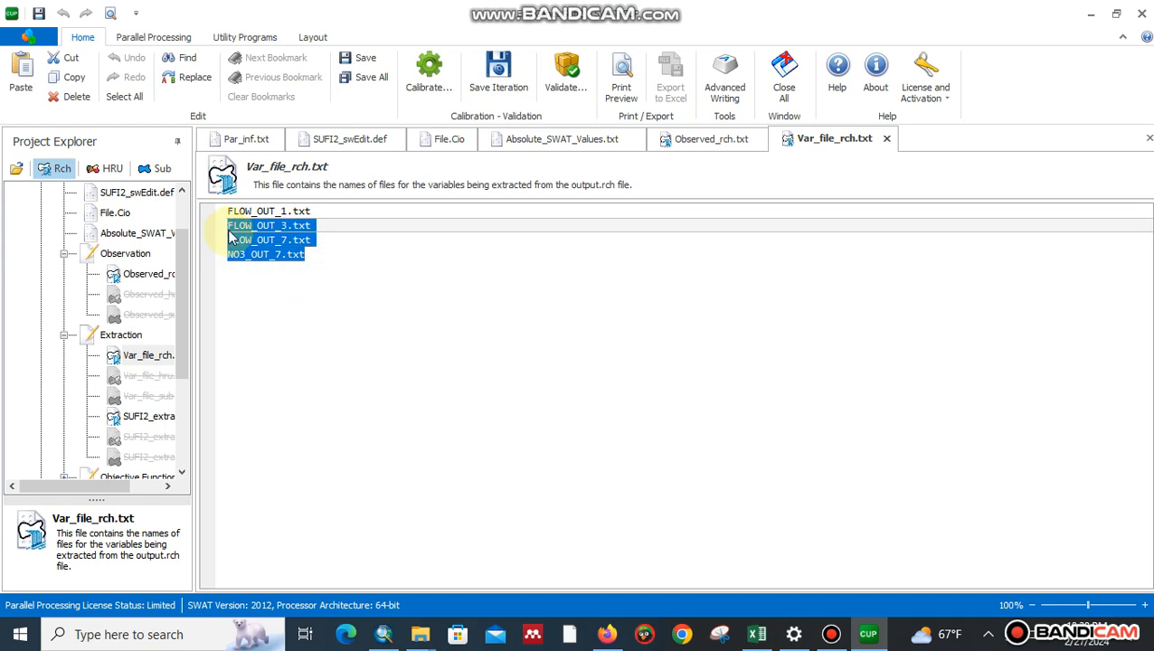
{"action": "key", "text": "Delete"}
{"action": "key", "text": "BackSpace"}
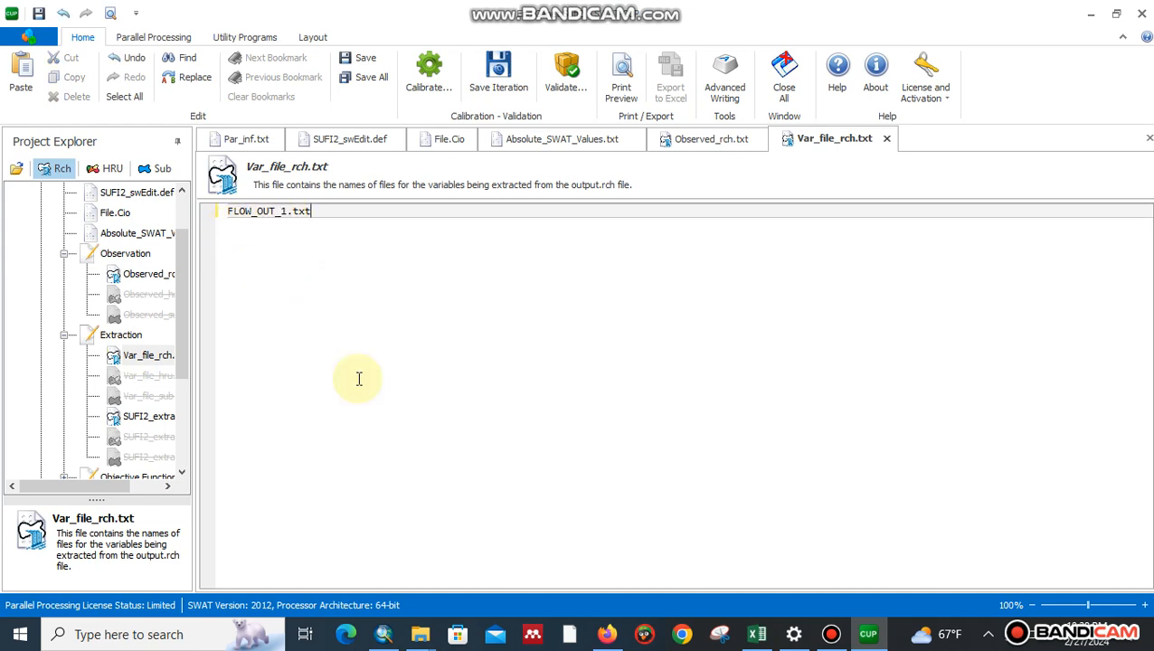
- Check the outlet subbasin number in ArcMap, then change the entry in SWAT-CUP's Var_file_rch.txt to FLOW_OUT_31.txt and save all files
{"action": "left_click", "coordinate": [383, 634]}
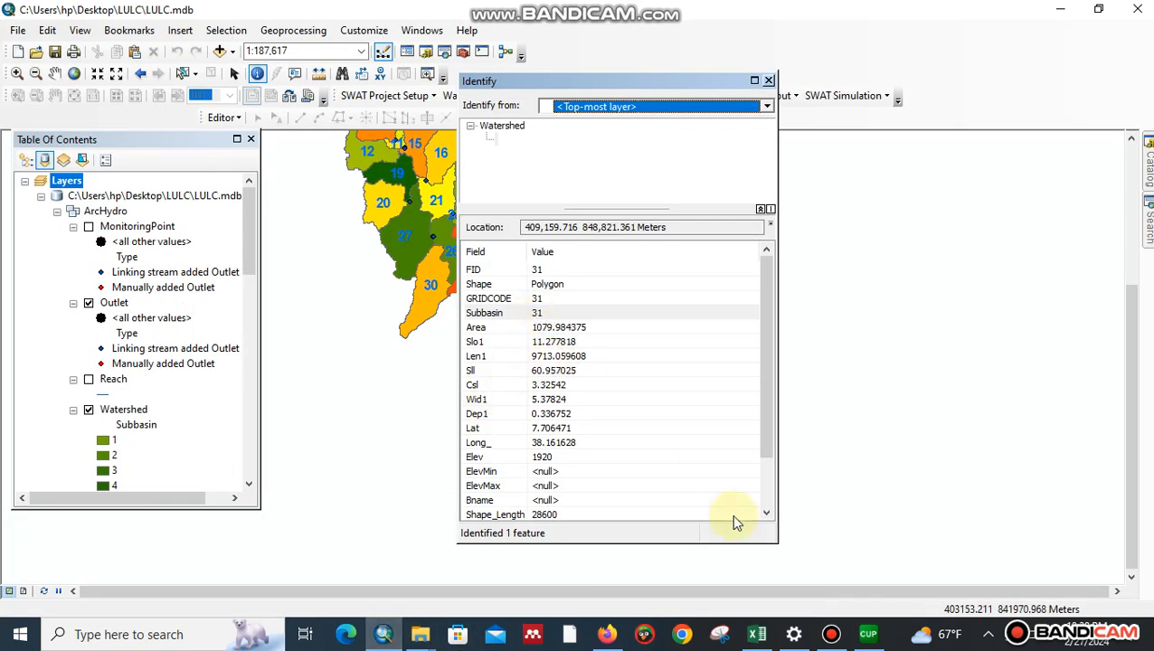
{"action": "left_click", "coordinate": [869, 634]}
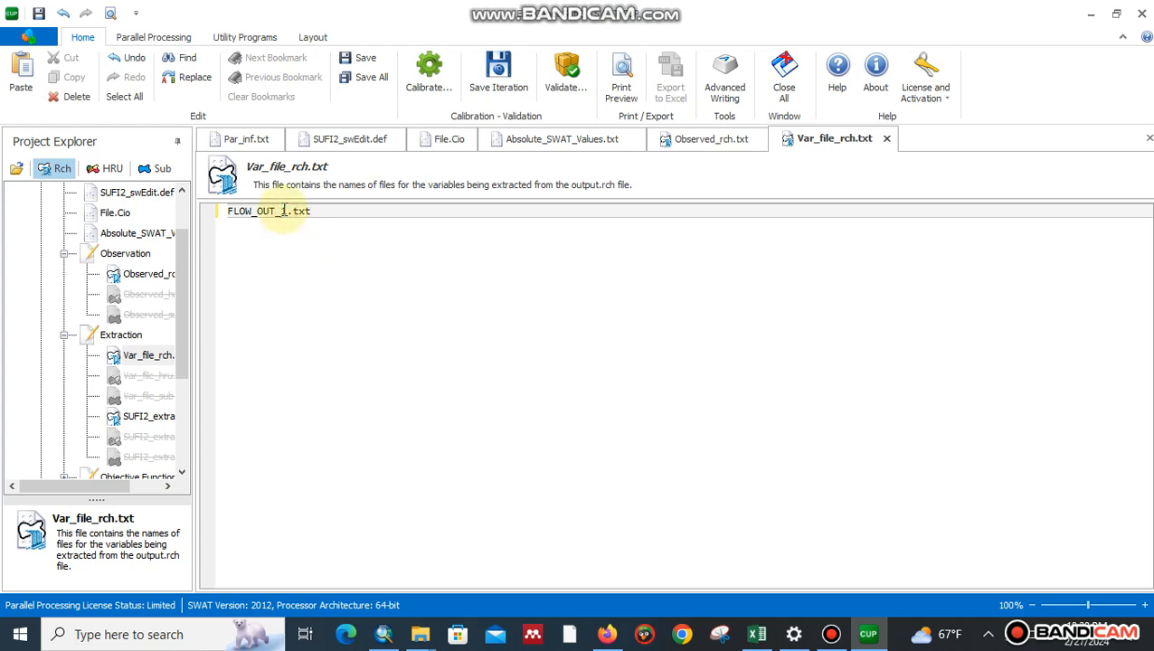
{"action": "left_click", "coordinate": [364, 78]}
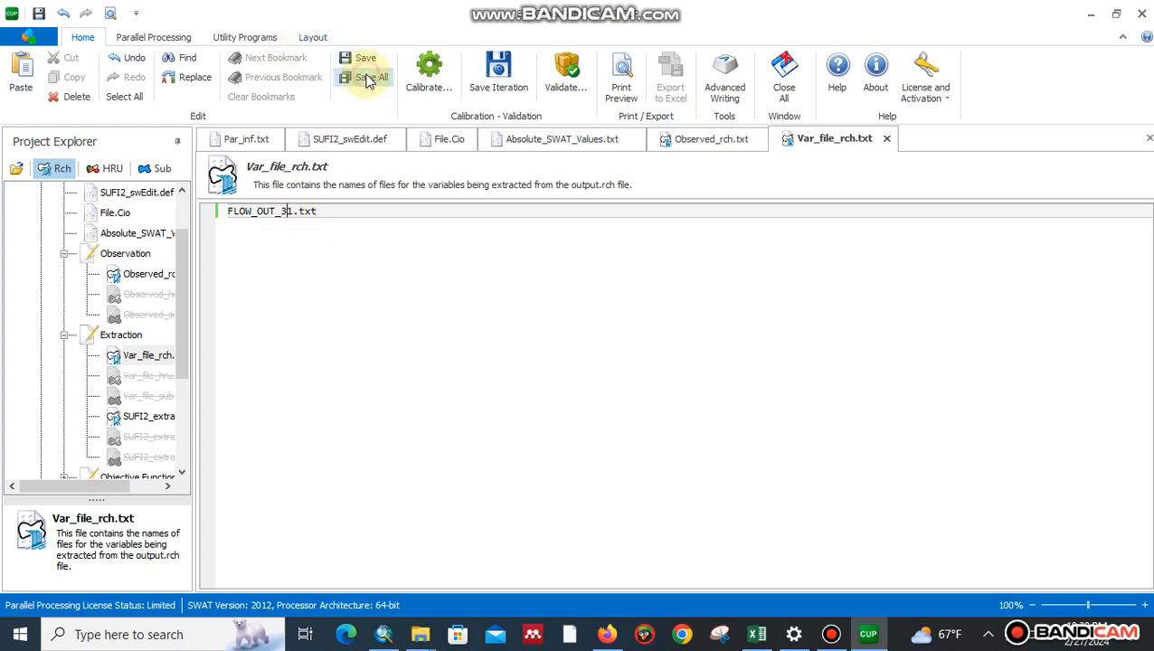
- Open SUFI2_extract_rch.def, set the number of variables to get to 1 and keep only variable column 7
{"action": "left_click", "coordinate": [145, 418]}
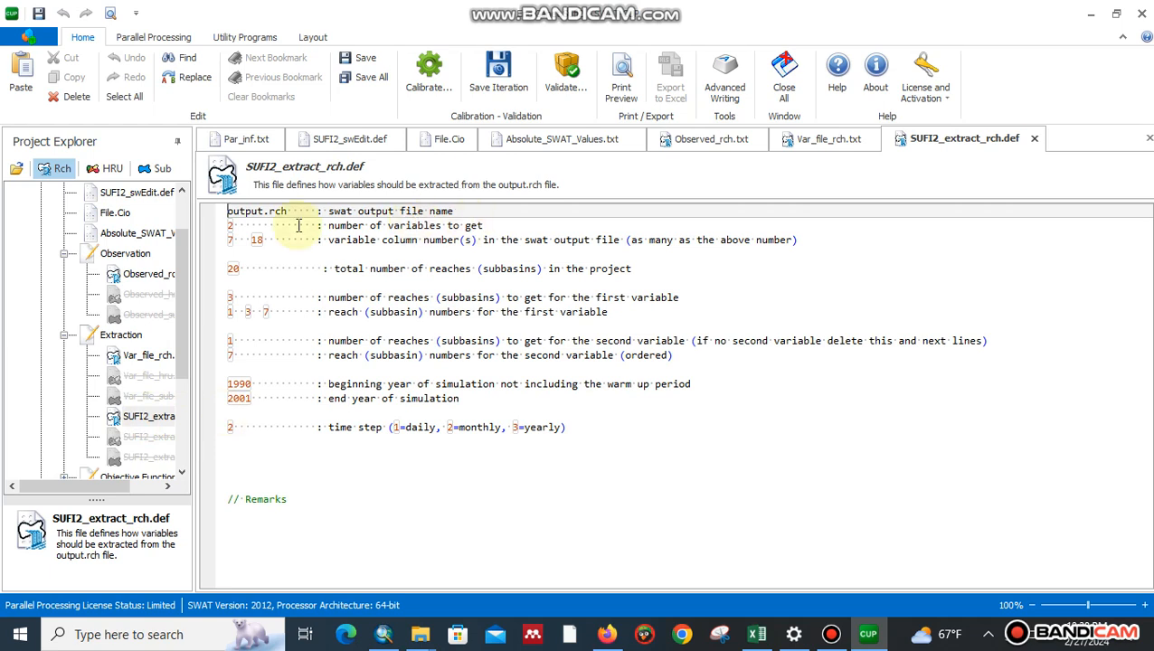
{"action": "left_click", "coordinate": [232, 227]}
{"action": "double_click", "coordinate": [232, 226]}
{"action": "type", "text": "1"}
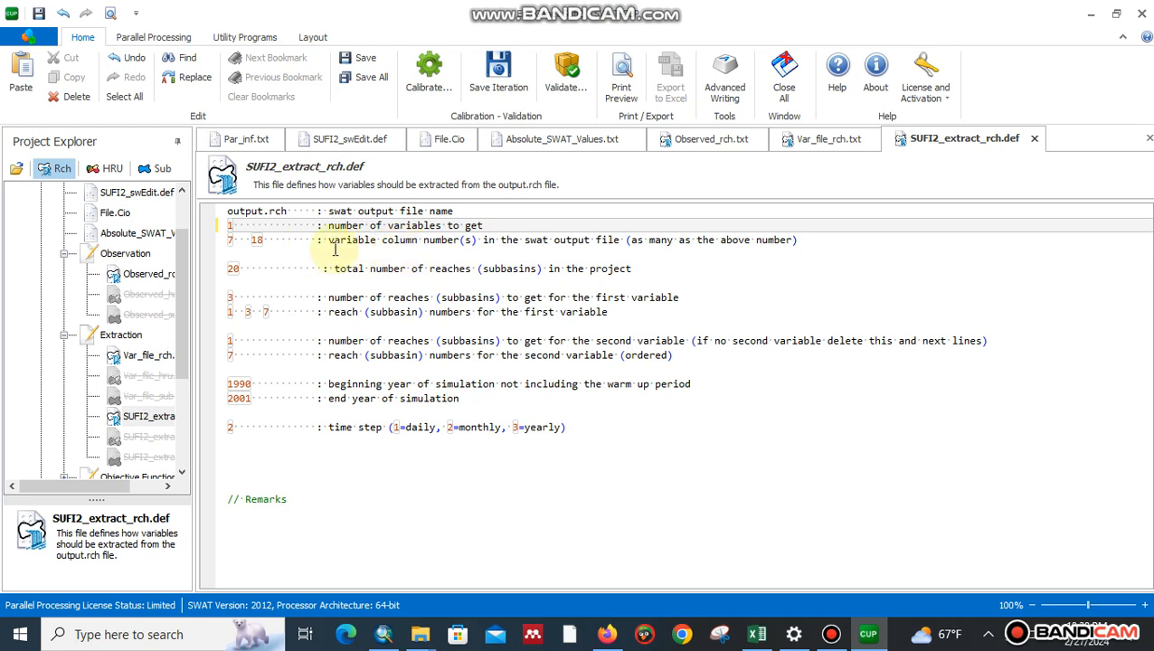
{"action": "left_click", "coordinate": [261, 239]}
{"action": "key", "text": "BackSpace"}
{"action": "key", "text": "BackSpace"}
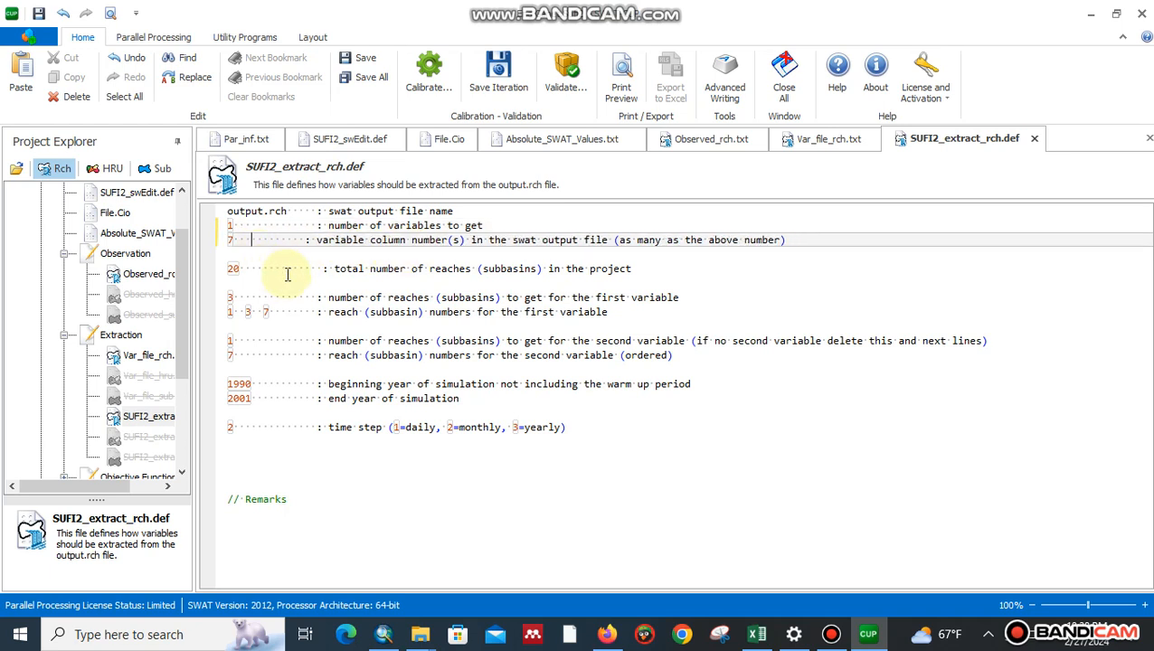
- Set the total number of reaches to 31 and verify it against the last record of the Watershed attribute table in ArcMap
{"action": "double_click", "coordinate": [233, 268]}
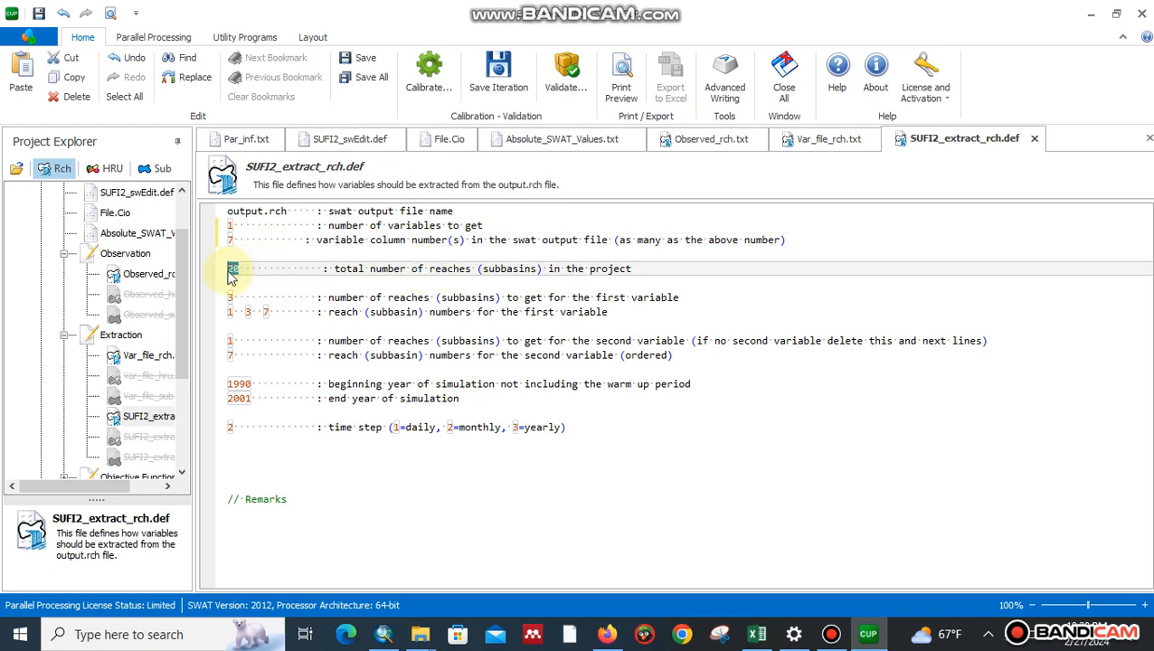
{"action": "type", "text": "31"}
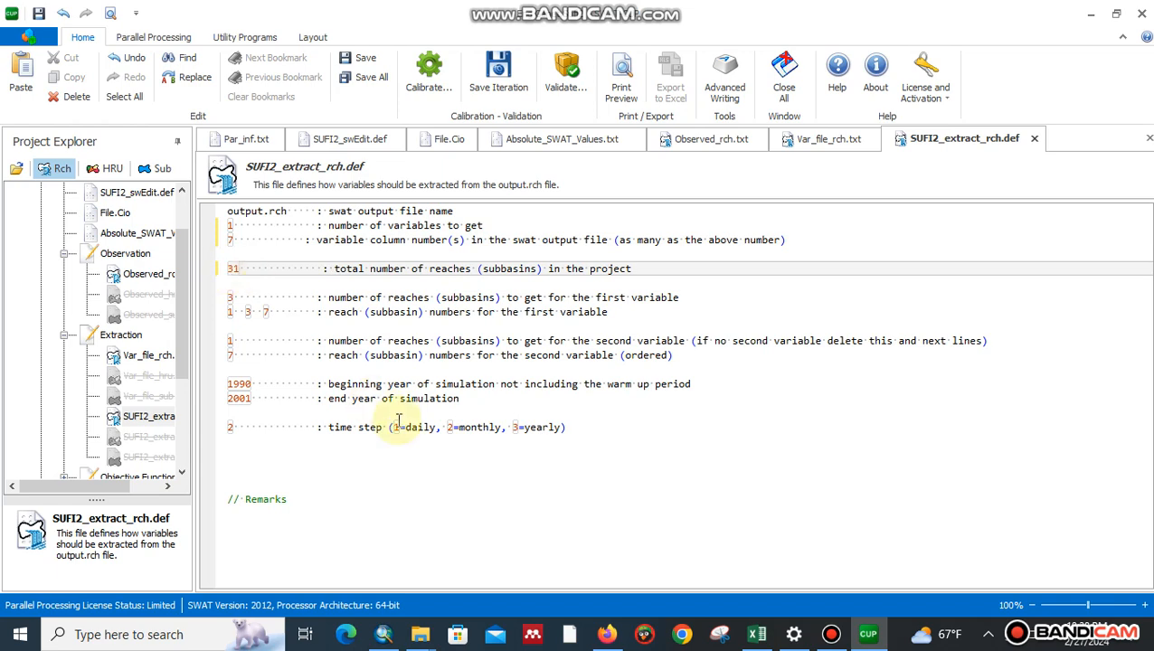
{"action": "left_click", "coordinate": [385, 636]}
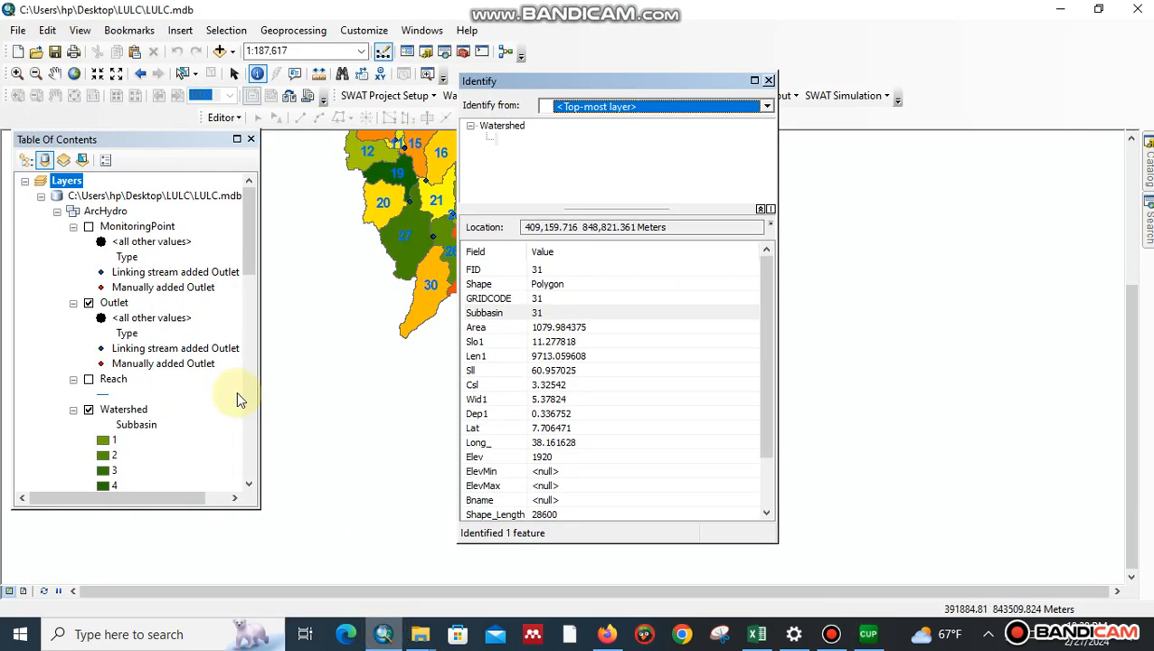
{"action": "left_click", "coordinate": [138, 413]}
{"action": "left_click", "coordinate": [141, 413]}
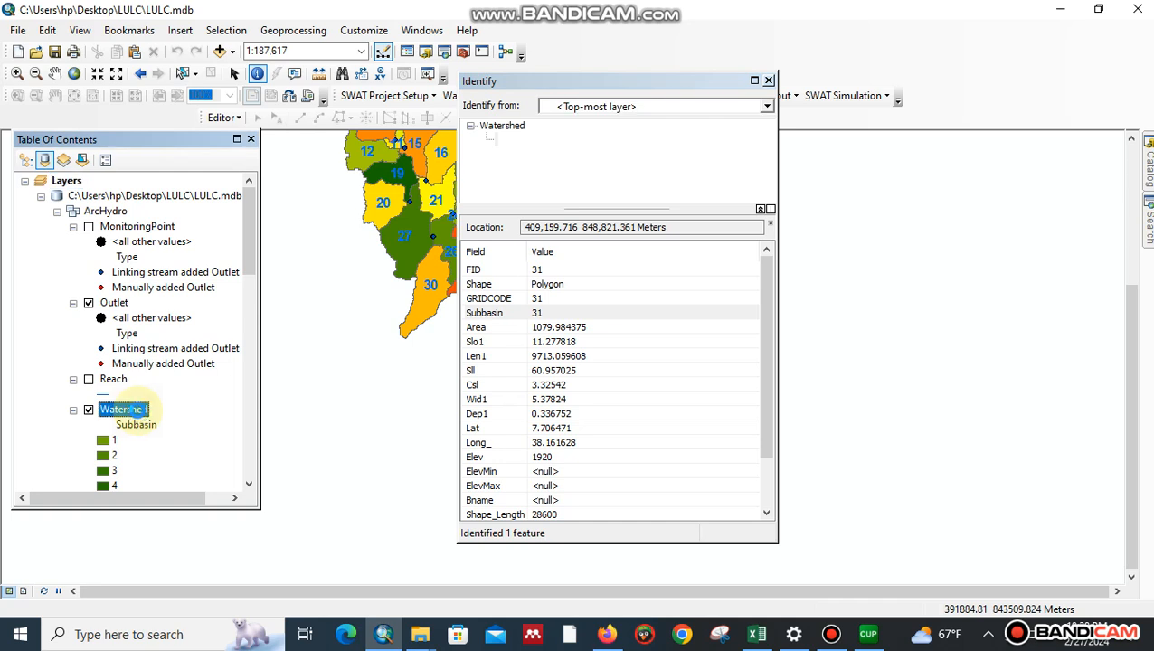
{"action": "right_click", "coordinate": [141, 412]}
{"action": "left_click", "coordinate": [242, 97]}
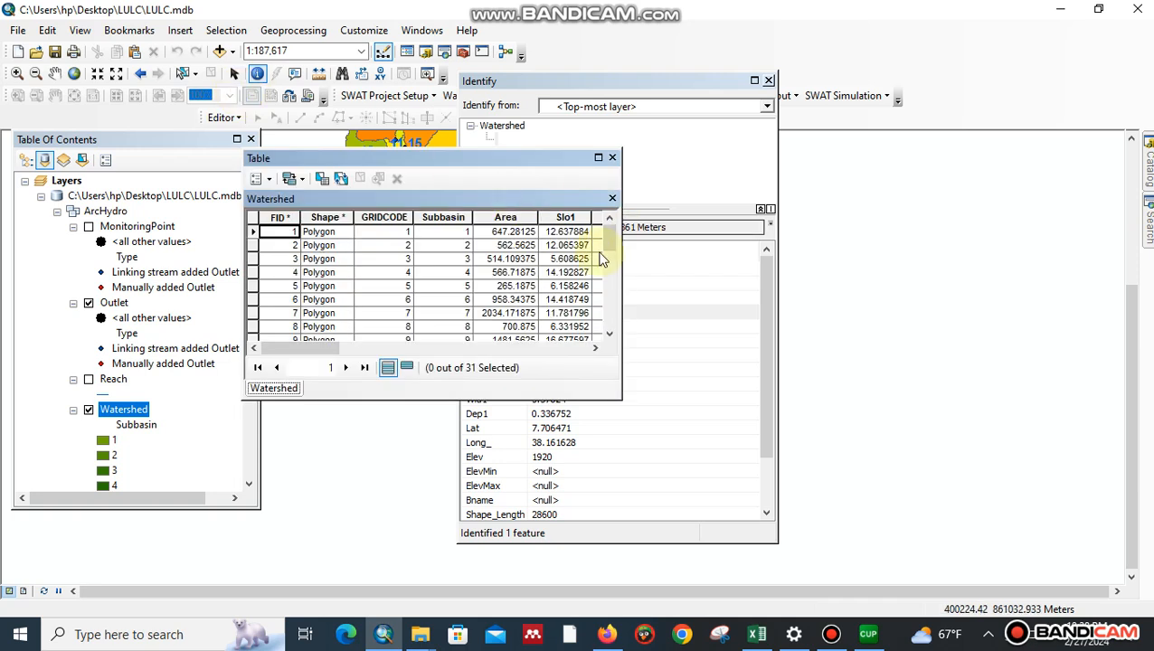
{"action": "left_click_drag", "start_coordinate": [610, 240], "coordinate": [595, 366]}
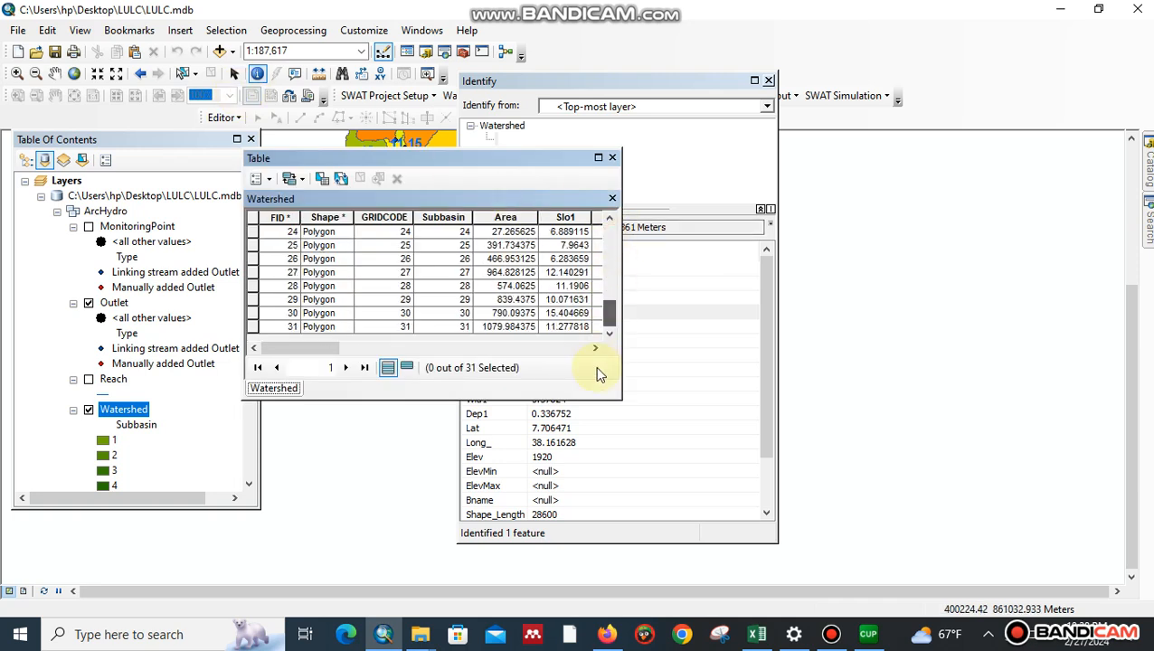
{"action": "left_click", "coordinate": [257, 326]}
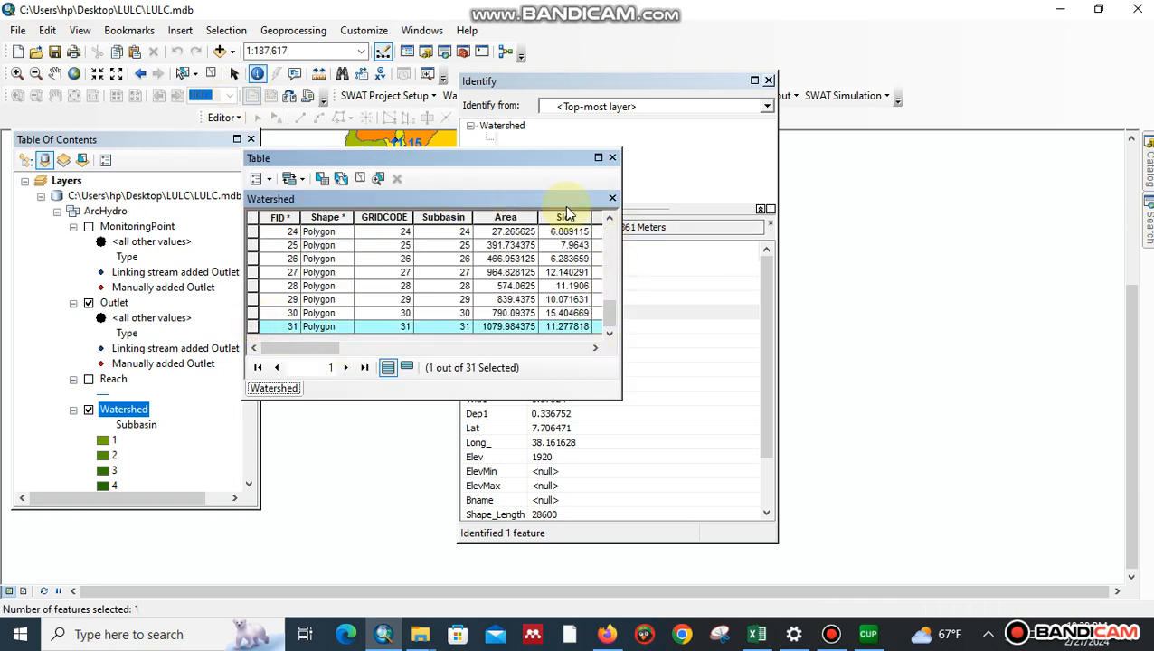
- Close the attribute table and Identify windows, clear the selected feature in ArcMap, and return to SWAT-CUP
{"action": "left_click", "coordinate": [613, 158]}
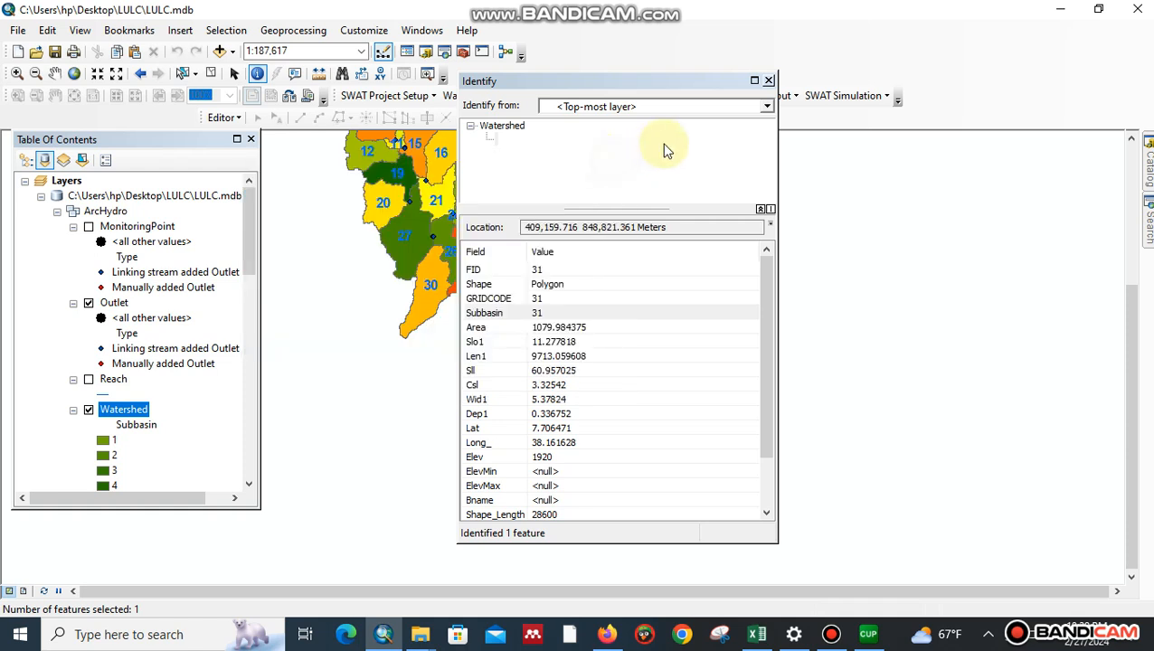
{"action": "left_click", "coordinate": [768, 80]}
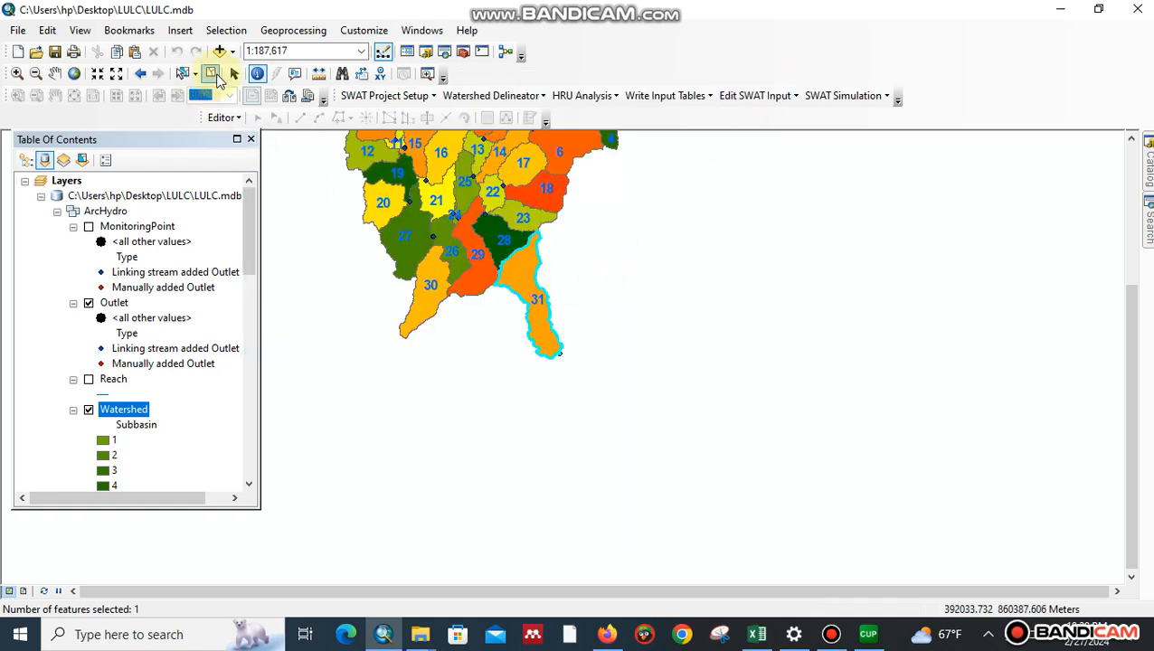
{"action": "left_click", "coordinate": [211, 74]}
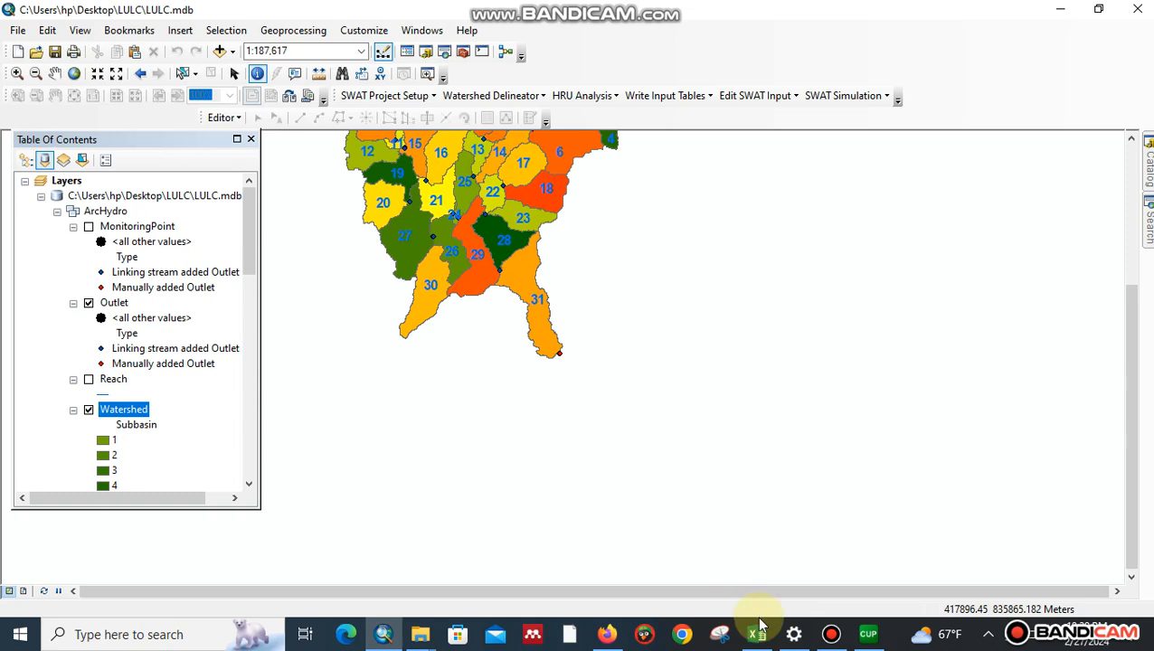
{"action": "left_click", "coordinate": [868, 635]}
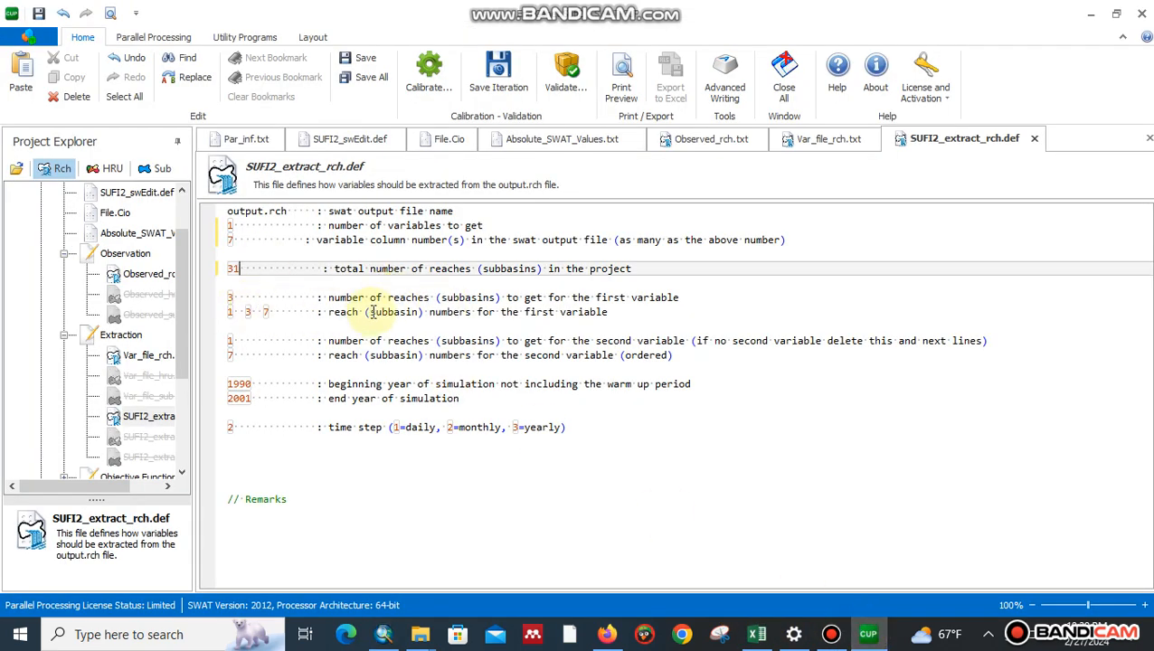
- Set the number of reaches to get for the first variable to 1 and keep only reach number 31 for it
{"action": "left_click", "coordinate": [230, 298]}
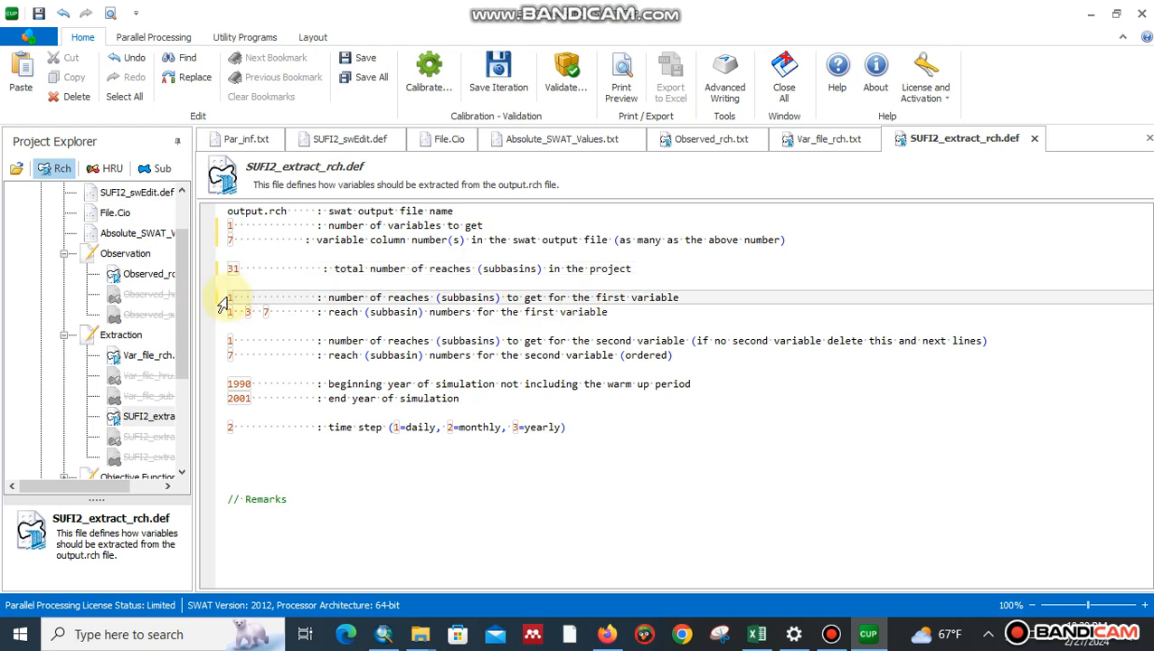
{"action": "left_click", "coordinate": [230, 311]}
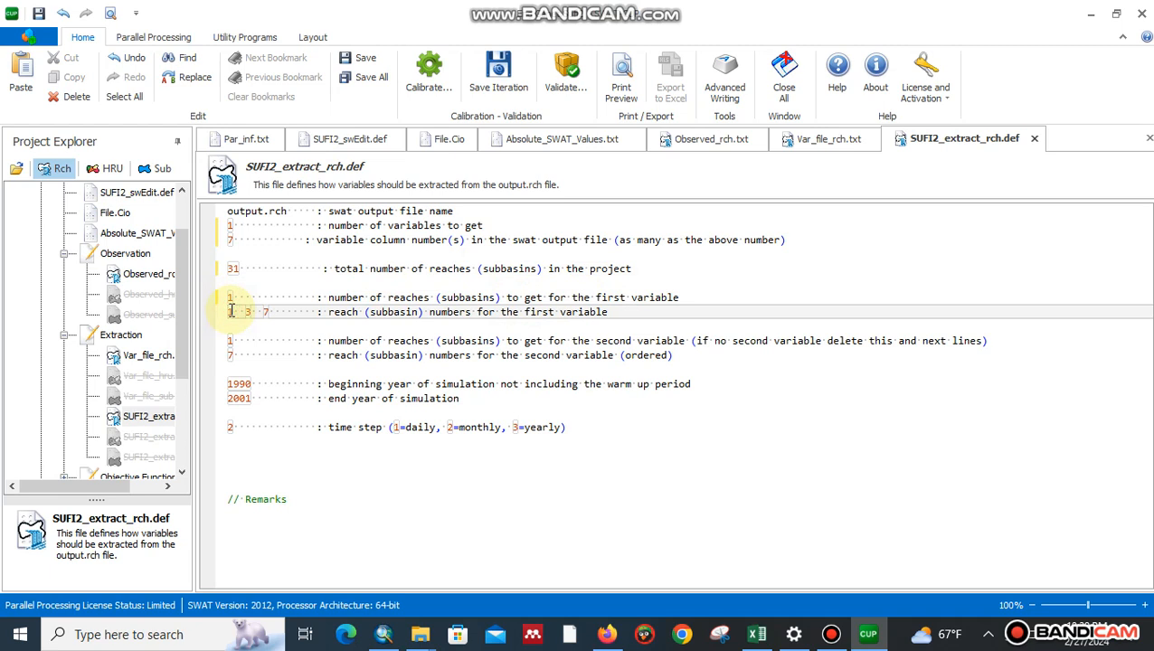
{"action": "type", "text": "3"}
{"action": "left_click", "coordinate": [270, 311]}
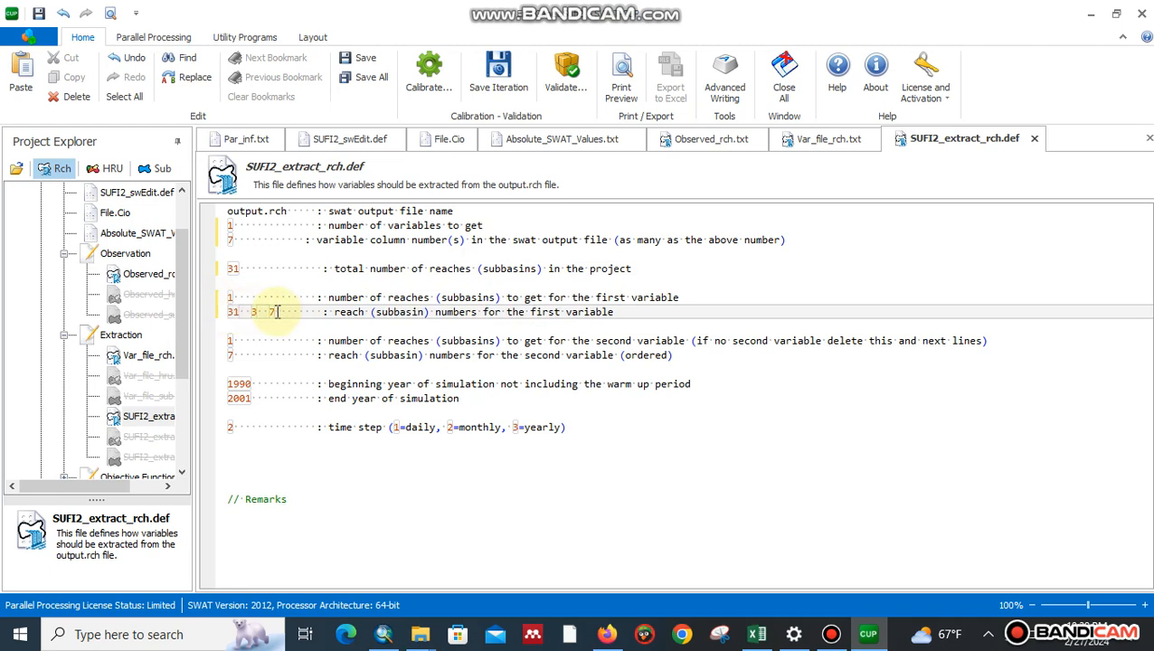
{"action": "key", "text": "BackSpace"}
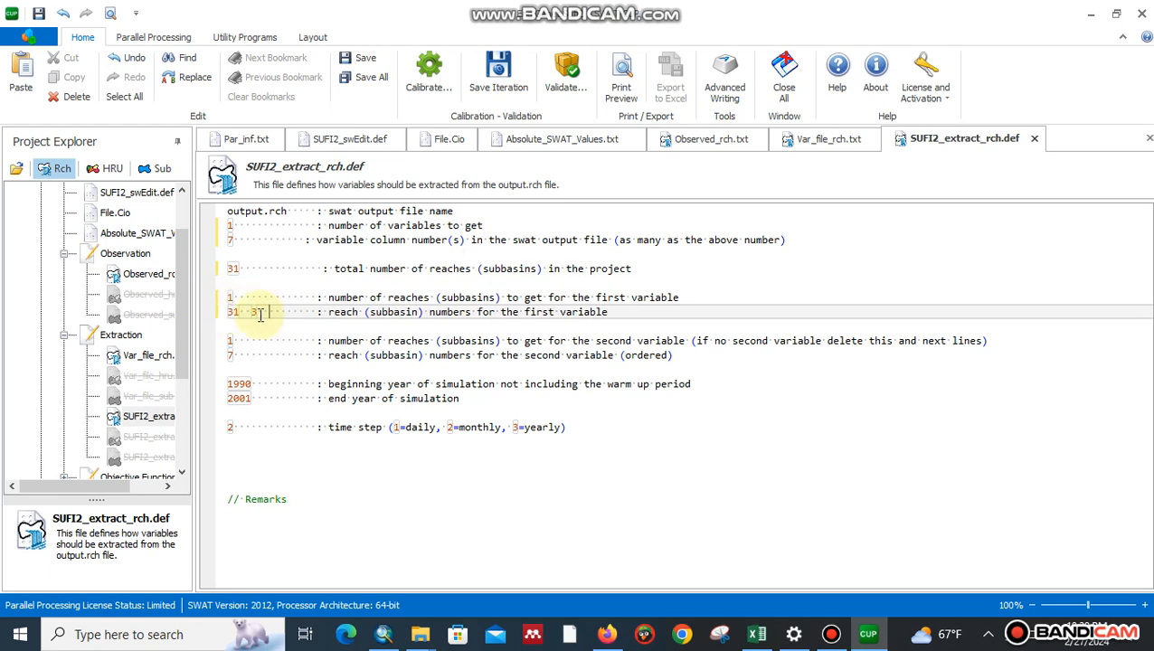
{"action": "key", "text": "BackSpace"}
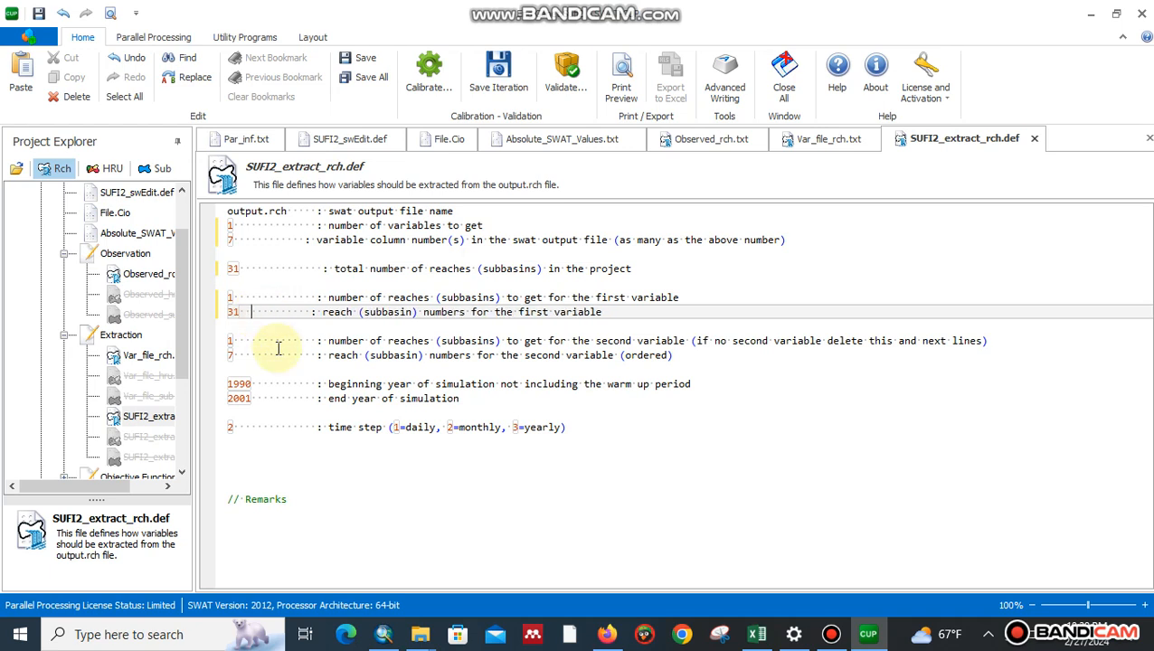
- Delete the two lines defining the reach count and reach numbers for the second variable
{"action": "left_click_drag", "start_coordinate": [673, 355], "coordinate": [549, 355]}
{"action": "left_click_drag", "start_coordinate": [469, 340], "coordinate": [216, 345]}
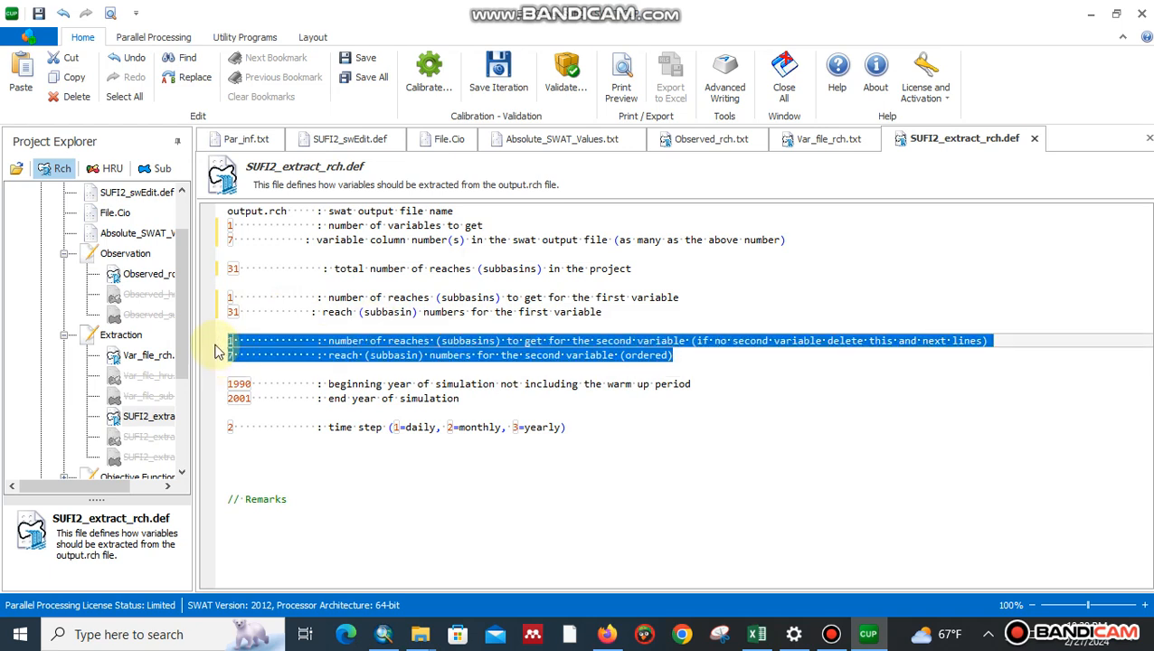
{"action": "key", "text": "Delete"}
{"action": "key", "text": "Delete"}
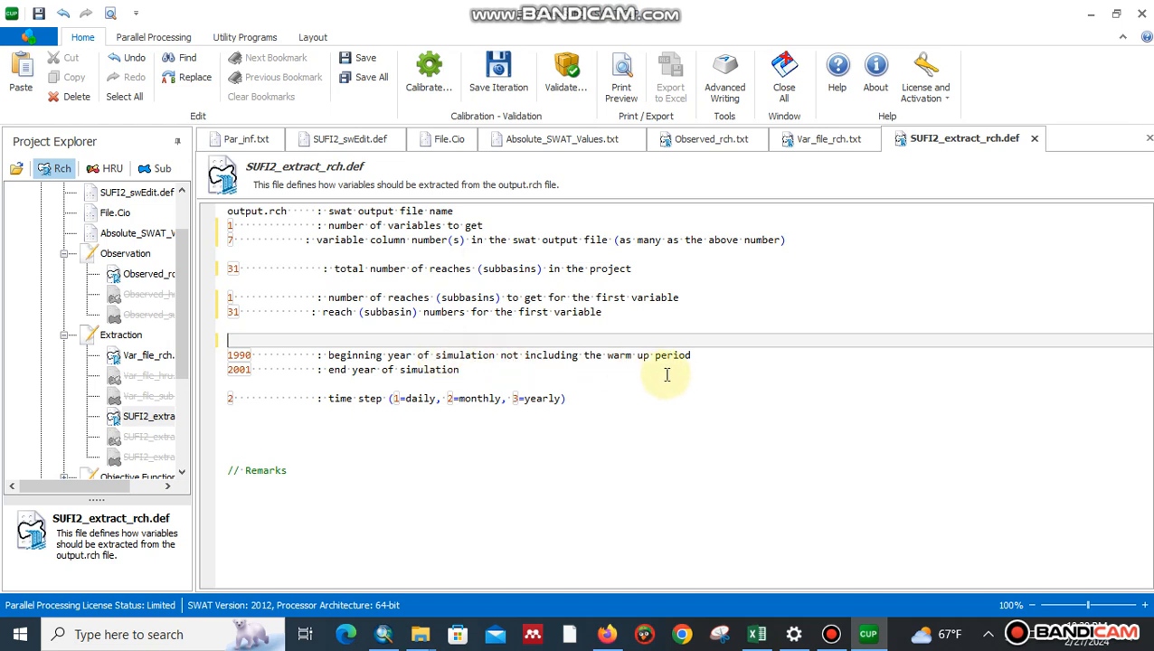
- Set the beginning year of simulation to 1994 and the end year to 2007, keep the monthly time step, and save all files
{"action": "left_click", "coordinate": [252, 355]}
{"action": "key", "text": "BackSpace"}
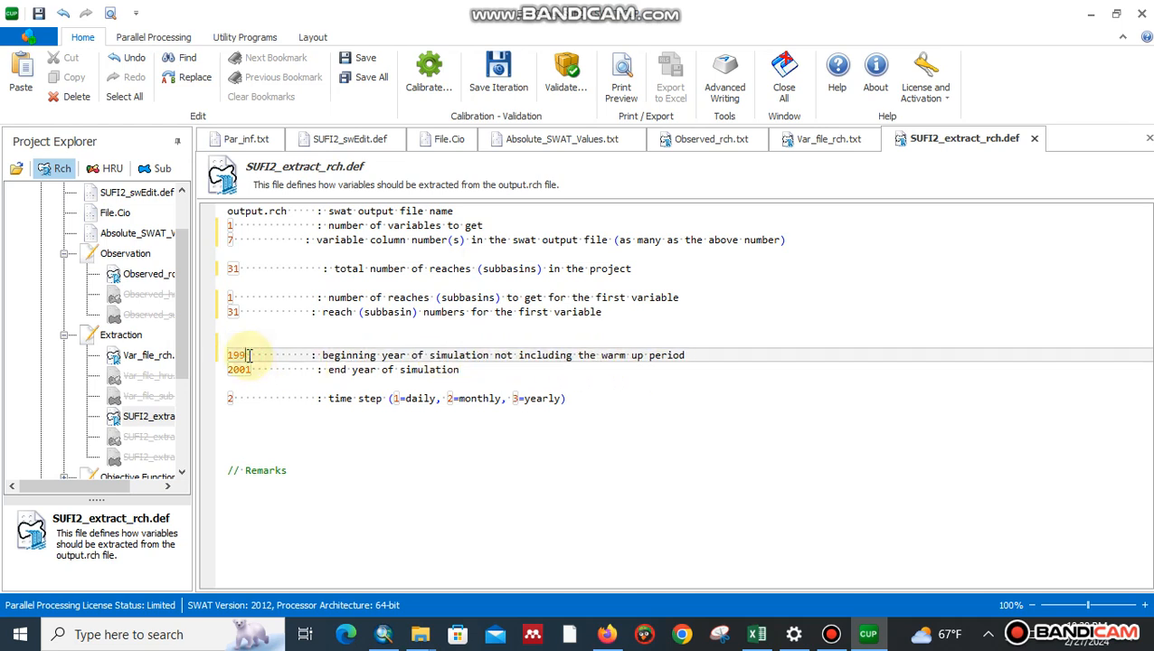
{"action": "type", "text": "4"}
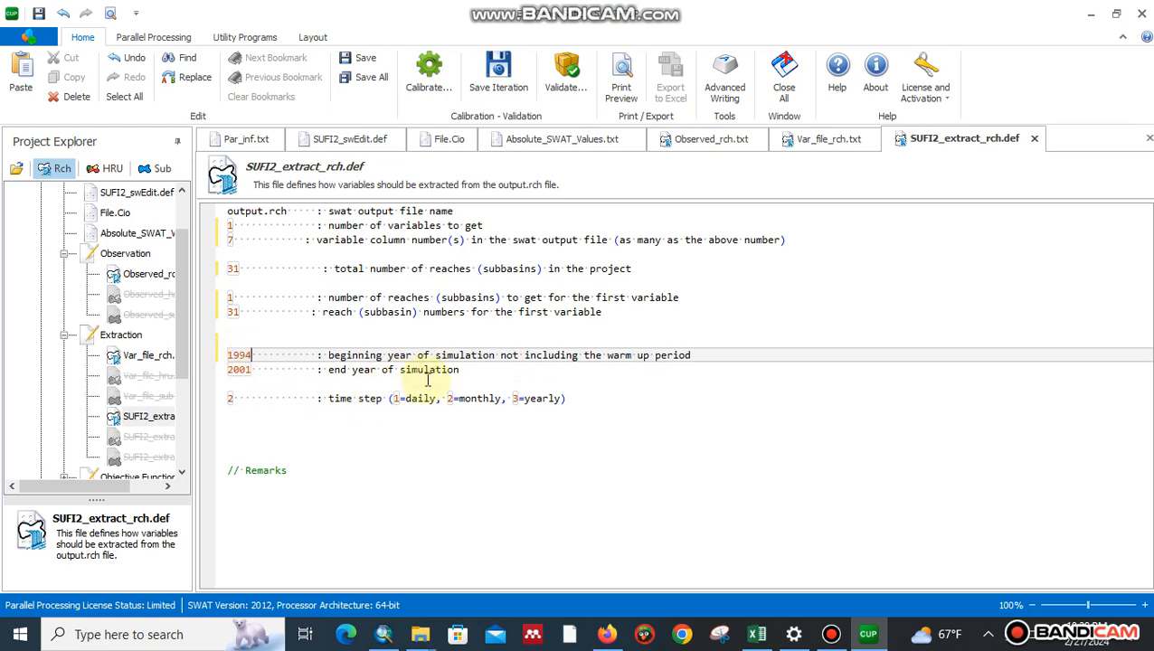
{"action": "left_click", "coordinate": [246, 370]}
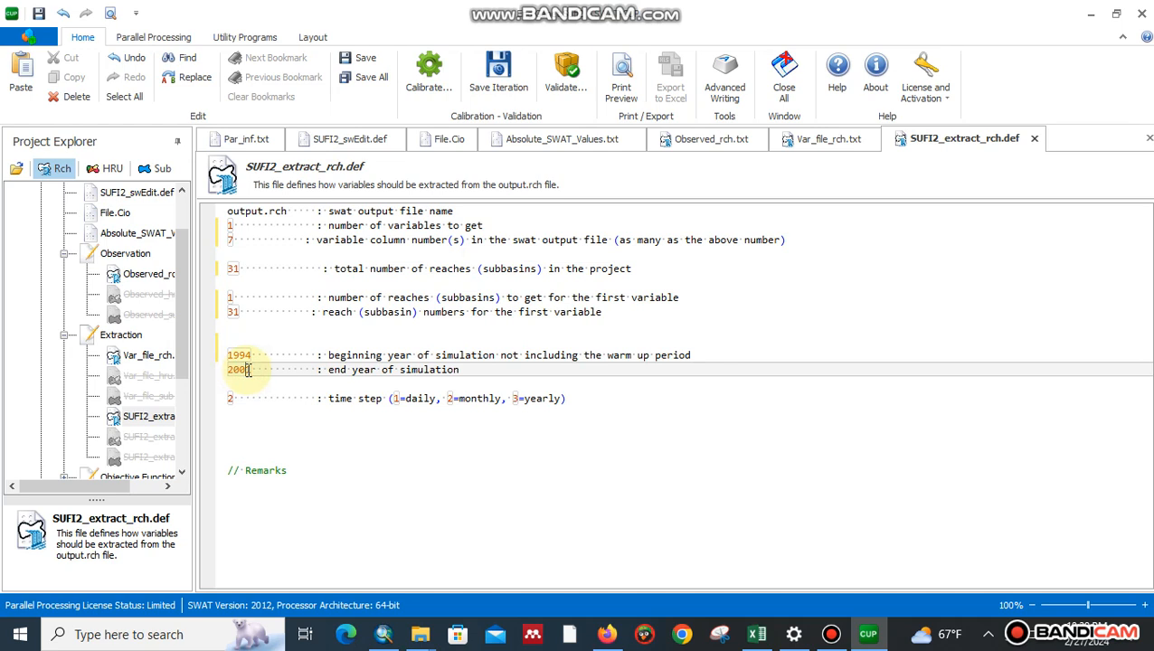
{"action": "key", "text": "BackSpace"}
{"action": "type", "text": "7"}
{"action": "left_click_drag", "start_coordinate": [223, 401], "coordinate": [233, 400]}
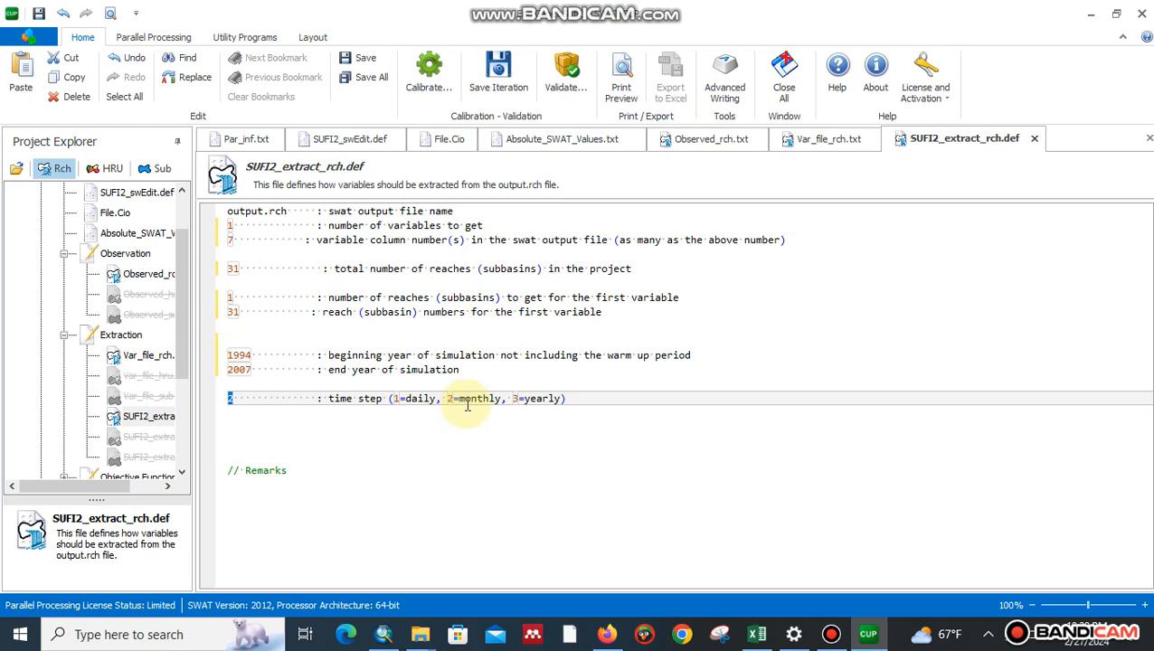
{"action": "left_click", "coordinate": [378, 80]}
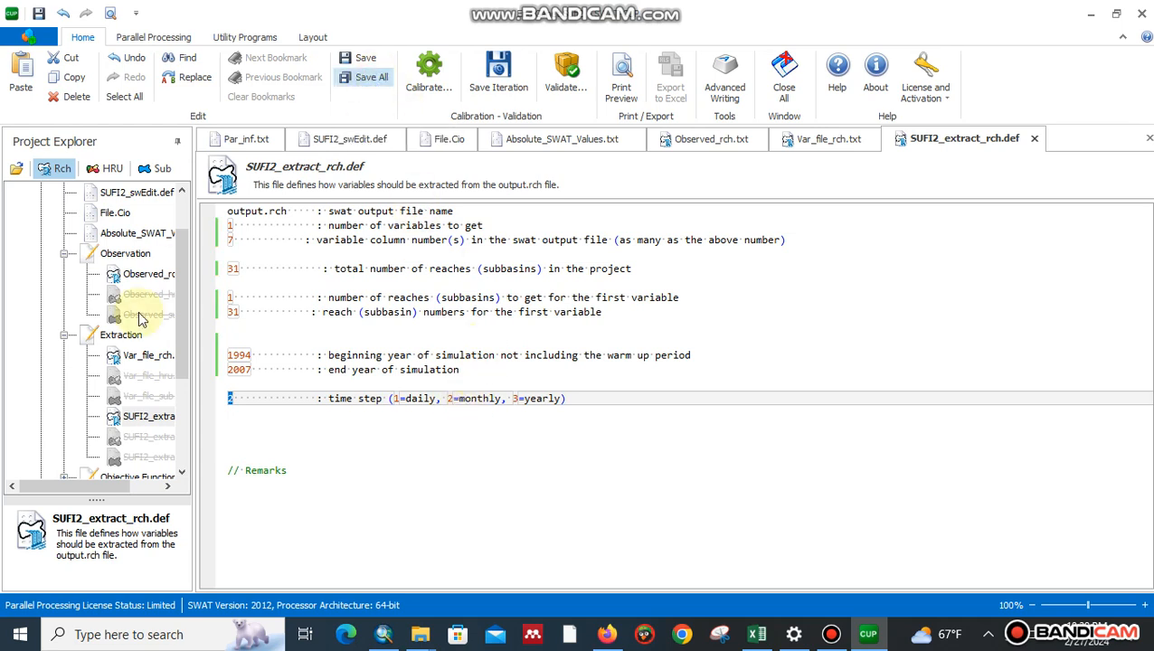
- Open Observed.txt under Objective Function, set the number of observed variables to 1 and keep objective function type 5 (NS)
{"action": "left_click_drag", "start_coordinate": [177, 342], "coordinate": [177, 378]}
{"action": "left_click", "coordinate": [61, 395]}
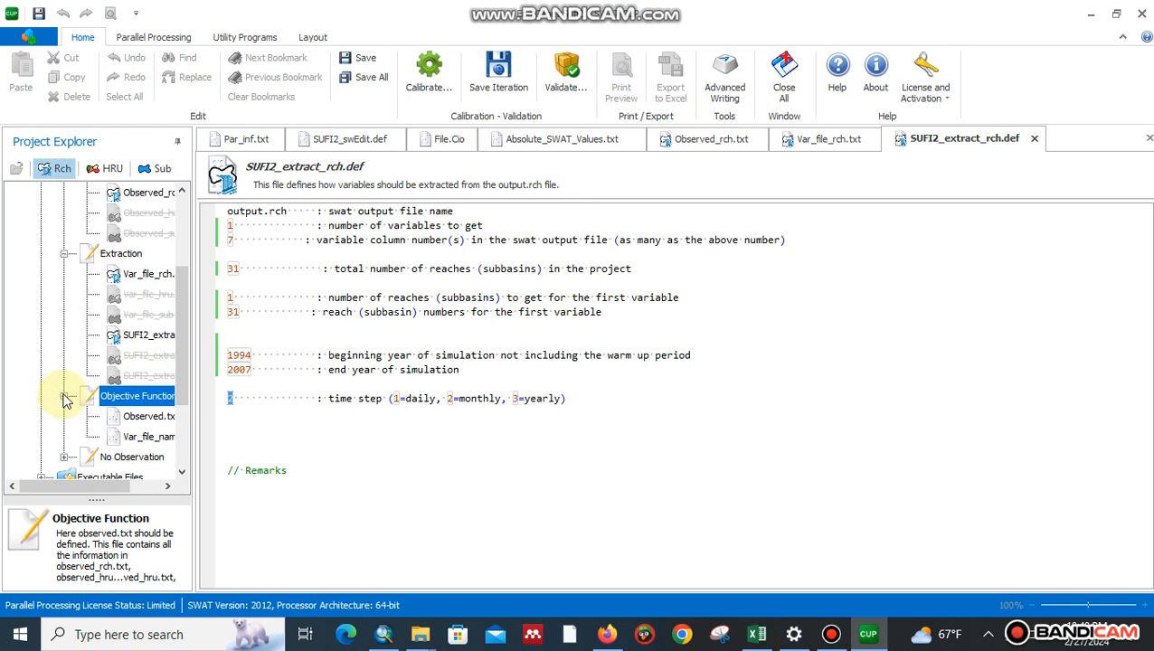
{"action": "left_click", "coordinate": [129, 417]}
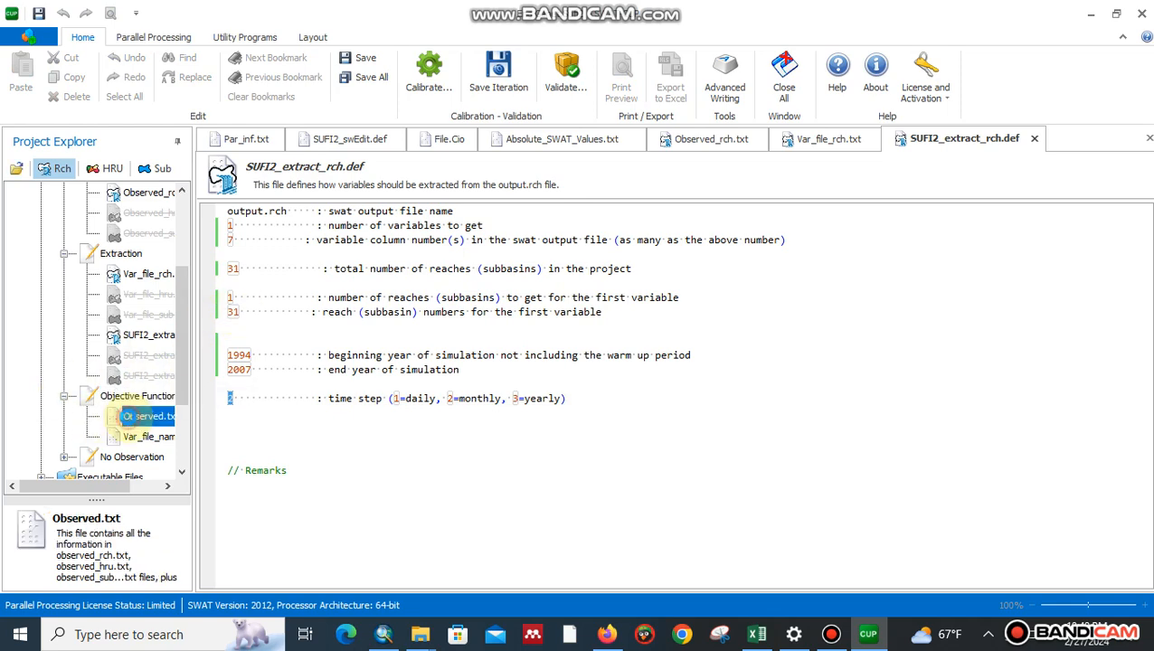
{"action": "double_click", "coordinate": [130, 417]}
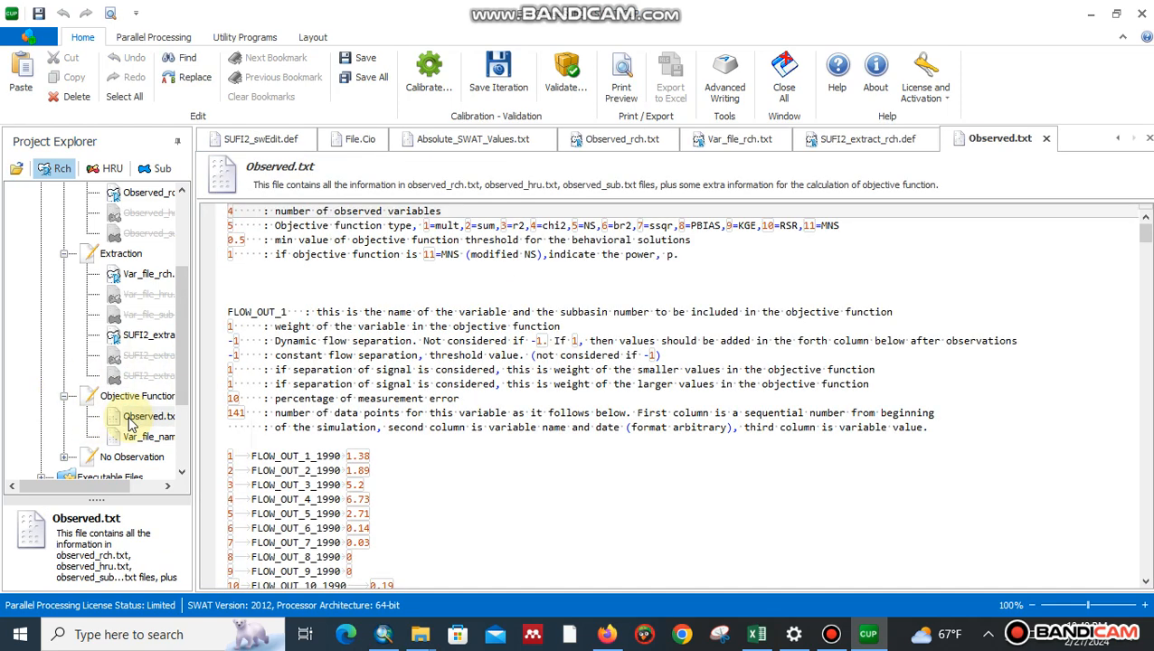
{"action": "double_click", "coordinate": [232, 211]}
{"action": "type", "text": "1"}
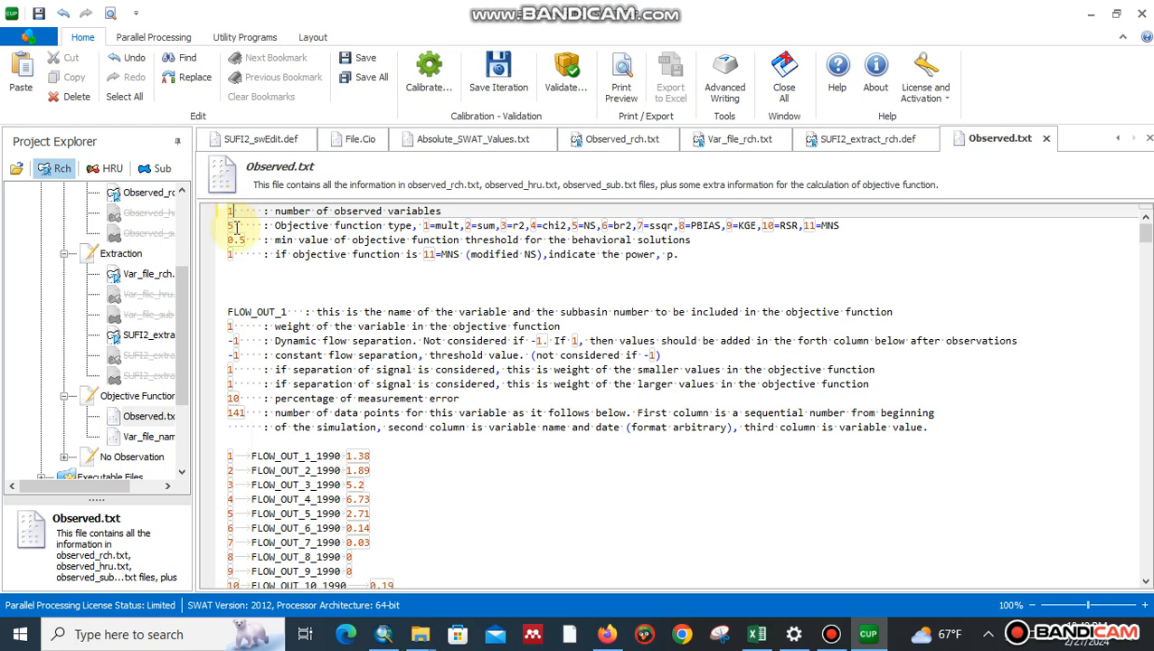
{"action": "double_click", "coordinate": [568, 225]}
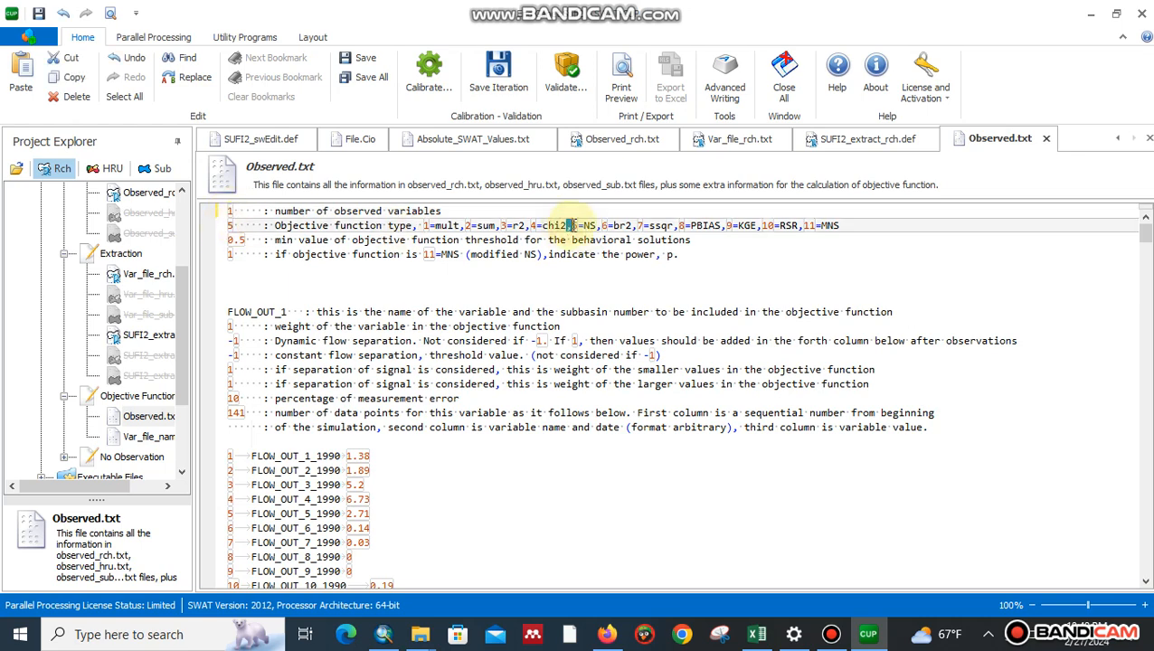
- Rename the first observed variable to FLOW_OUT_31 and set its number of data points to 192
{"action": "left_click", "coordinate": [281, 311]}
{"action": "type", "text": "3"}
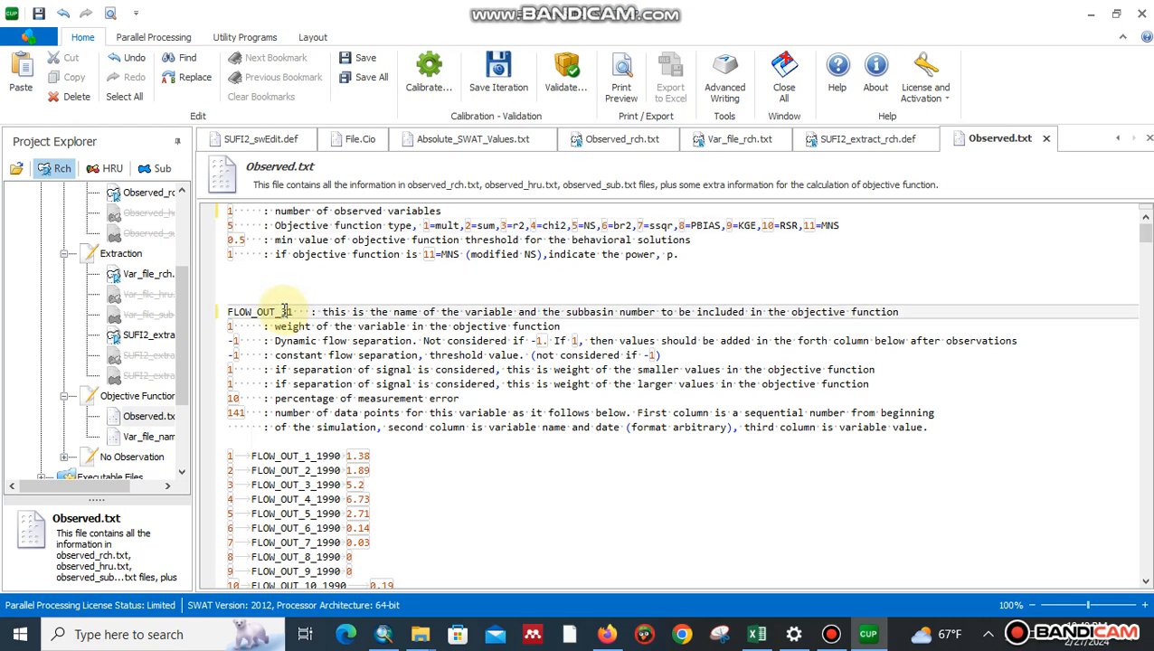
{"action": "left_click", "coordinate": [241, 415]}
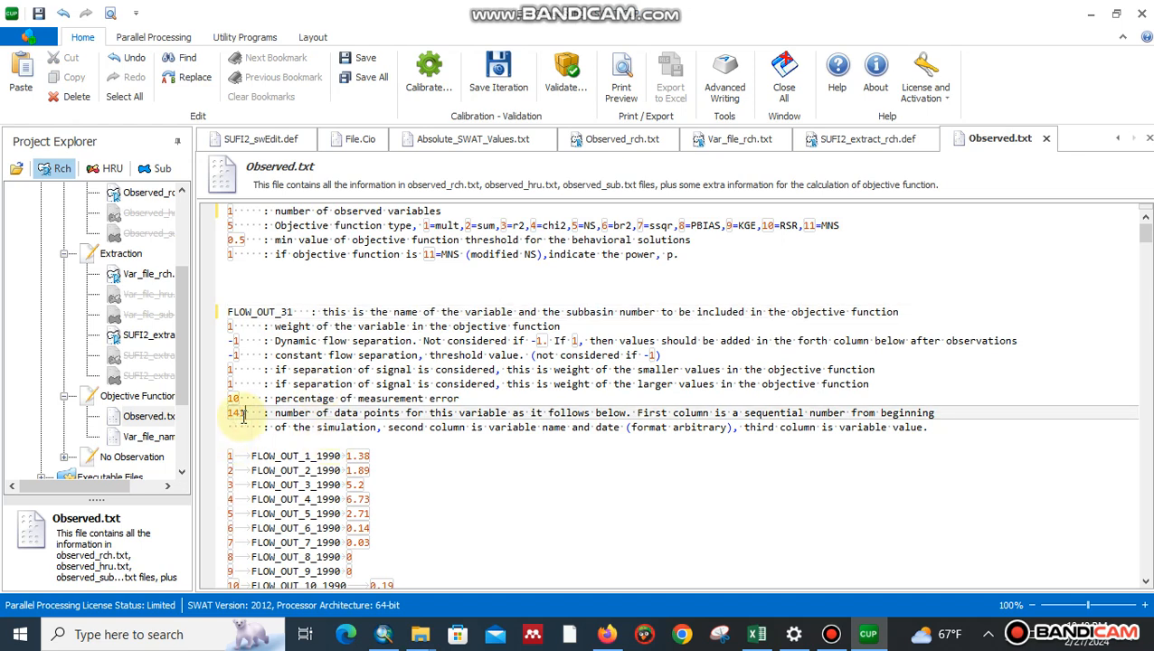
{"action": "key", "text": "BackSpace"}
{"action": "key", "text": "BackSpace"}
{"action": "type", "text": "99"}
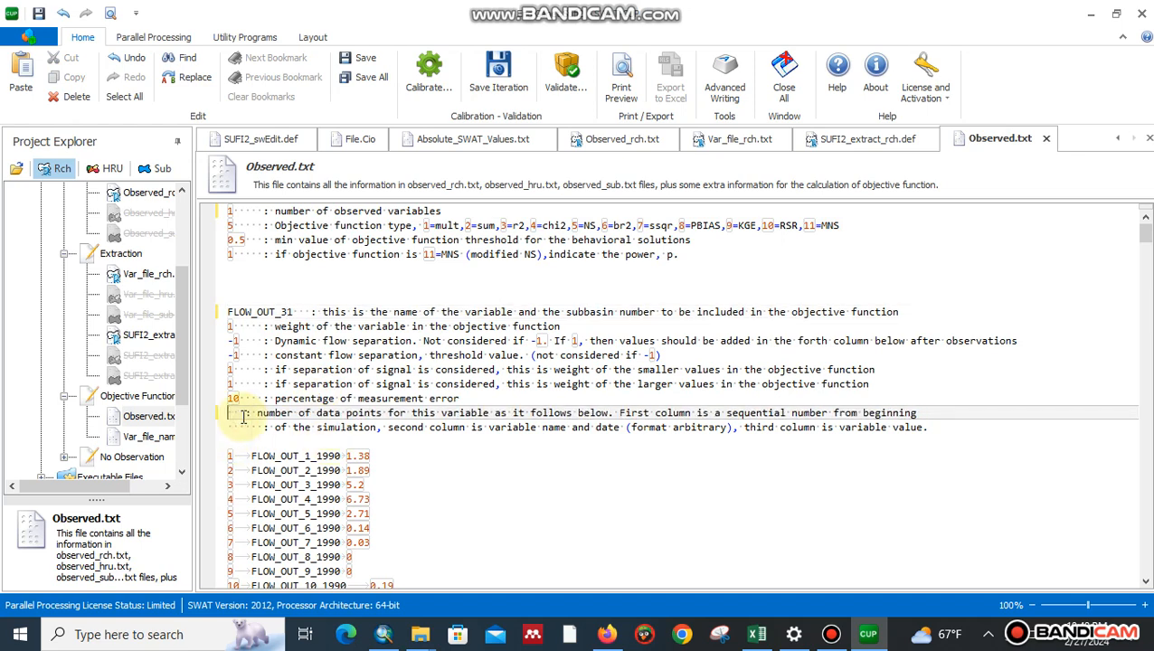
{"action": "key", "text": "BackSpace"}
{"action": "type", "text": "2"}
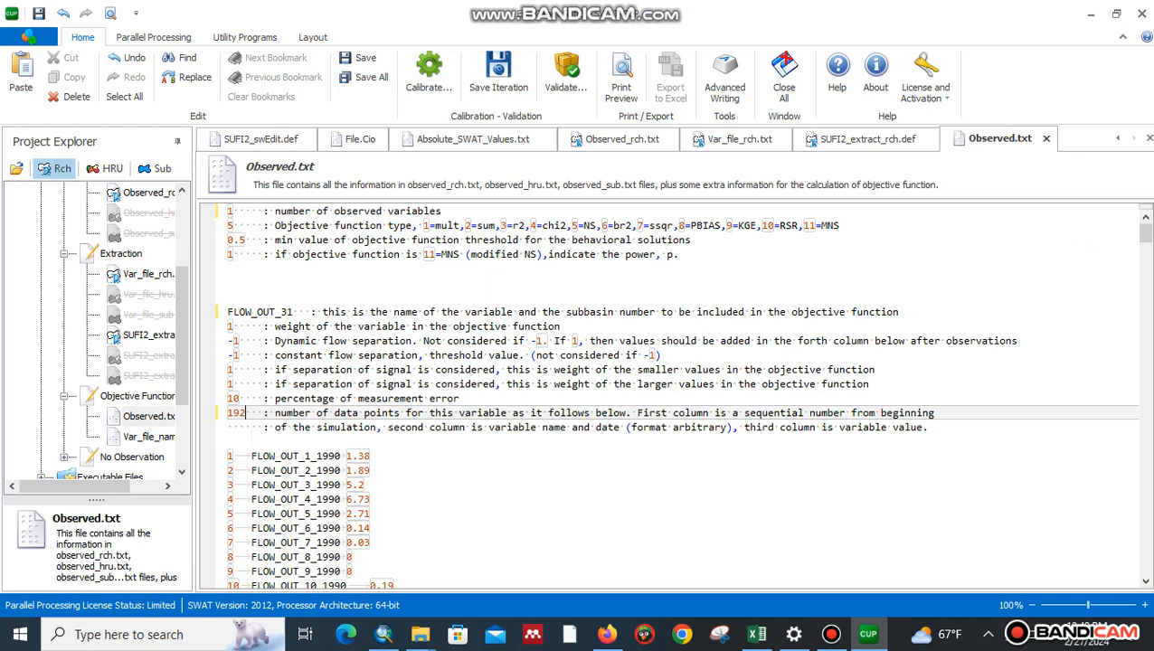
- Delete all the sample content in Observed.txt from the first FLOW_OUT_1_1990 row through the final NO3_OUT row
{"action": "left_click", "coordinate": [1145, 582]}
{"action": "scroll", "coordinate": [1145, 582], "scroll_direction": "down", "scroll_amount": 3}
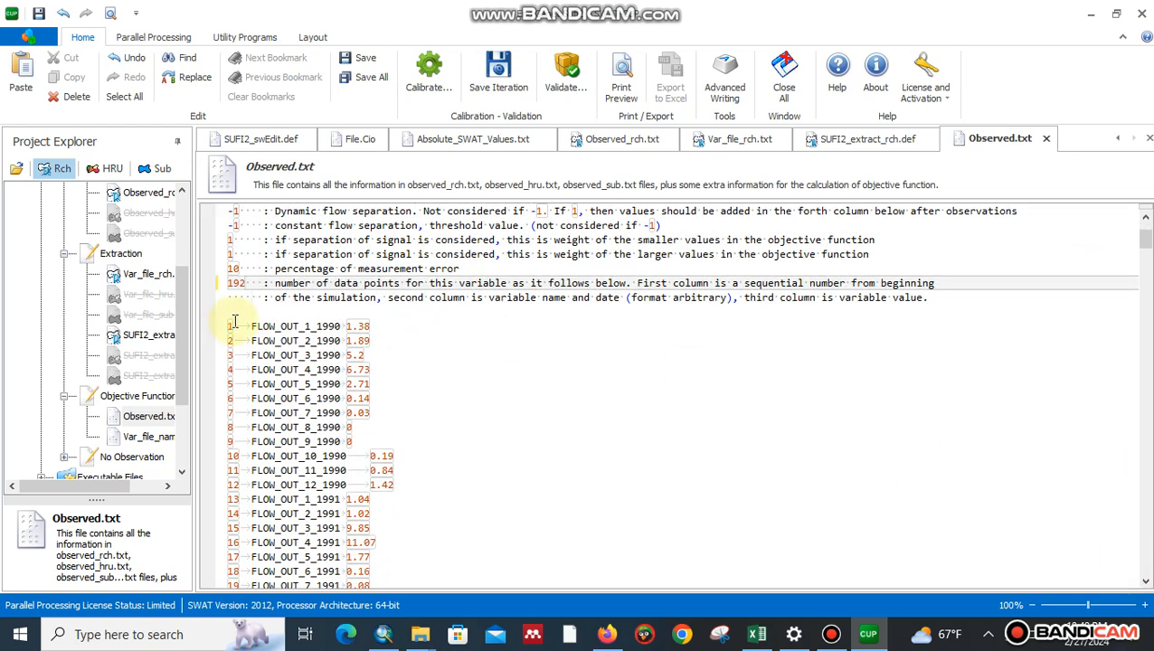
{"action": "left_click_drag", "start_coordinate": [228, 327], "coordinate": [369, 355]}
{"action": "left_click_drag", "start_coordinate": [1145, 236], "coordinate": [1145, 562]}
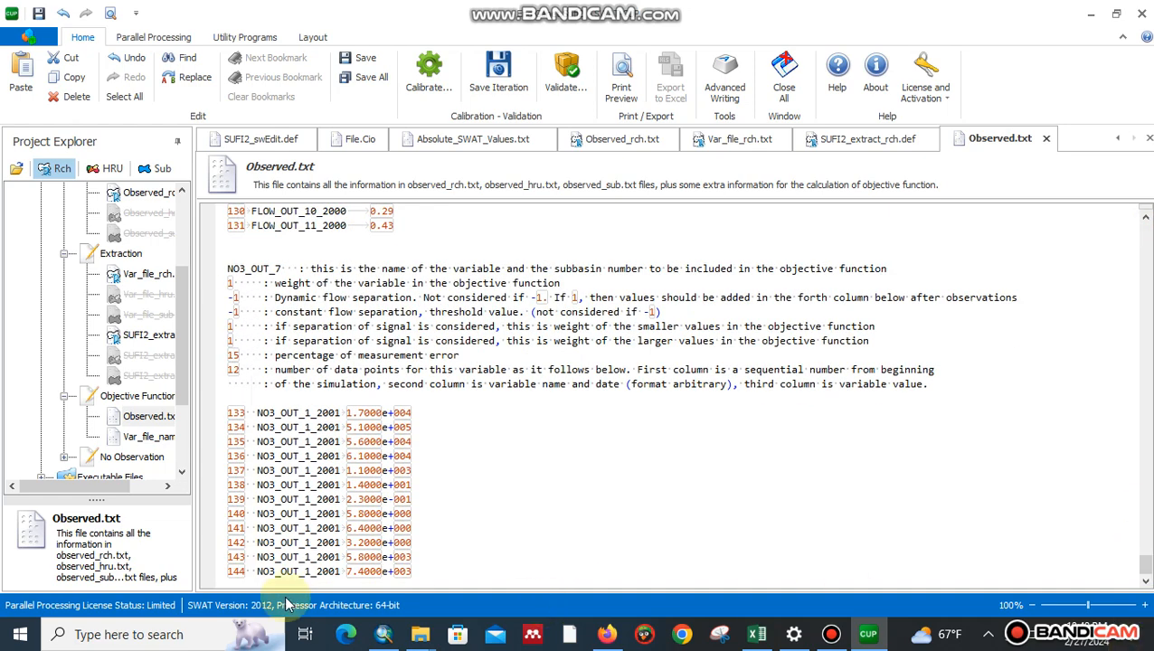
{"action": "left_click_drag", "start_coordinate": [233, 571], "coordinate": [449, 586]}
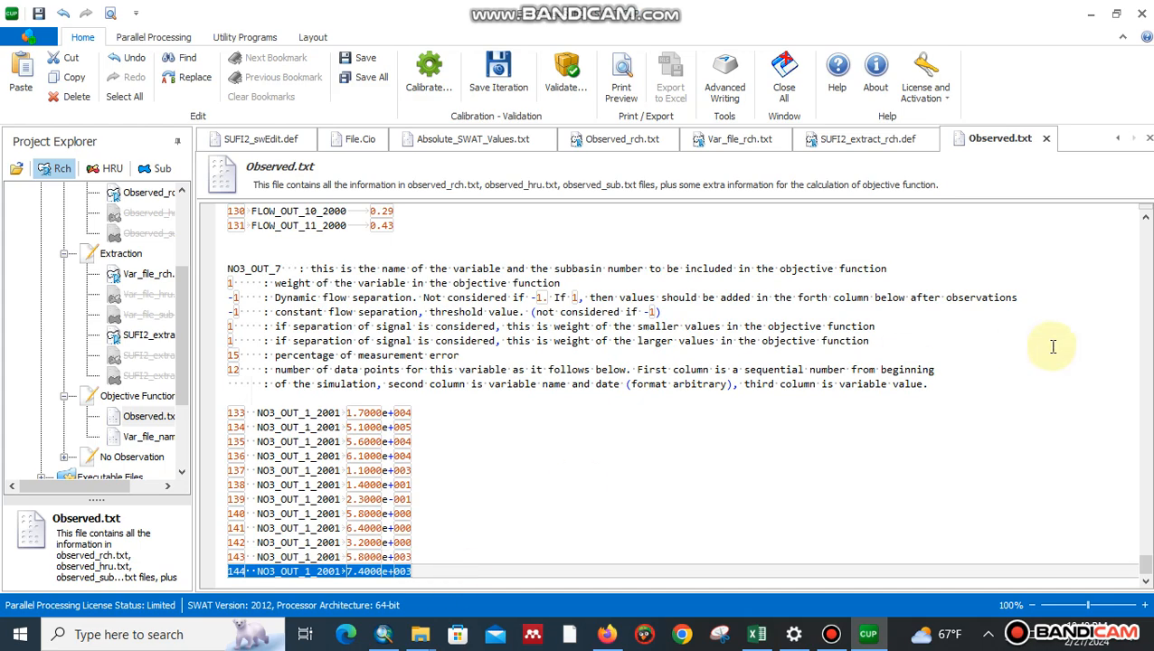
{"action": "left_click_drag", "start_coordinate": [1143, 559], "coordinate": [1128, 228]}
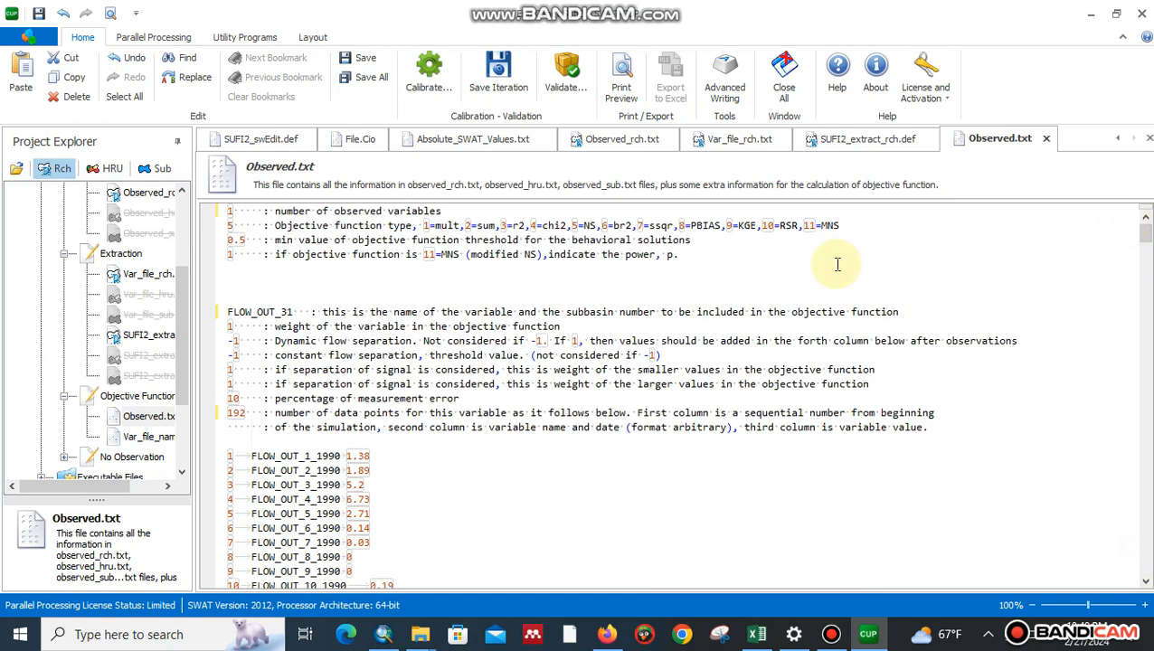
{"action": "left_click_drag", "start_coordinate": [222, 459], "coordinate": [256, 488]}
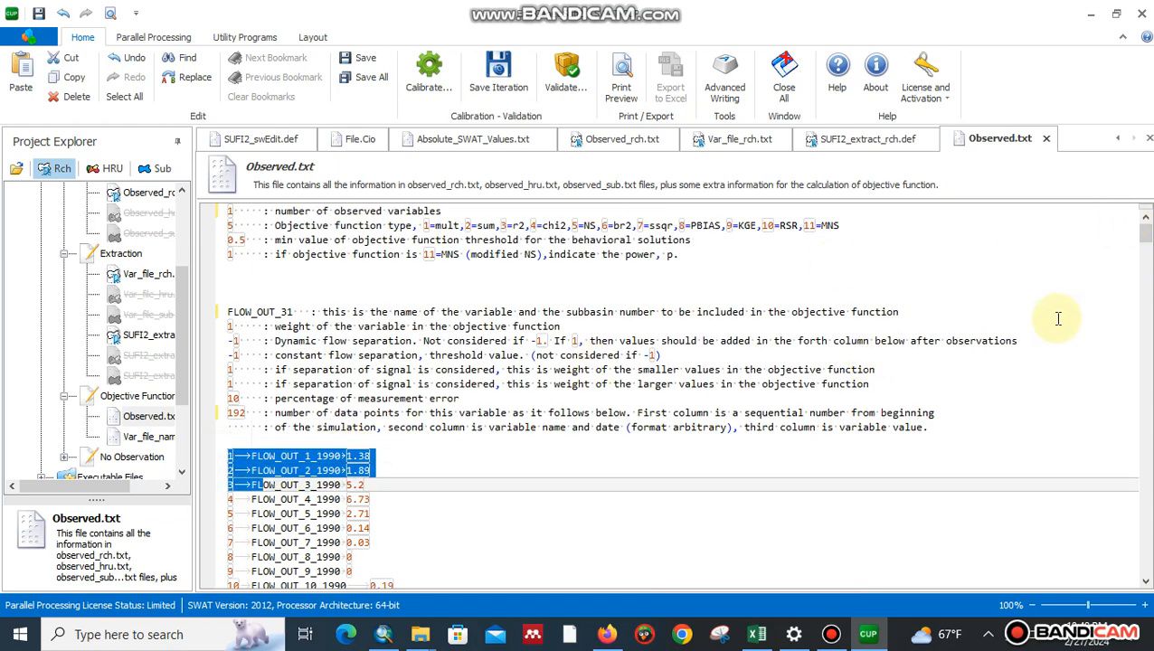
{"action": "left_click_drag", "start_coordinate": [1147, 230], "coordinate": [1143, 562]}
{"action": "key", "text": "ctrl+a"}
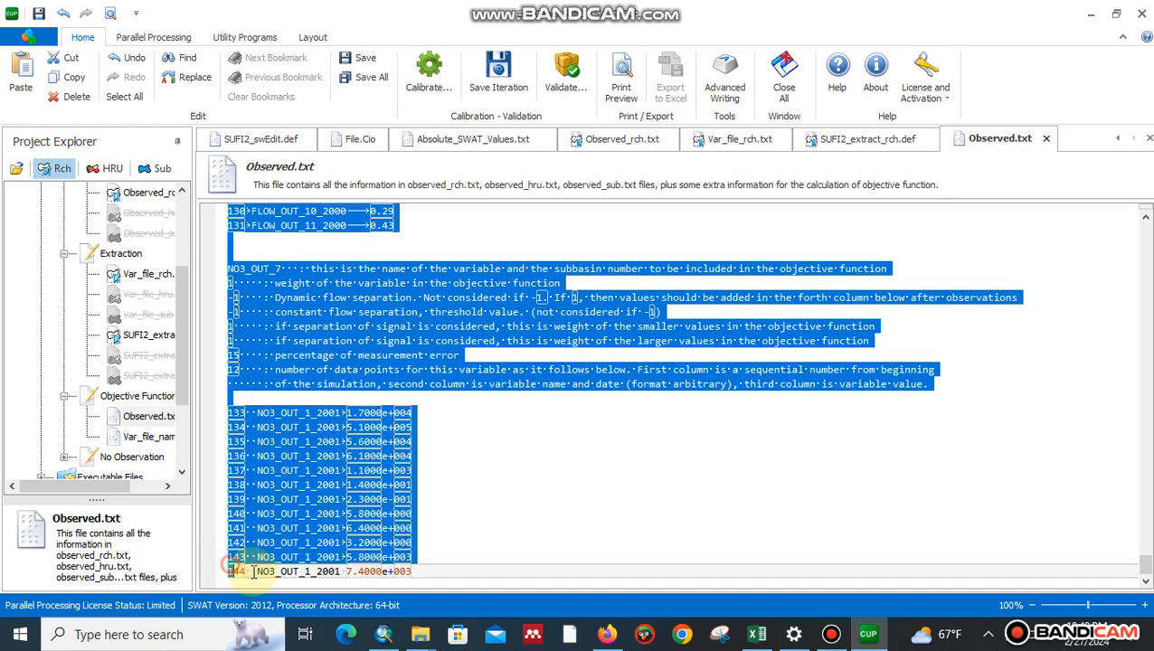
{"action": "key", "text": "Delete"}
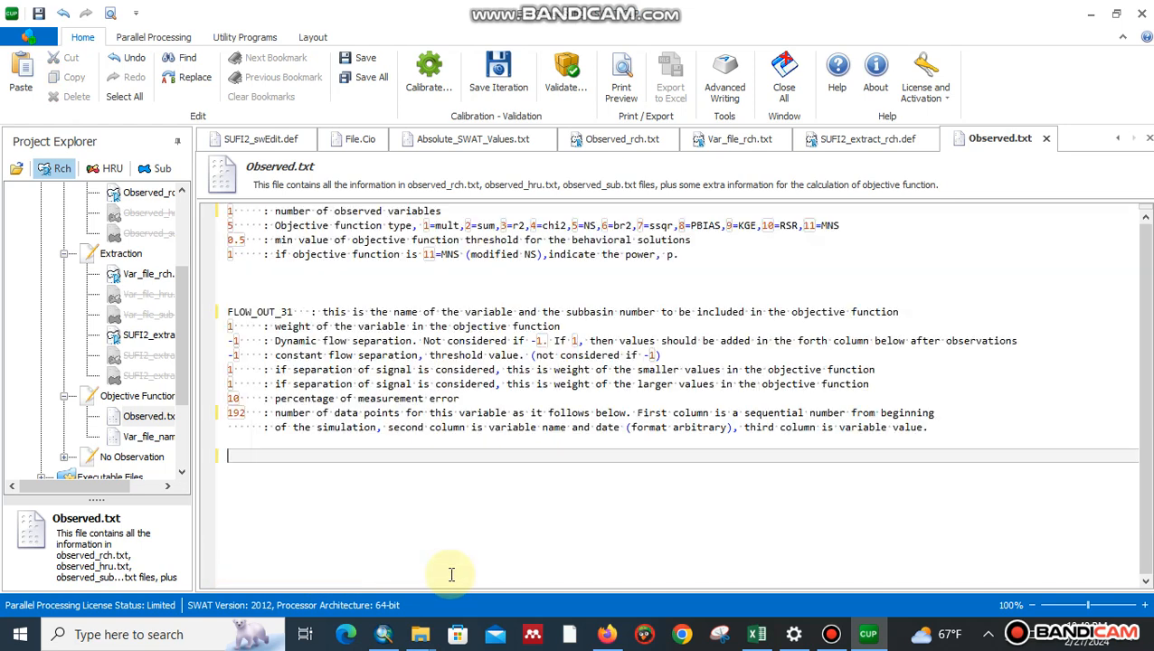
- Copy the selected Flow_Out data from Excel's Sensityvity anaalysis sheet, paste it below the header lines of Observed.txt in SWAT-CUP, and save all files
{"action": "left_click", "coordinate": [757, 634]}
{"action": "right_click", "coordinate": [413, 459]}
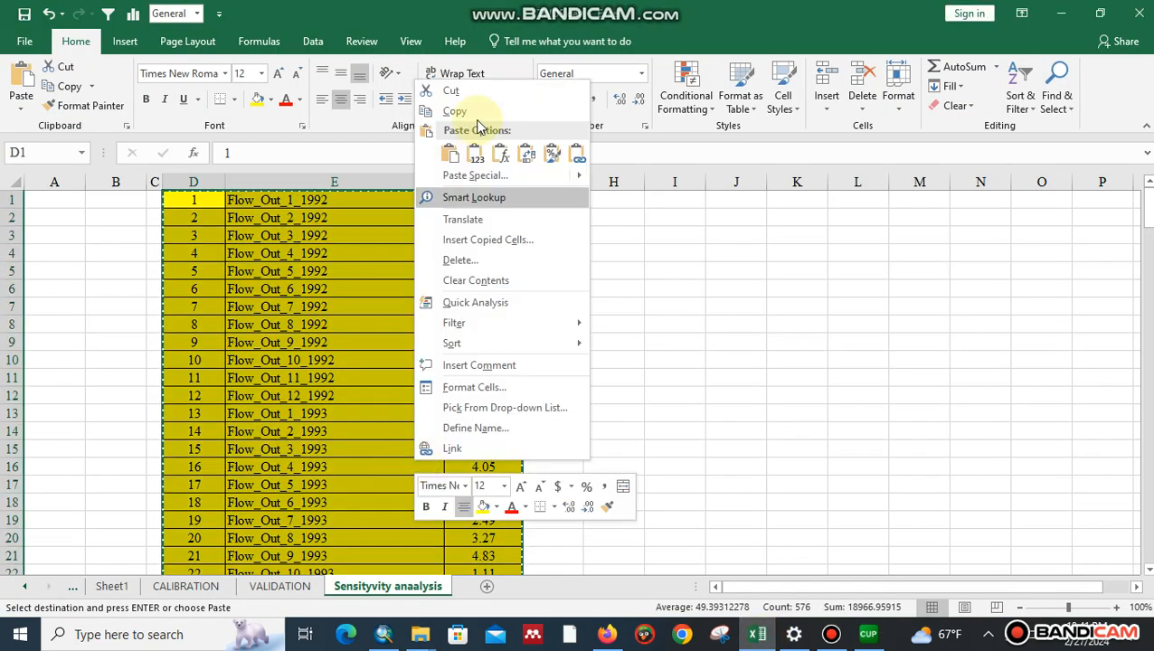
{"action": "left_click", "coordinate": [477, 110]}
{"action": "left_click", "coordinate": [867, 634]}
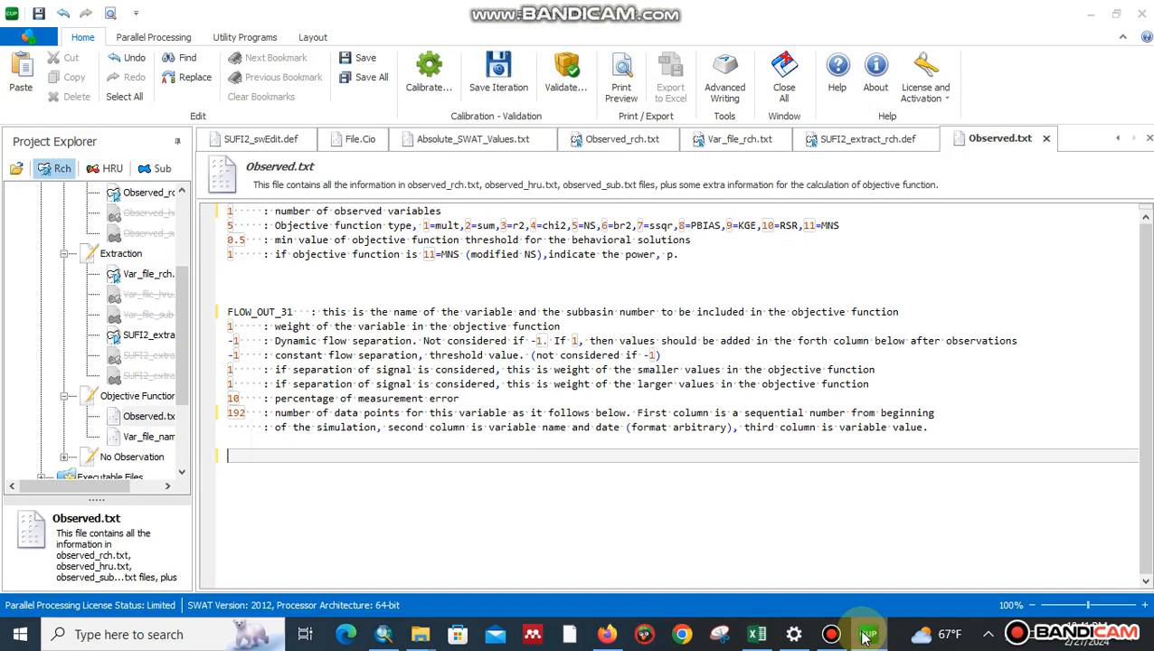
{"action": "key", "text": "ctrl+v"}
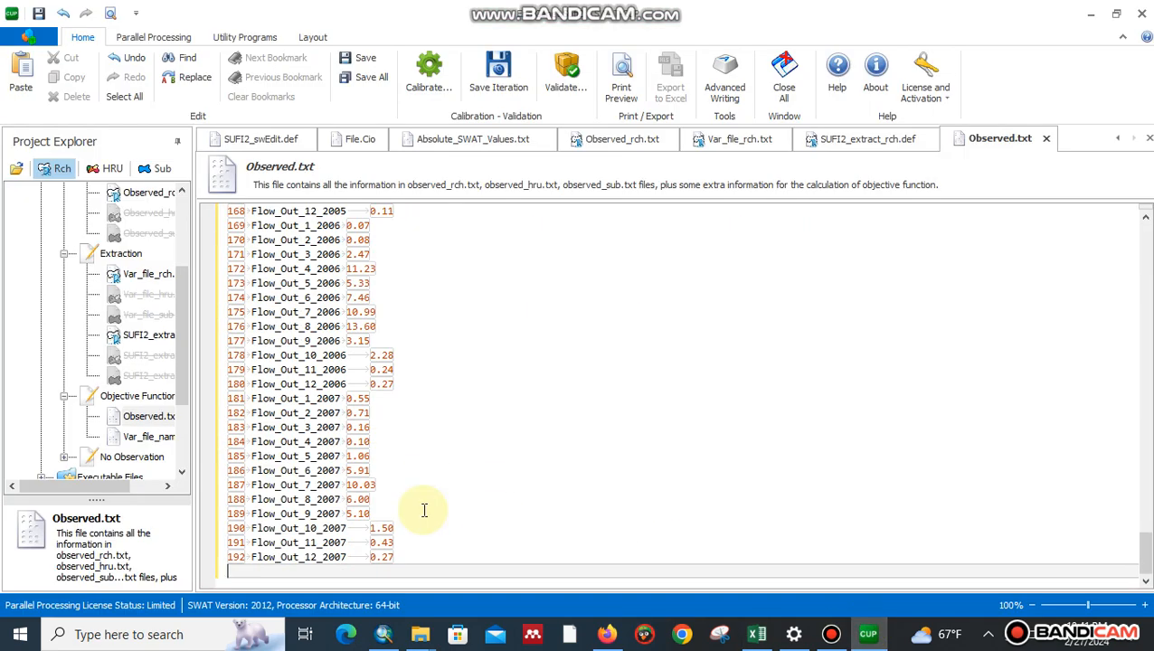
{"action": "left_click", "coordinate": [365, 76]}
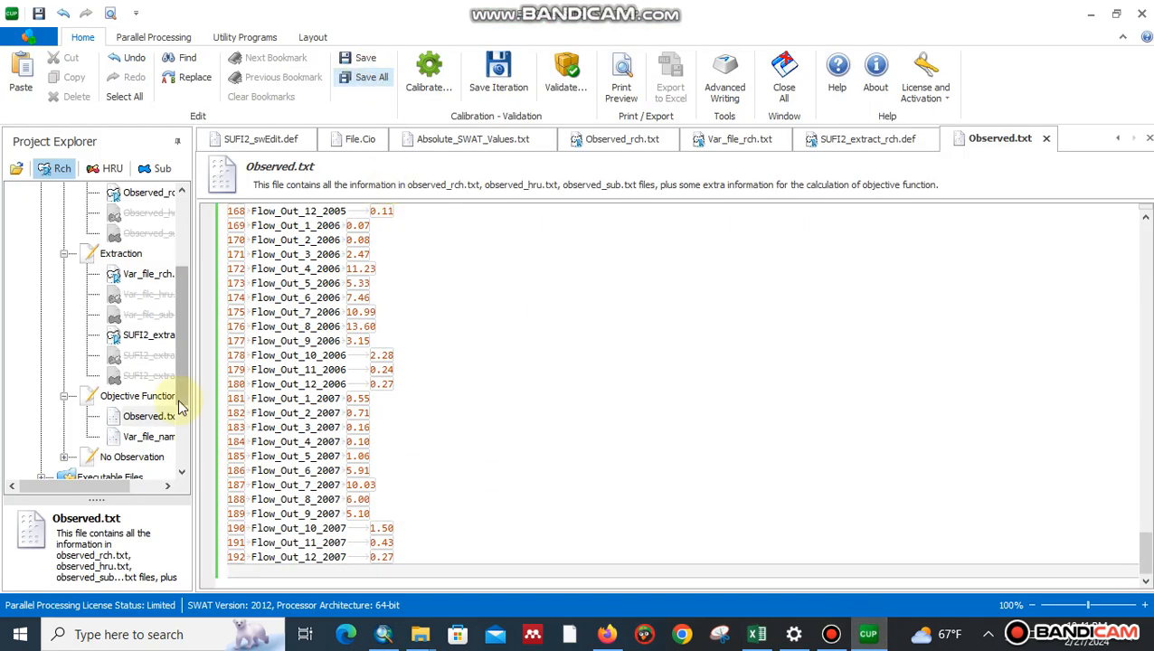
- Open Var_file_name.txt, delete all entries except the first, change that one to FLOW_OUT_31.txt and save the file
{"action": "double_click", "coordinate": [150, 437]}
{"action": "left_click_drag", "start_coordinate": [314, 265], "coordinate": [229, 226]}
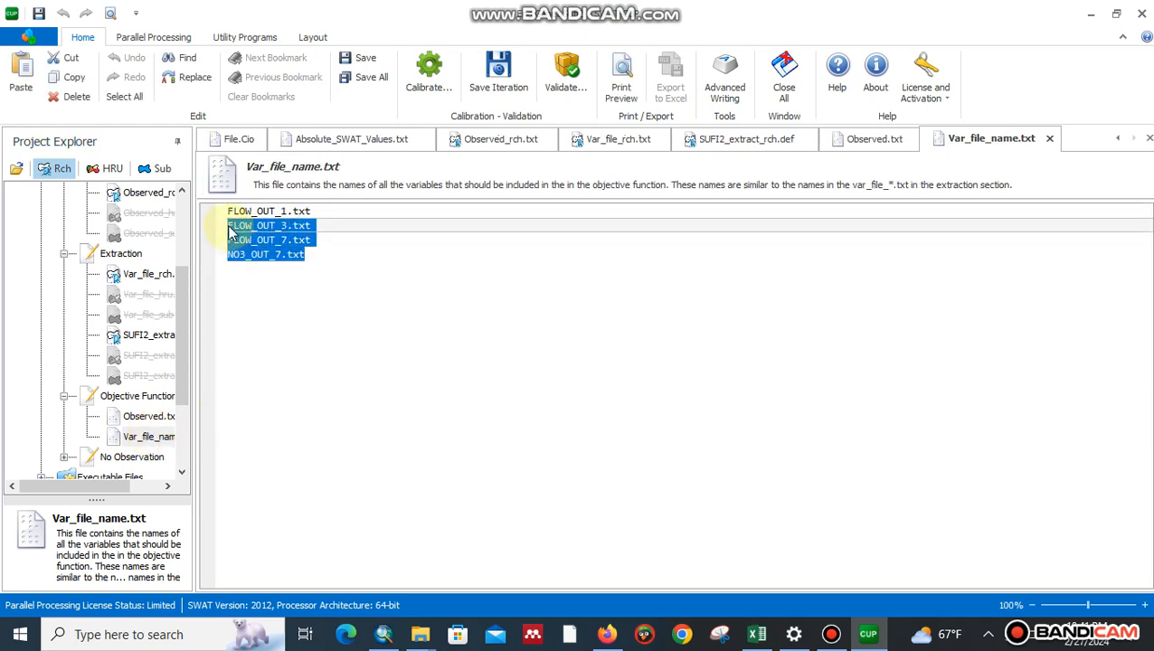
{"action": "key", "text": "Delete"}
{"action": "key", "text": "BackSpace"}
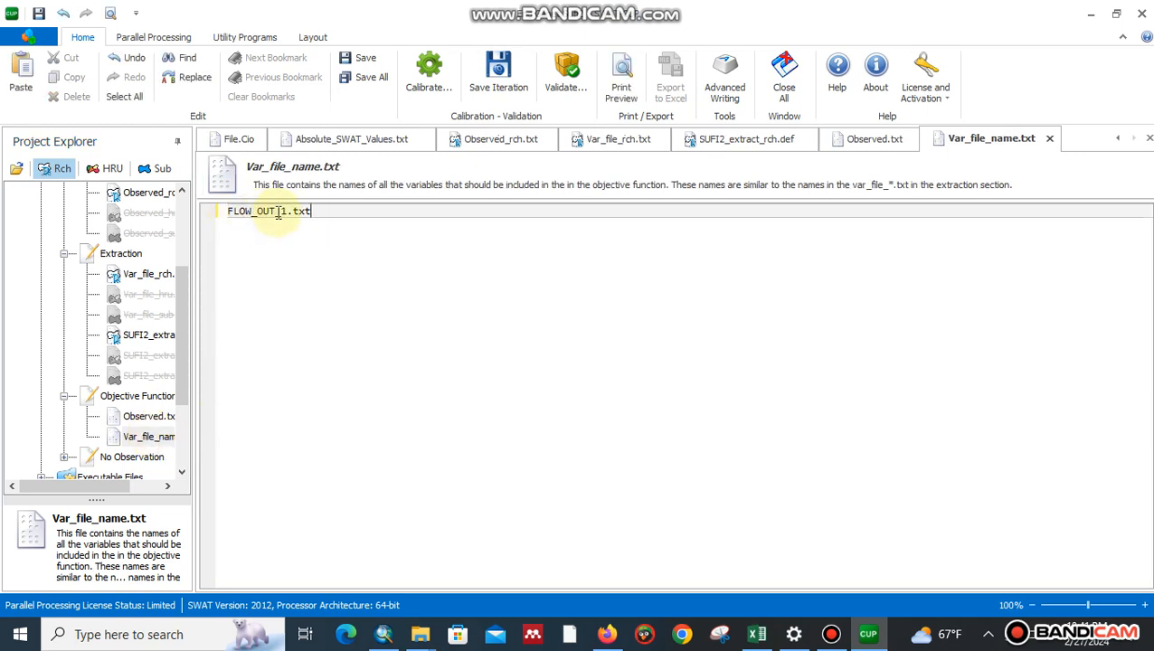
{"action": "left_click_drag", "start_coordinate": [280, 212], "coordinate": [283, 212]}
{"action": "type", "text": "31"}
{"action": "left_click", "coordinate": [360, 58]}
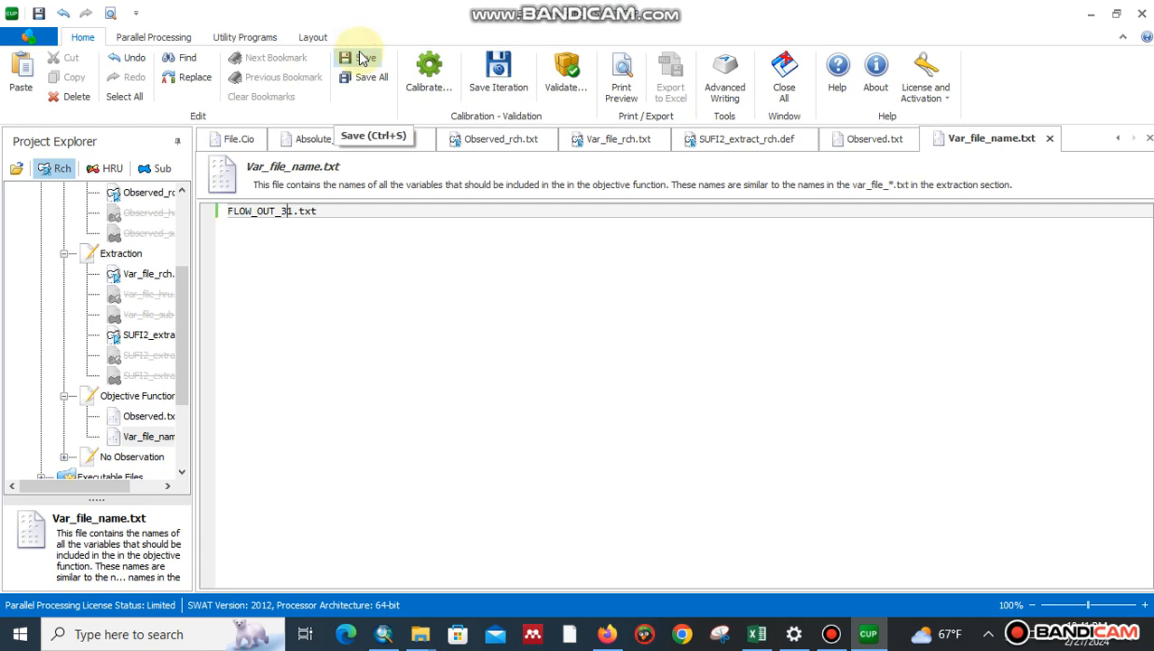
- Open Extract_rch_No_Obs.def from the No Observation files and set the number of variables to get to 1
{"action": "left_click", "coordinate": [145, 438]}
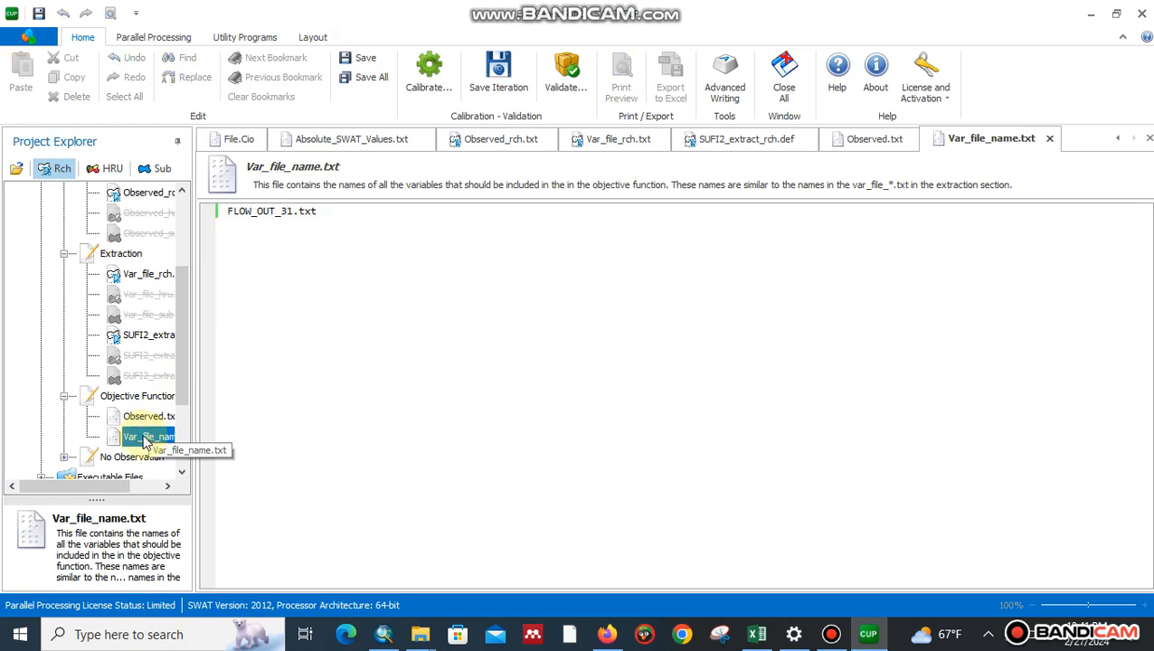
{"action": "left_click", "coordinate": [63, 458]}
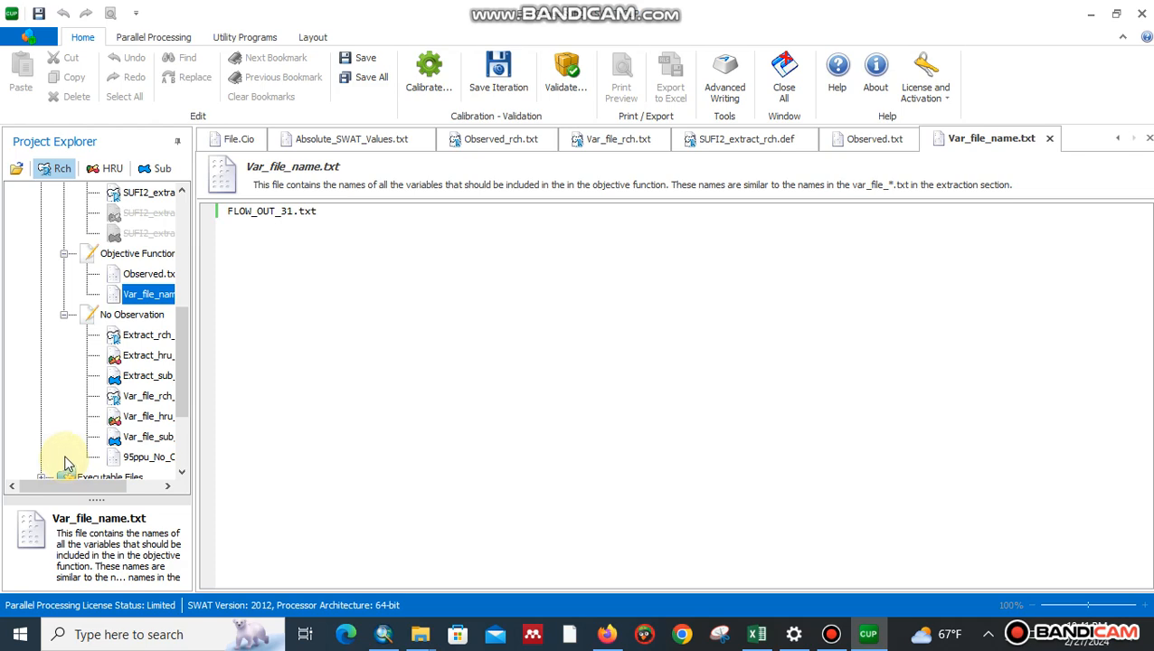
{"action": "left_click", "coordinate": [152, 338]}
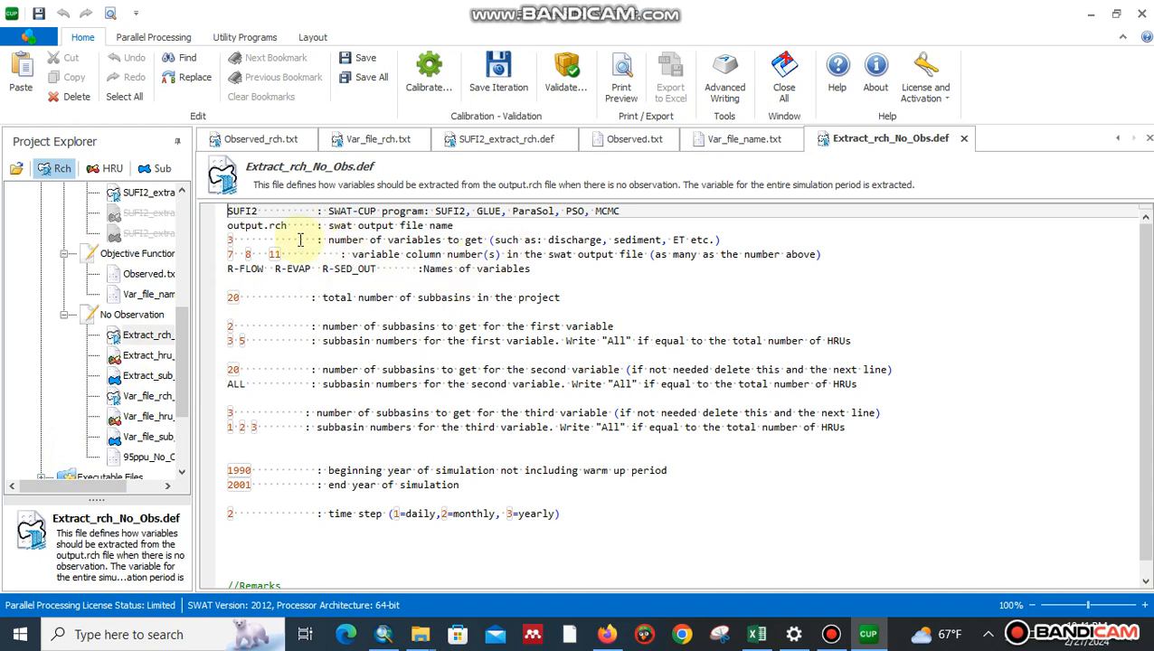
{"action": "left_click", "coordinate": [230, 239]}
{"action": "key", "text": "Delete"}
{"action": "type", "text": "1"}
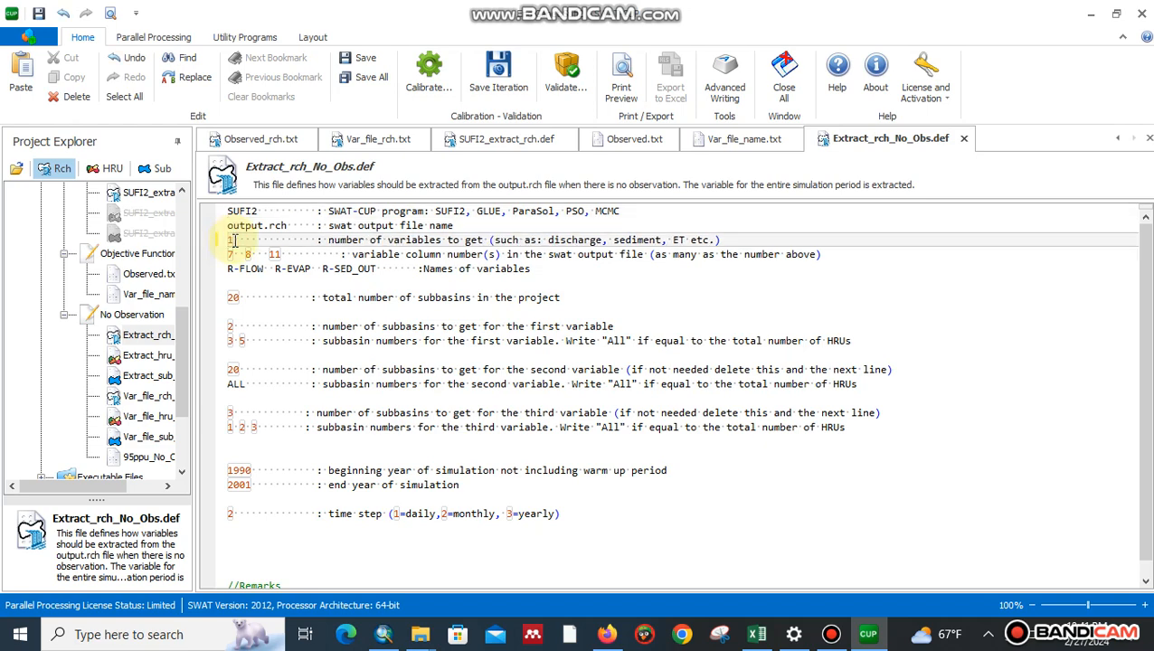
- Remove variable columns 8 and 11 and the names R-EVAP and R-SED_OUT, keeping only column 7 and R-FLOW
{"action": "left_click", "coordinate": [281, 254]}
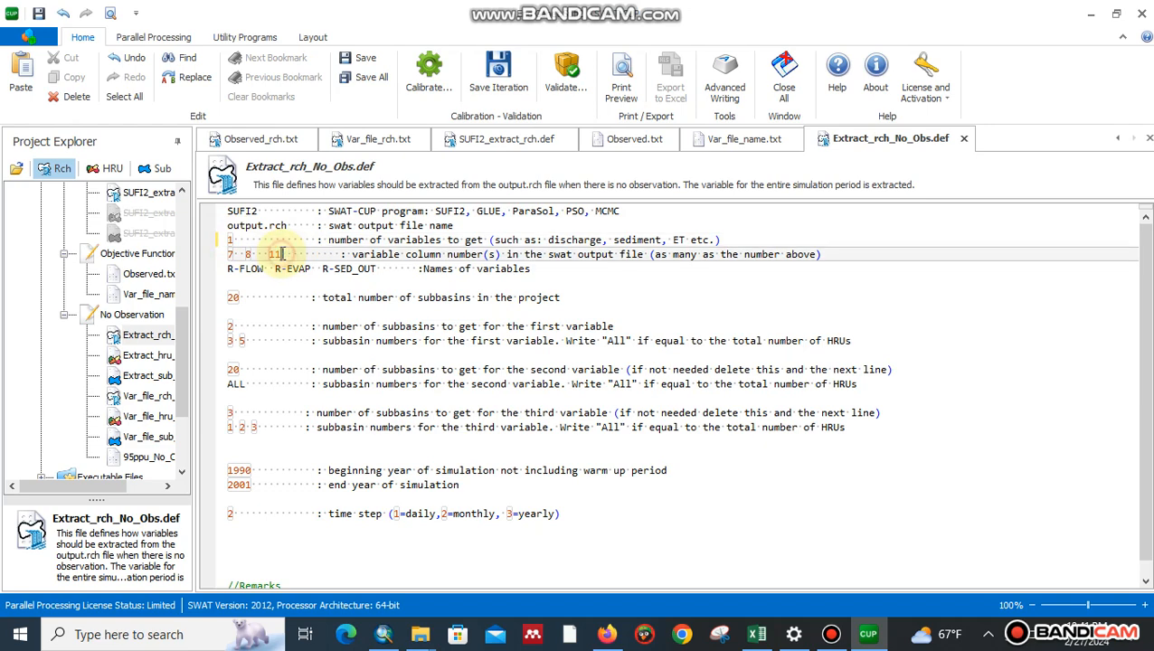
{"action": "key", "text": "BackSpace"}
{"action": "key", "text": "BackSpace"}
{"action": "double_click", "coordinate": [250, 255]}
{"action": "key", "text": "BackSpace"}
{"action": "key", "text": "BackSpace"}
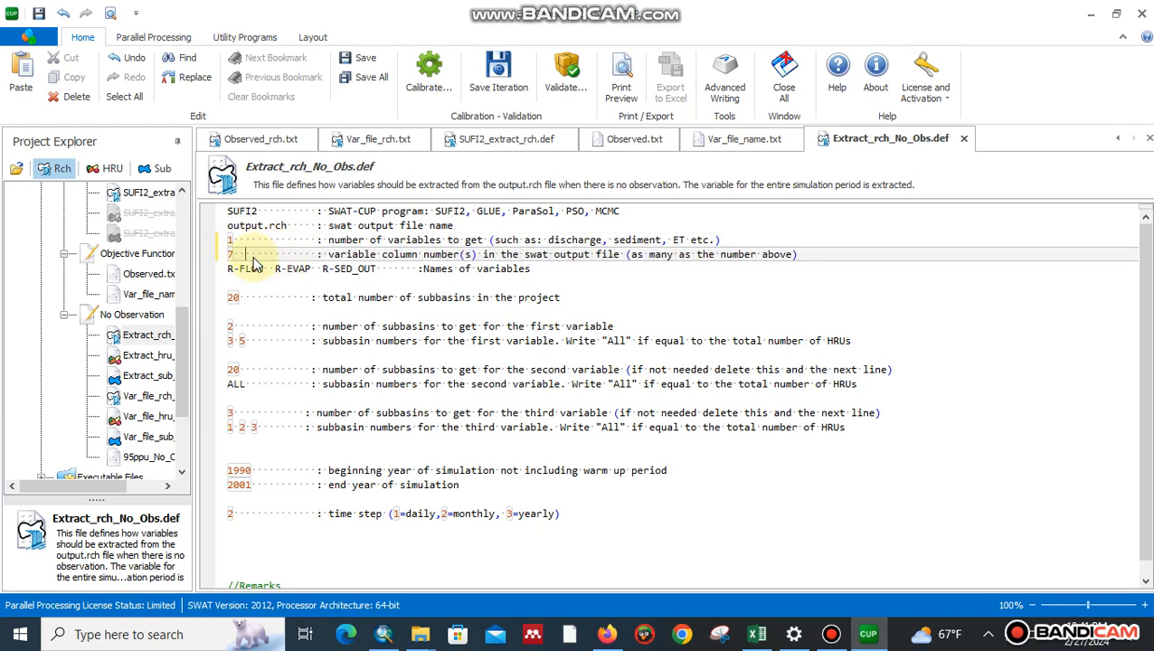
{"action": "left_click_drag", "start_coordinate": [275, 269], "coordinate": [374, 269]}
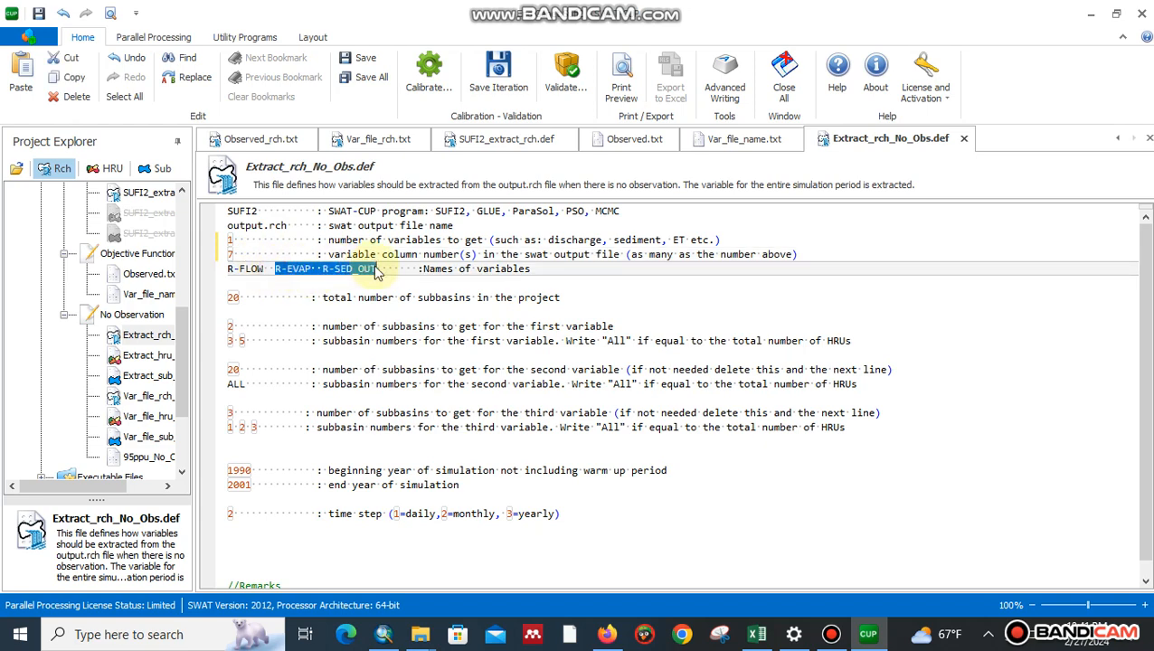
{"action": "key", "text": "BackSpace"}
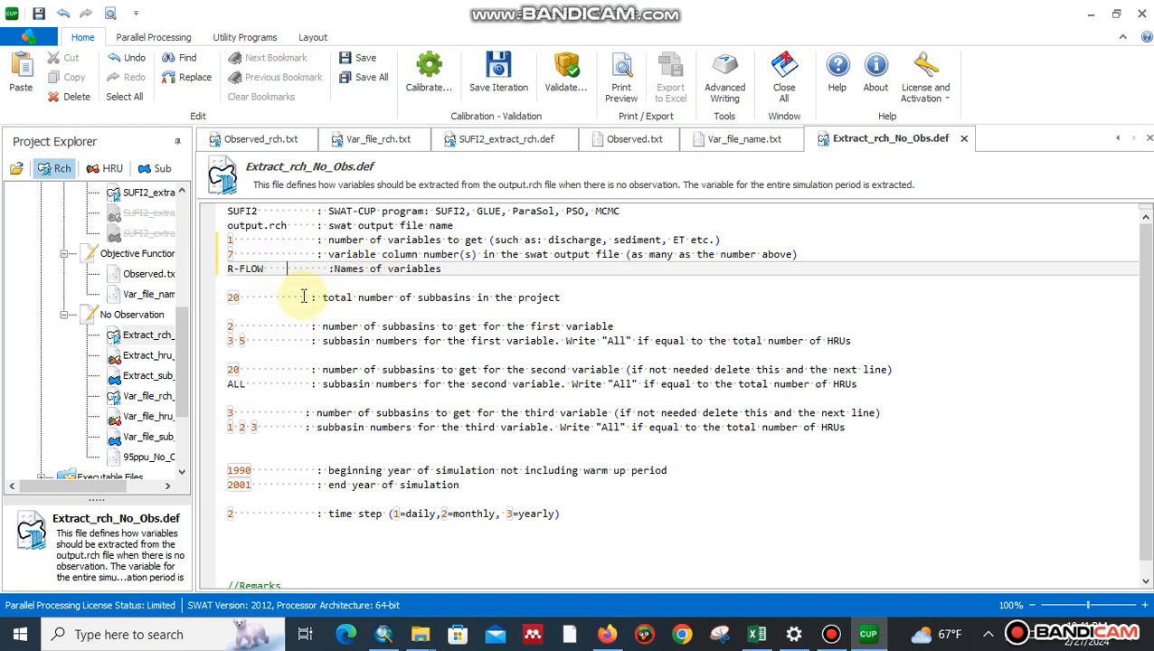
- Set the total number of subbasins to 31 and the number of subbasins for the first variable to 1
{"action": "left_click", "coordinate": [239, 298]}
{"action": "key", "text": "BackSpace"}
{"action": "key", "text": "BackSpace"}
{"action": "type", "text": "31"}
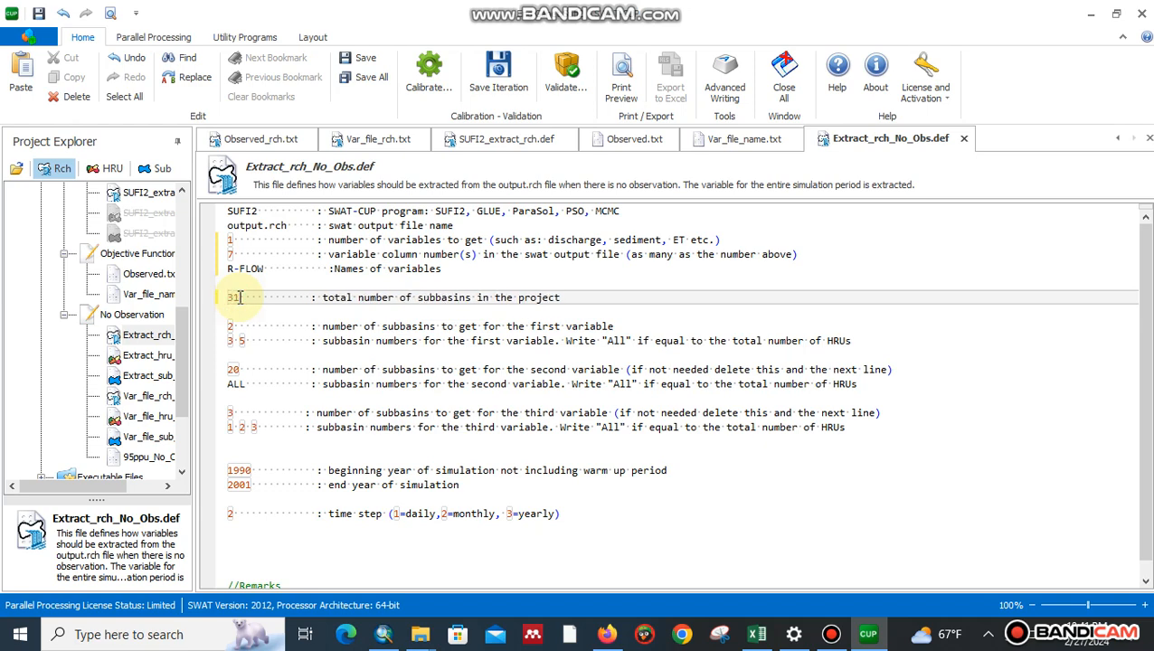
{"action": "left_click", "coordinate": [235, 327]}
{"action": "key", "text": "BackSpace"}
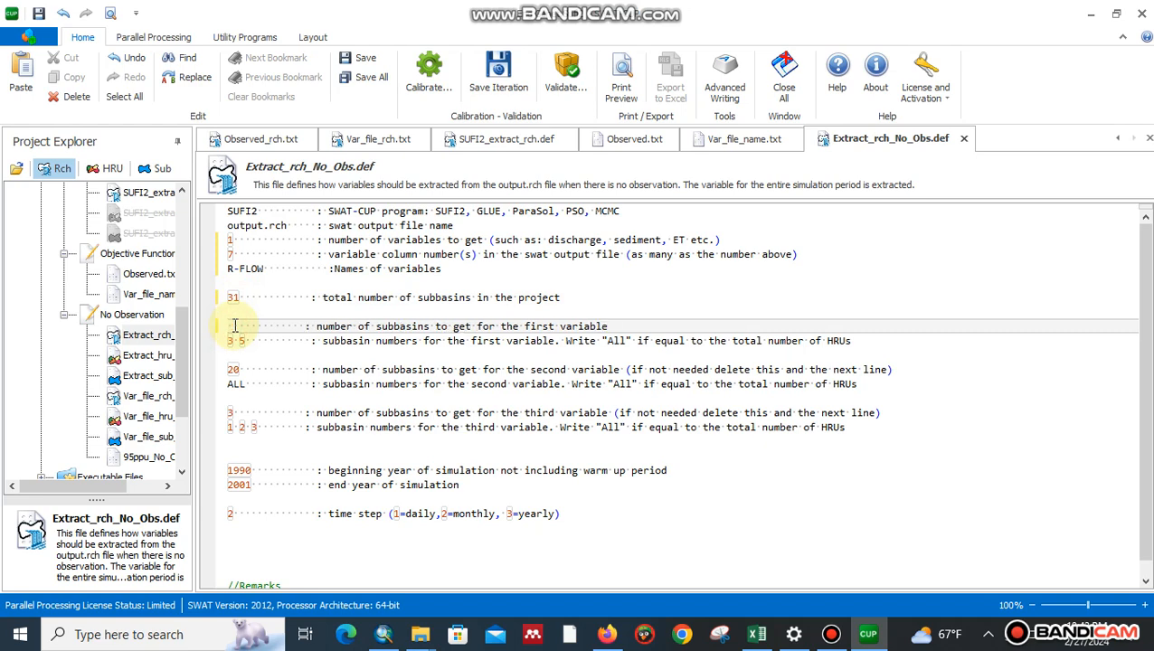
{"action": "type", "text": "1"}
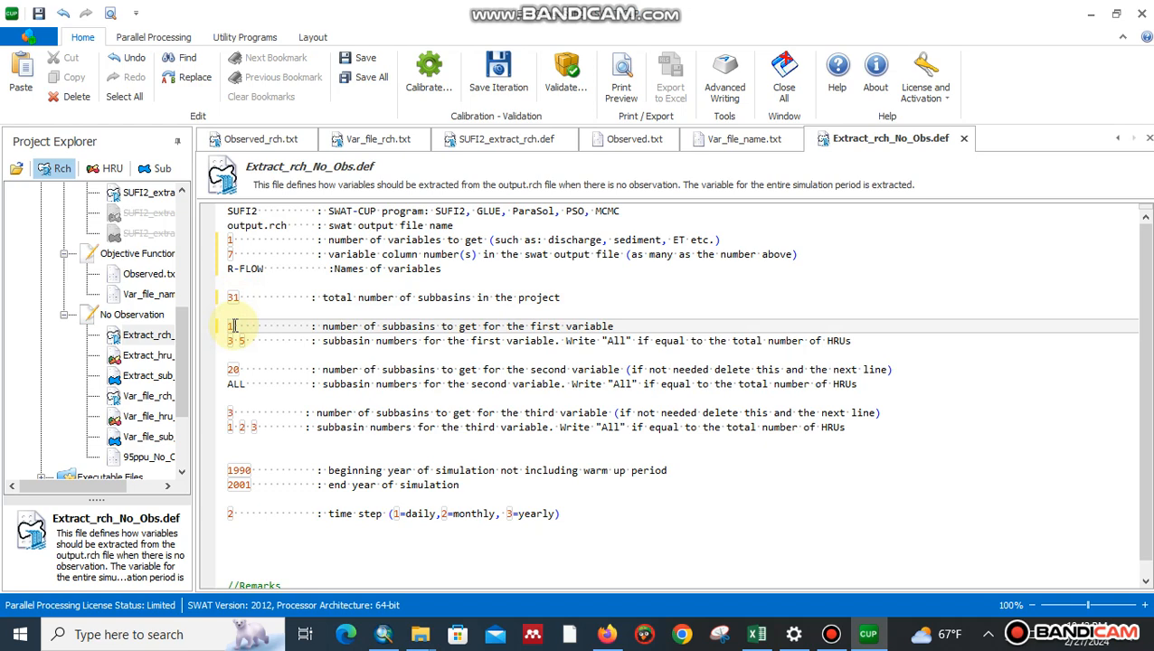
- Set the first variable's subbasin number to 31 and delete the subbasin lines for the second and third variables
{"action": "left_click", "coordinate": [244, 344]}
{"action": "key", "text": "BackSpace"}
{"action": "key", "text": "BackSpace"}
{"action": "key", "text": "BackSpace"}
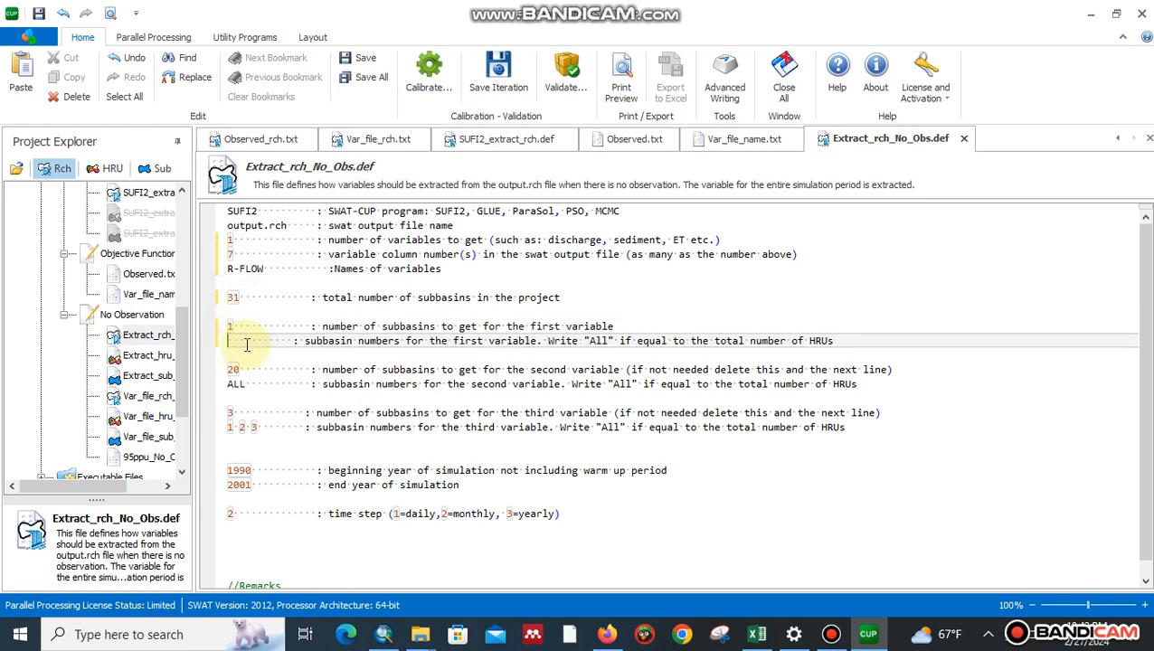
{"action": "type", "text": "31"}
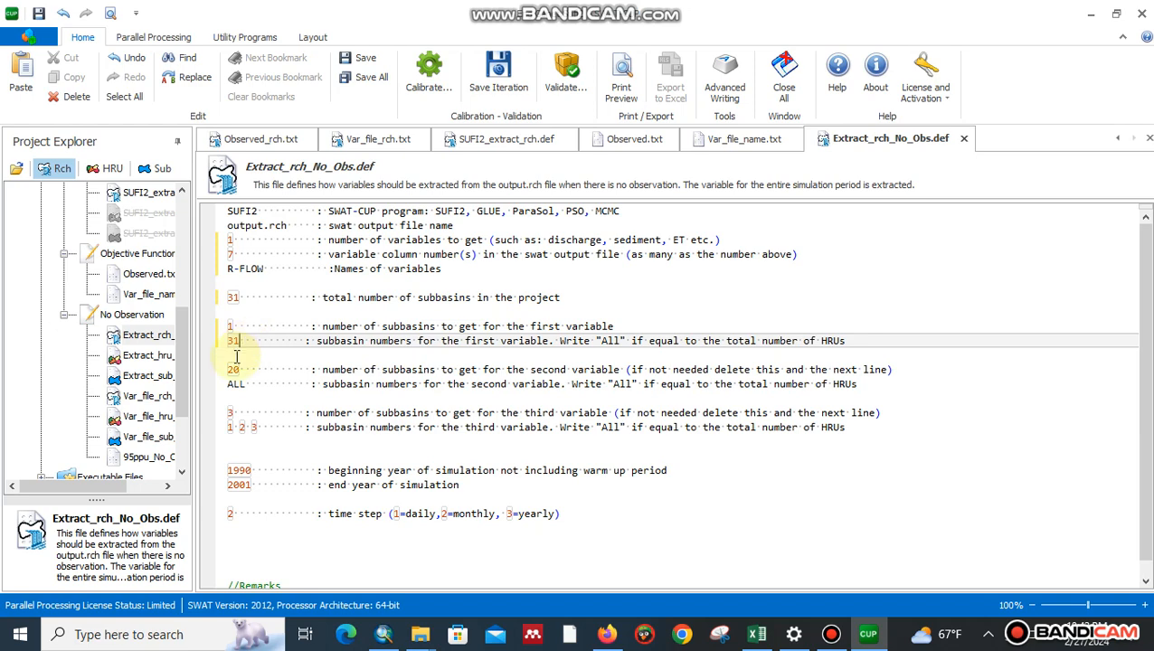
{"action": "left_click_drag", "start_coordinate": [231, 367], "coordinate": [880, 430]}
{"action": "key", "text": "Delete"}
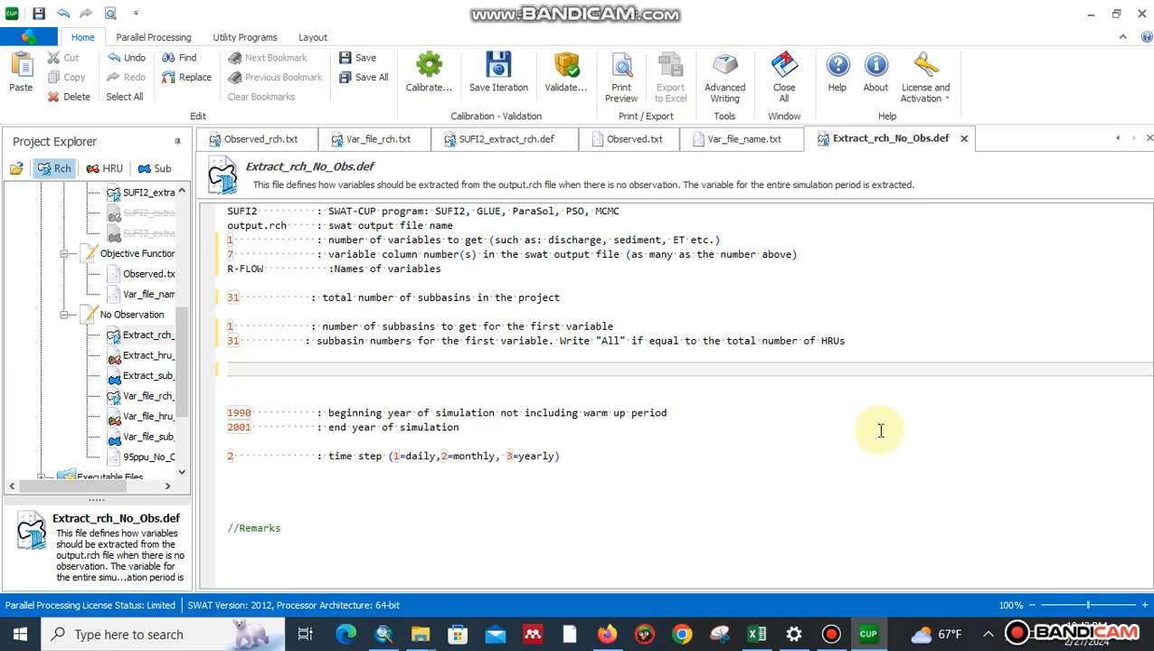
- Set the beginning year of simulation to 1994 and the end year to 2007, and save Extract_rch_No_Obs.def
{"action": "left_click", "coordinate": [248, 412]}
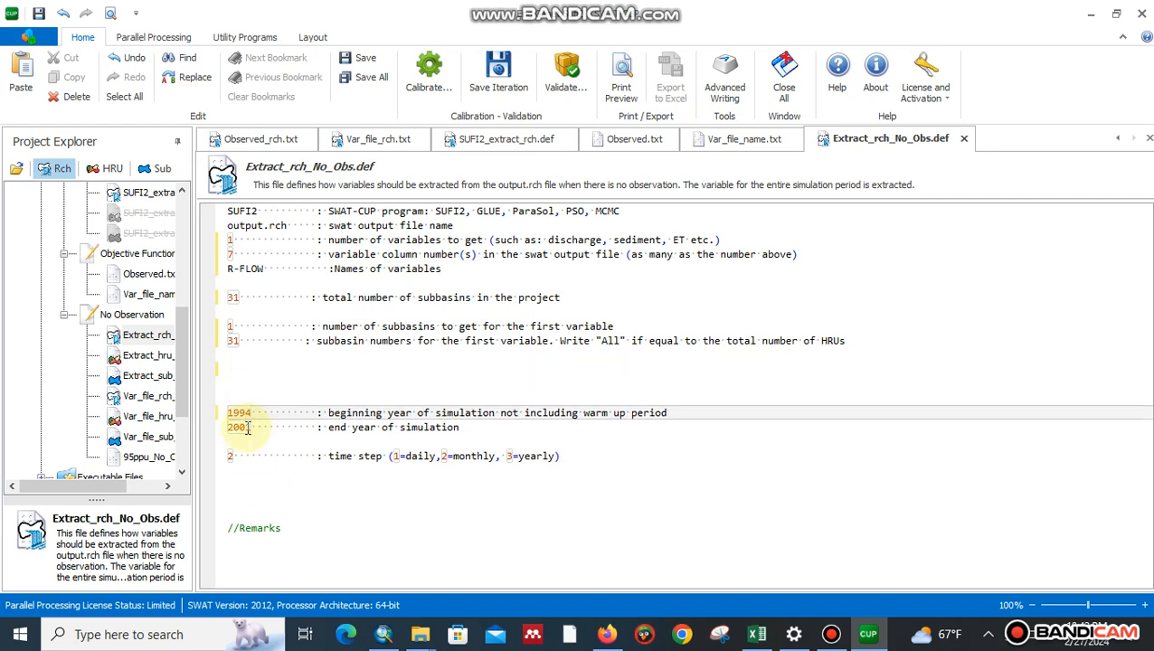
{"action": "left_click", "coordinate": [248, 429]}
{"action": "key", "text": "BackSpace"}
{"action": "type", "text": "7"}
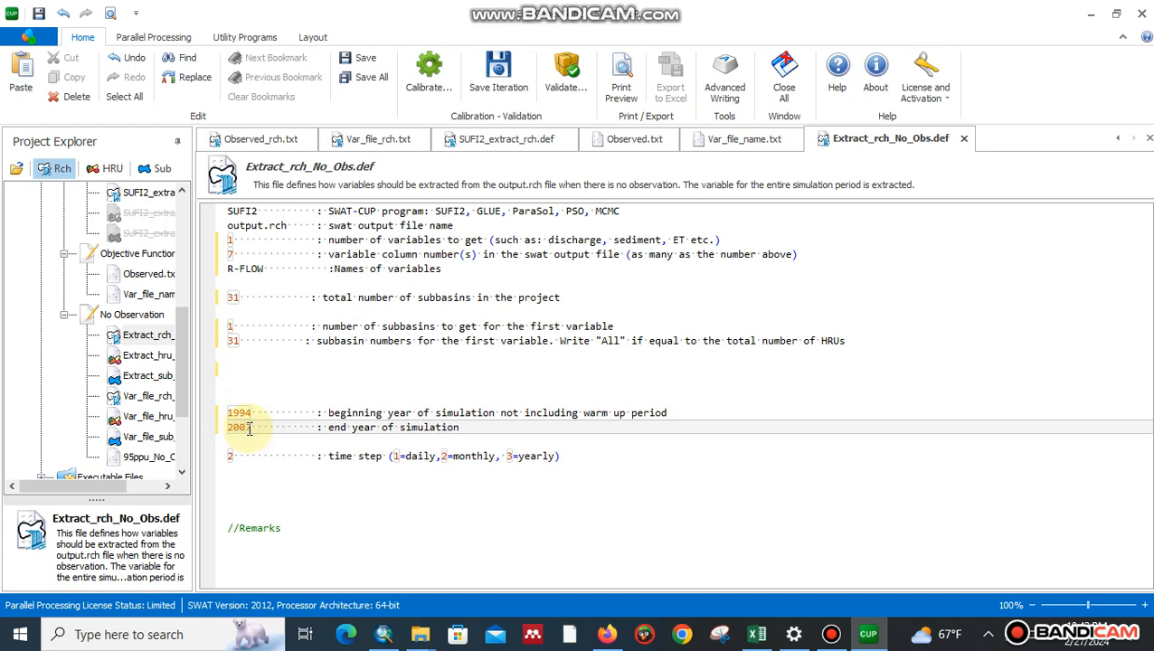
{"action": "left_click", "coordinate": [362, 57]}
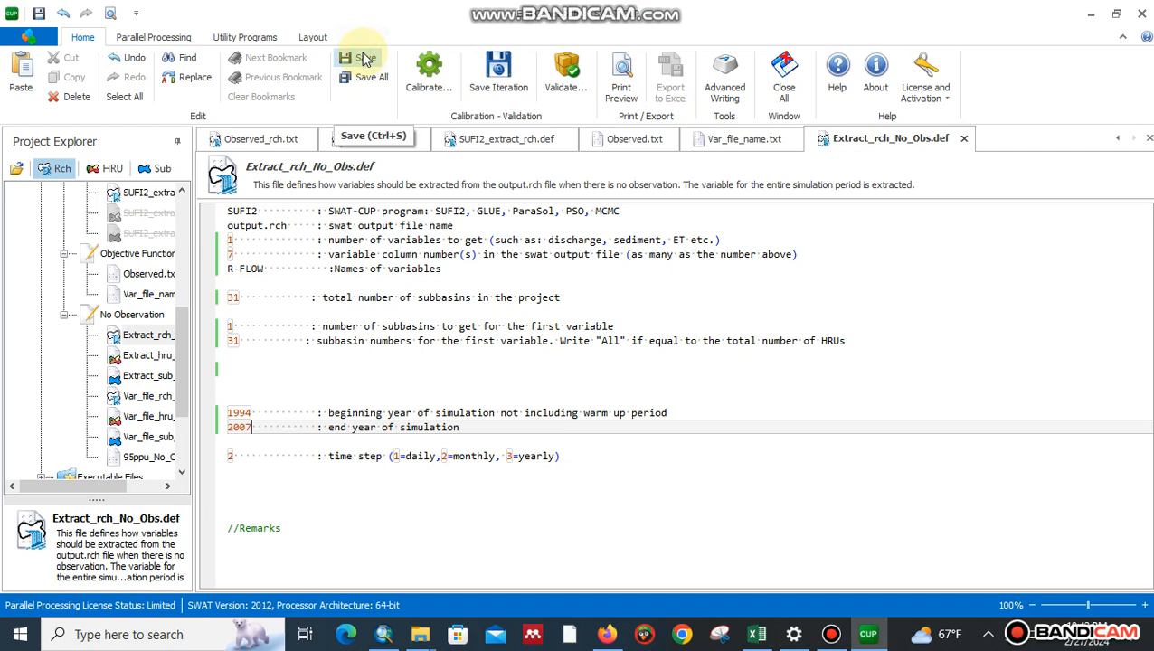
- Open Extract_hru_No_Obs.def and set its number of variables to get to 1
{"action": "left_click", "coordinate": [150, 355]}
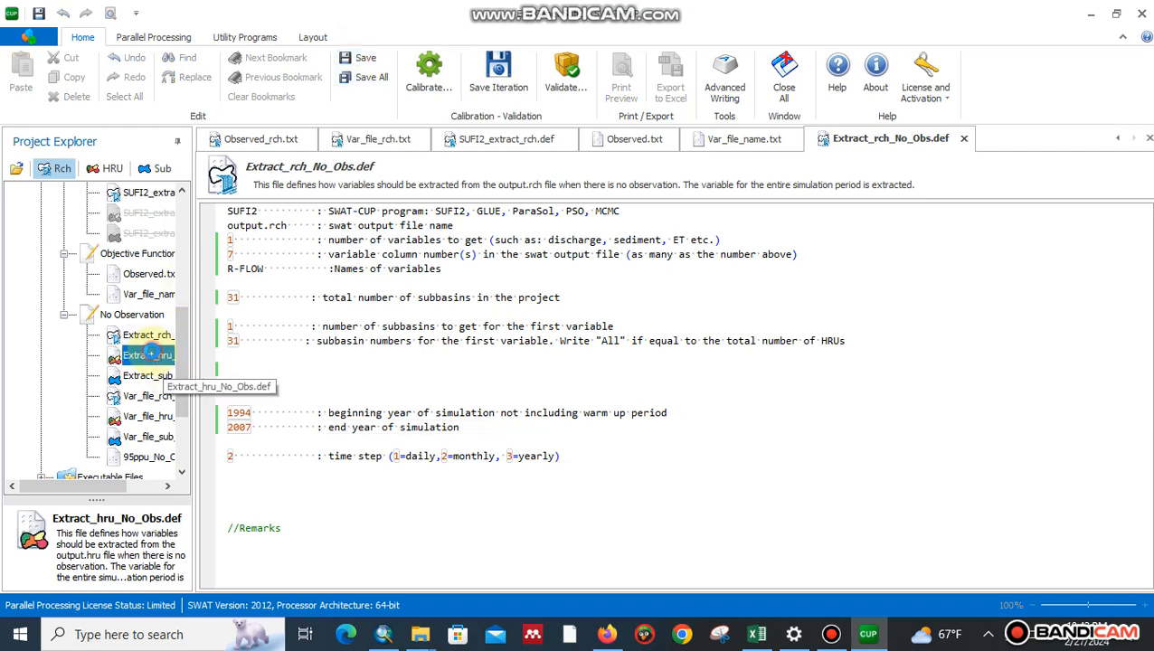
{"action": "double_click", "coordinate": [152, 357]}
{"action": "left_click", "coordinate": [233, 240]}
{"action": "key", "text": "BackSpace"}
{"action": "type", "text": "1"}
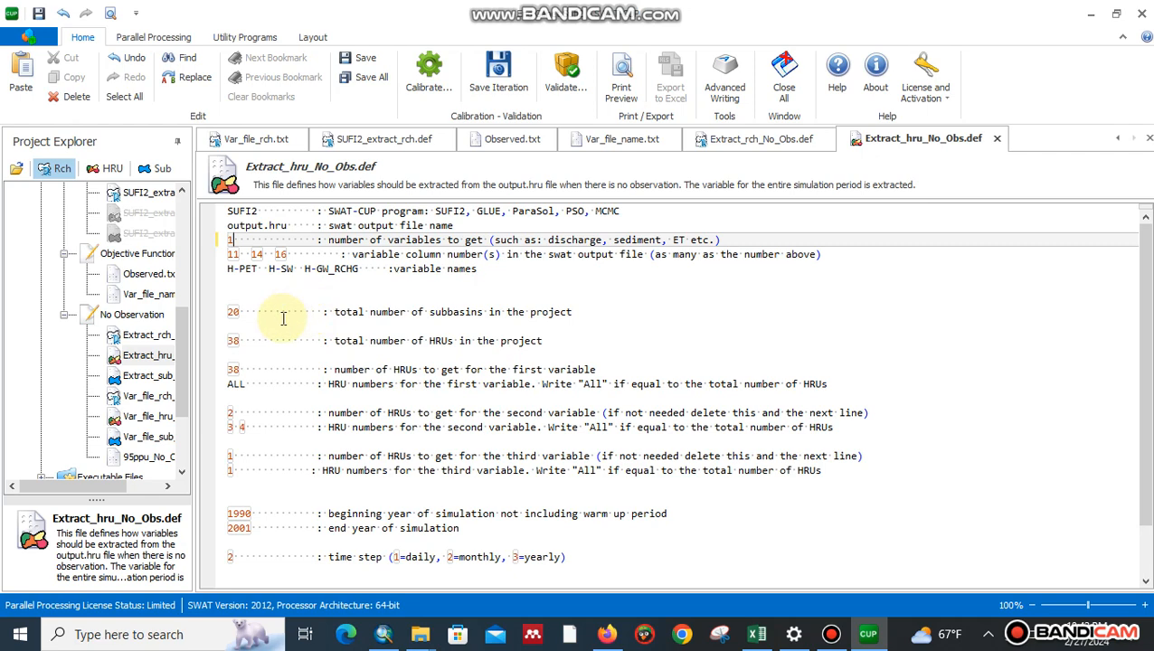
- Set the total number of subbasins to 31 and the total number of HRUs to 246 in Extract_hru_No_Obs.def
{"action": "left_click", "coordinate": [235, 312]}
{"action": "key", "text": "BackSpace"}
{"action": "key", "text": "BackSpace"}
{"action": "type", "text": "31"}
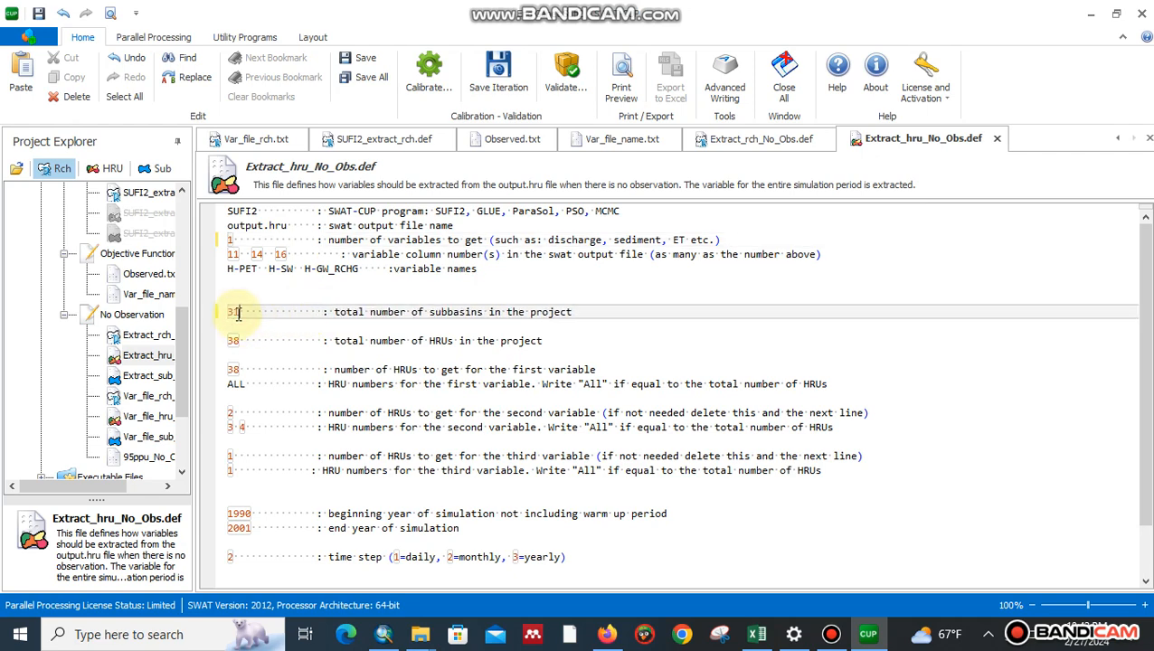
{"action": "left_click", "coordinate": [239, 341]}
{"action": "key", "text": "BackSpace"}
{"action": "key", "text": "BackSpace"}
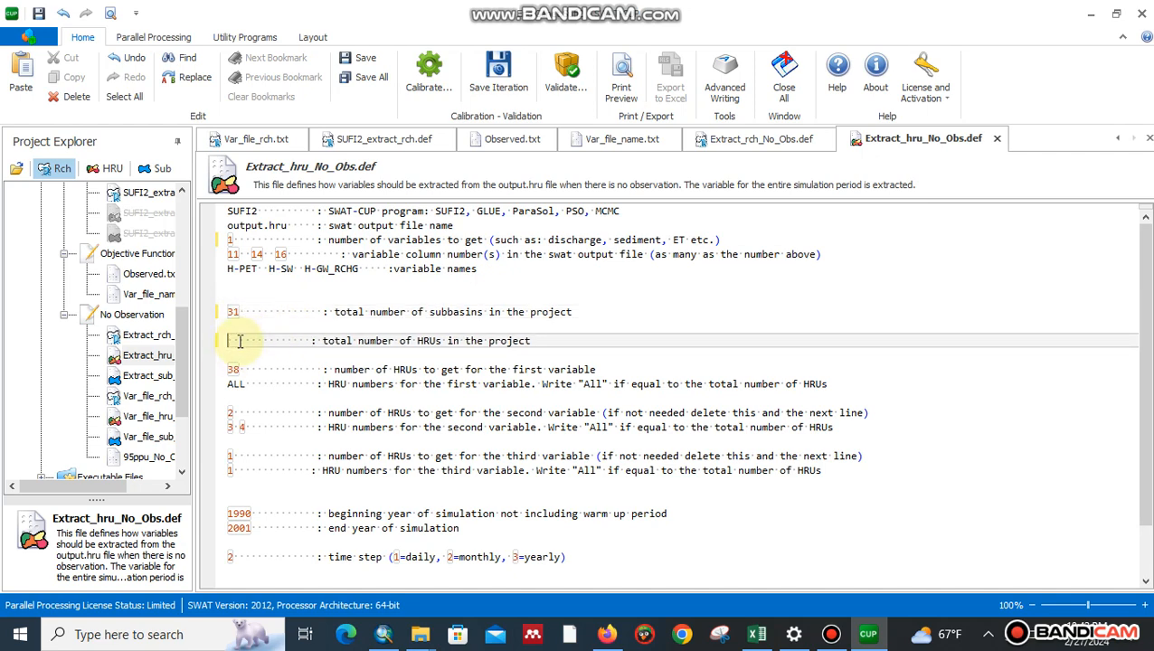
{"action": "key", "text": "BackSpace"}
{"action": "type", "text": "246"}
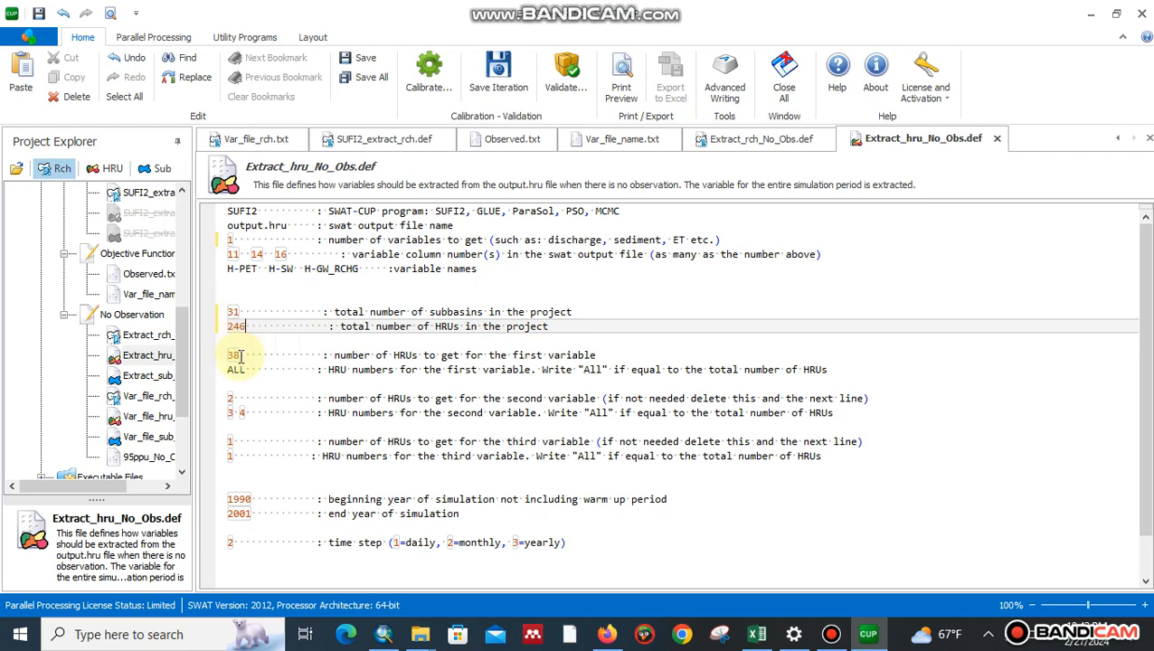
- Set the HRU extraction's simulation years to 1994 and 2007, and close all open files with the changes saved
{"action": "left_click", "coordinate": [254, 500]}
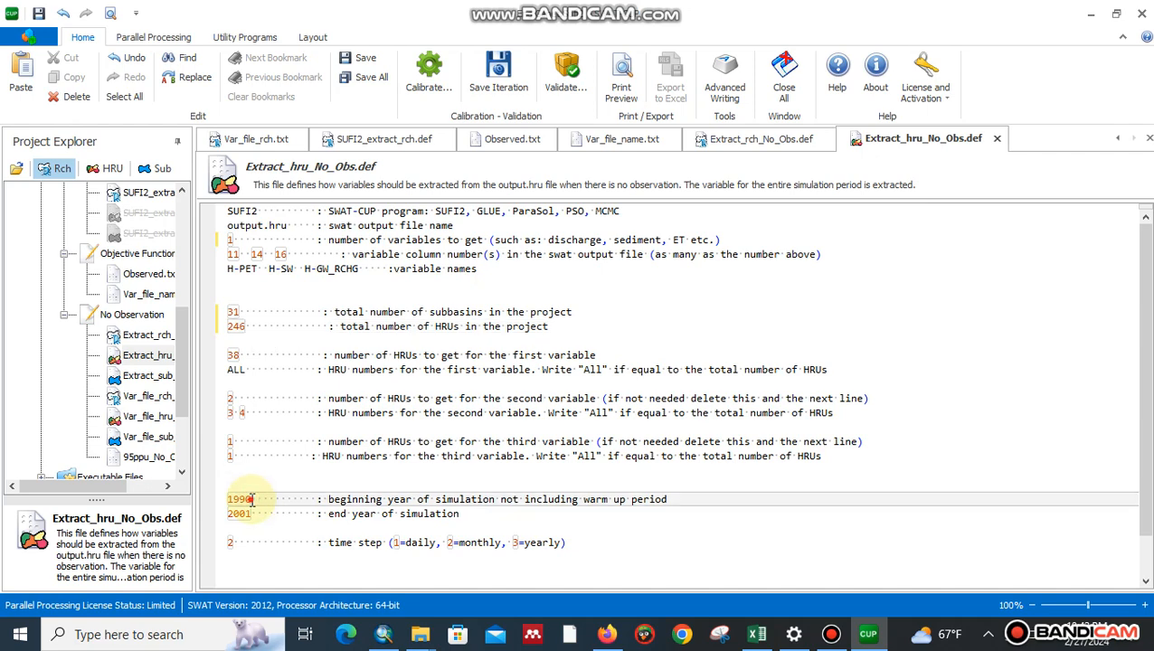
{"action": "key", "text": "BackSpace"}
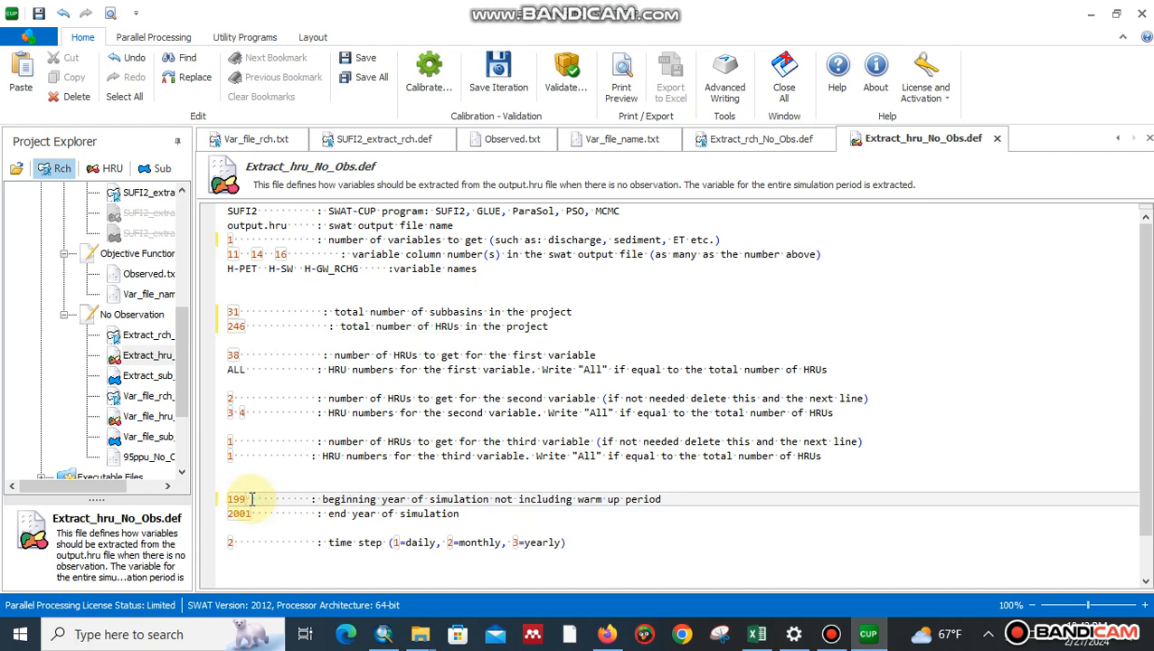
{"action": "type", "text": "4"}
{"action": "double_click", "coordinate": [250, 513]}
{"action": "left_click", "coordinate": [251, 513]}
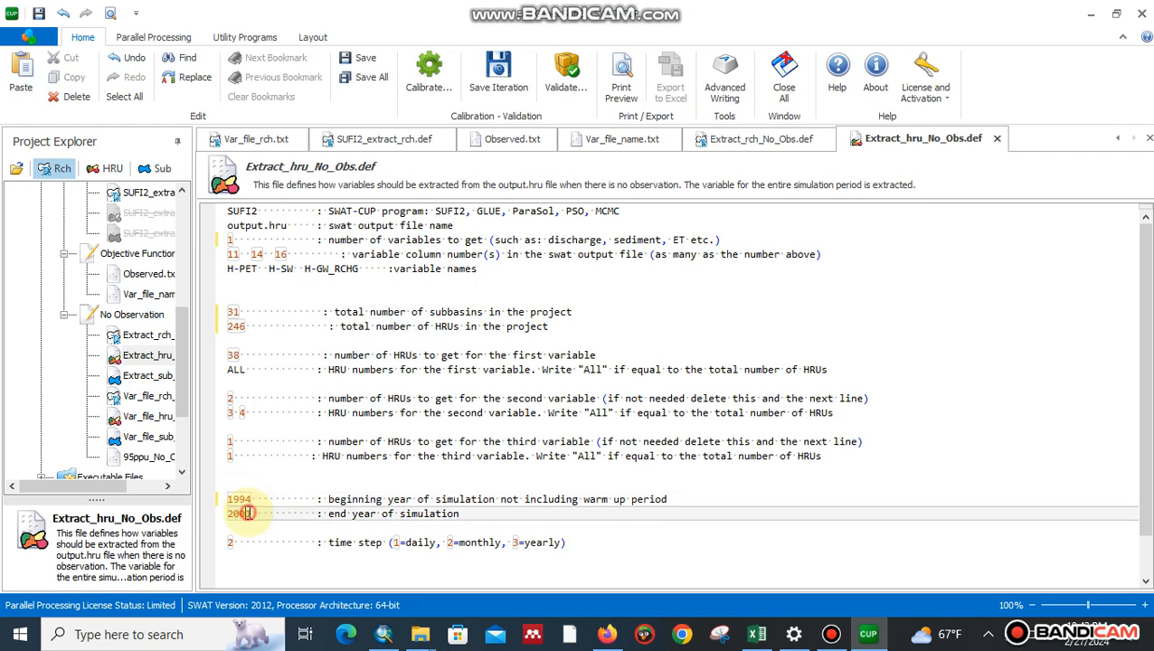
{"action": "key", "text": "BackSpace"}
{"action": "type", "text": "7"}
{"action": "left_click", "coordinate": [785, 80]}
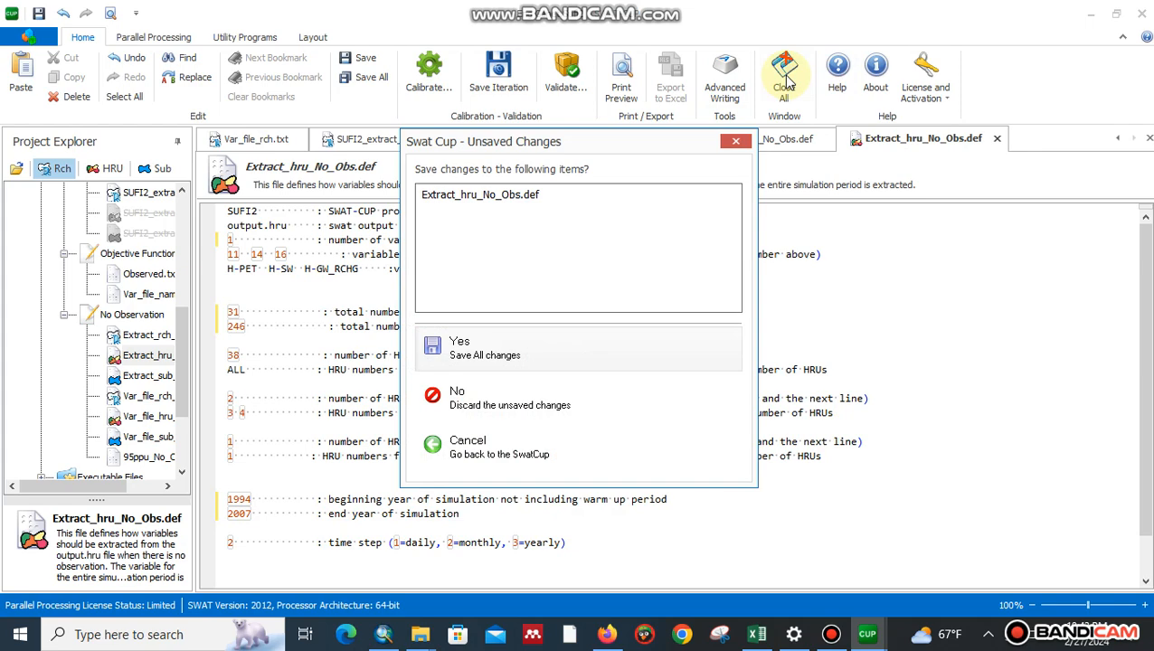
{"action": "left_click", "coordinate": [569, 357]}
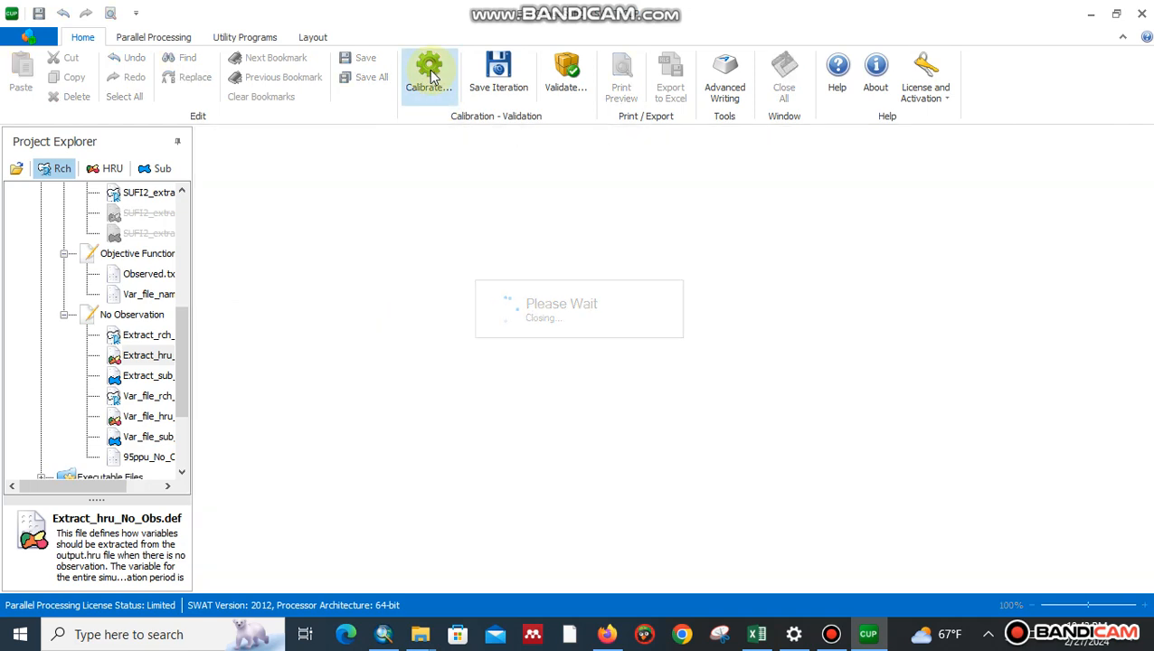
- Execute all SUFI2 calibration batch files, answering y to the SUFI2.OUT prompt and confirming the execution of Sufi2_Run.Bat
{"action": "left_click", "coordinate": [429, 77]}
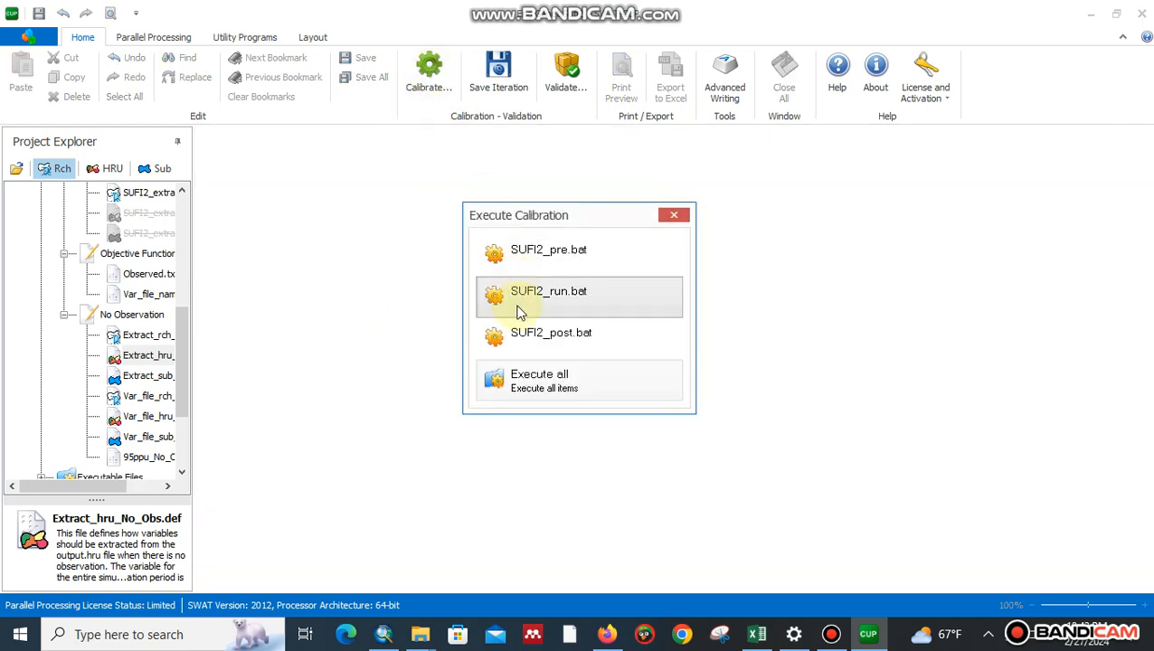
{"action": "left_click", "coordinate": [530, 377]}
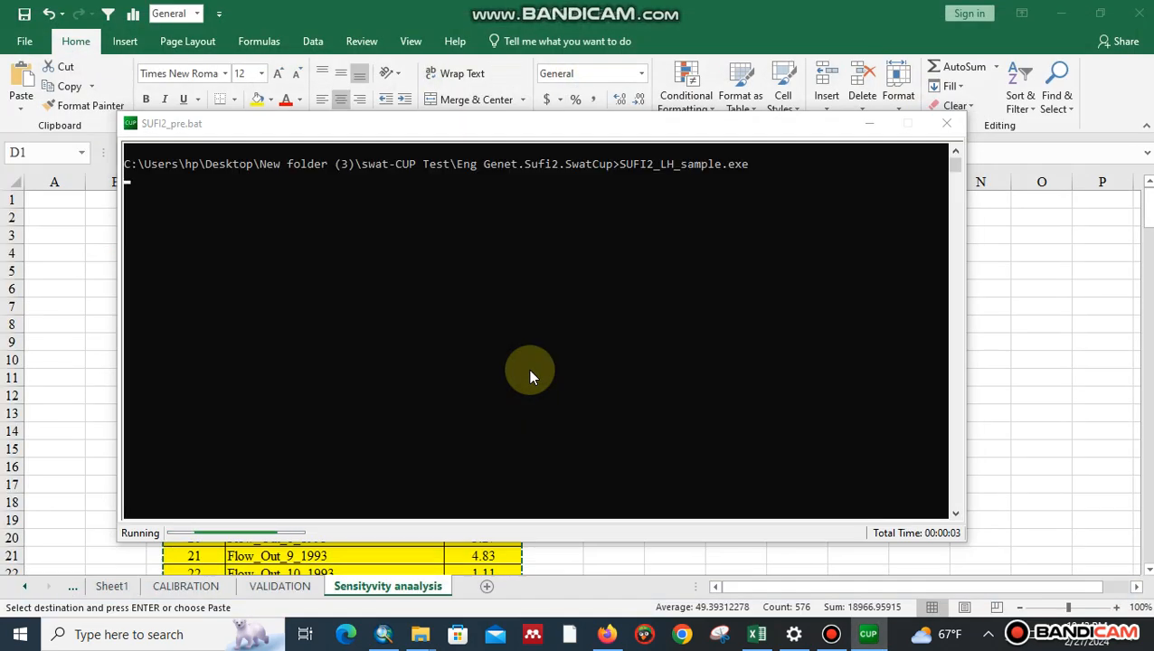
{"action": "type", "text": "y"}
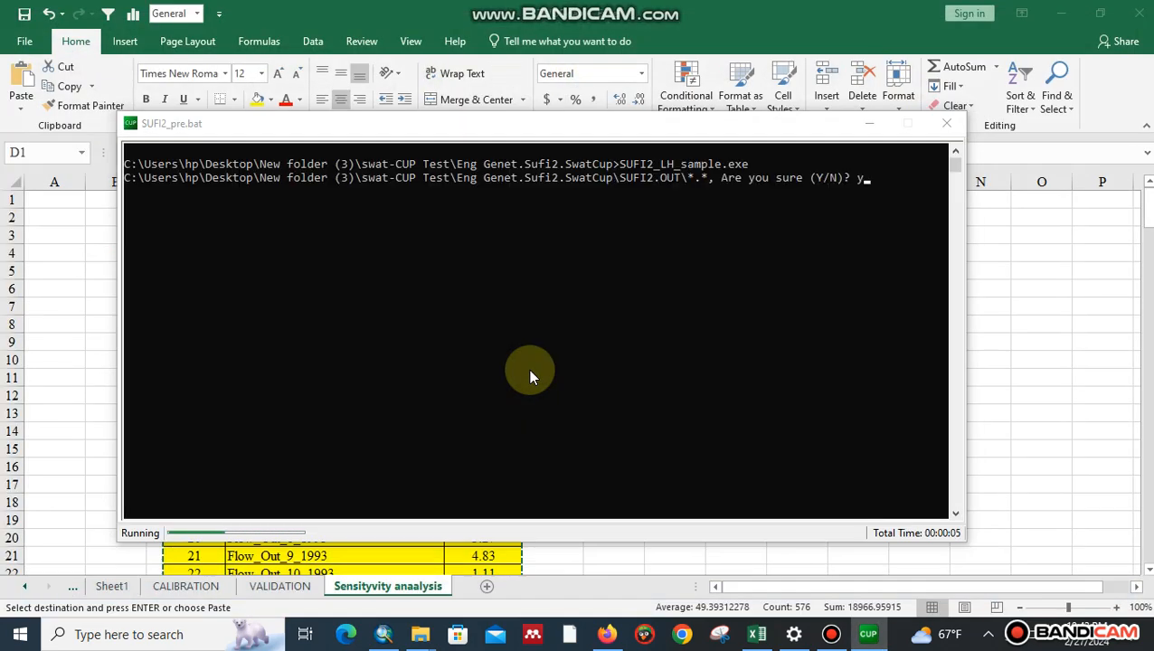
{"action": "key", "text": "Return"}
{"action": "mouse_move", "coordinate": [956, 162]}
{"action": "left_mouse_down"}
{"action": "mouse_move", "coordinate": [953, 198]}
{"action": "mouse_move", "coordinate": [955, 150]}
{"action": "left_mouse_up"}
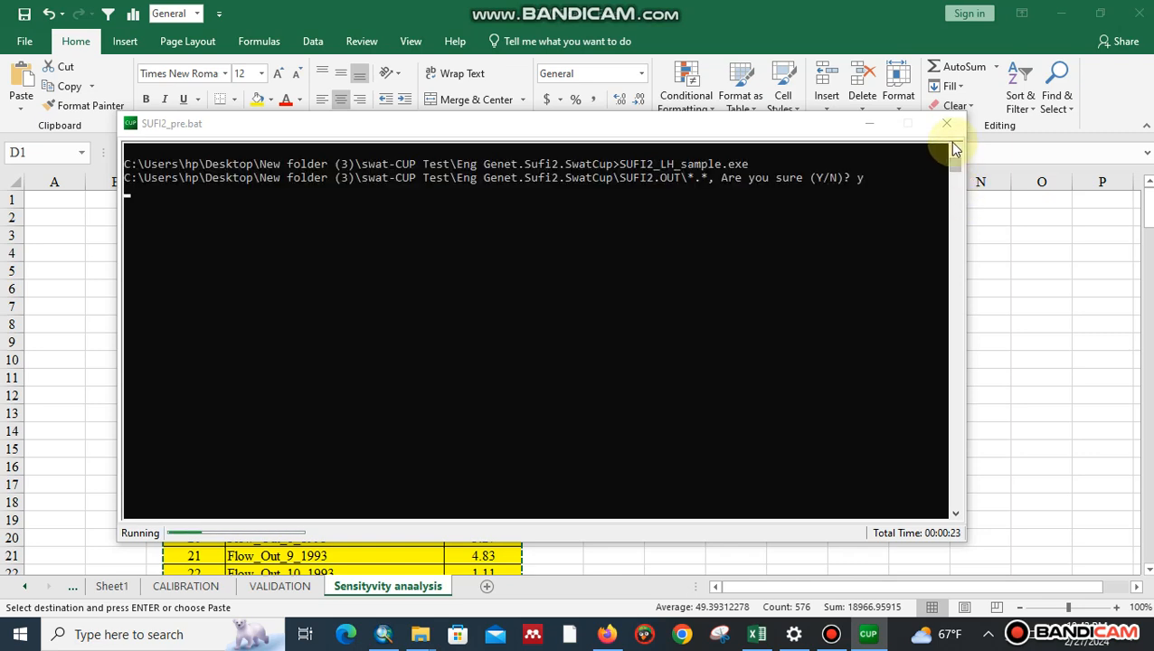
{"action": "left_click", "coordinate": [516, 356]}
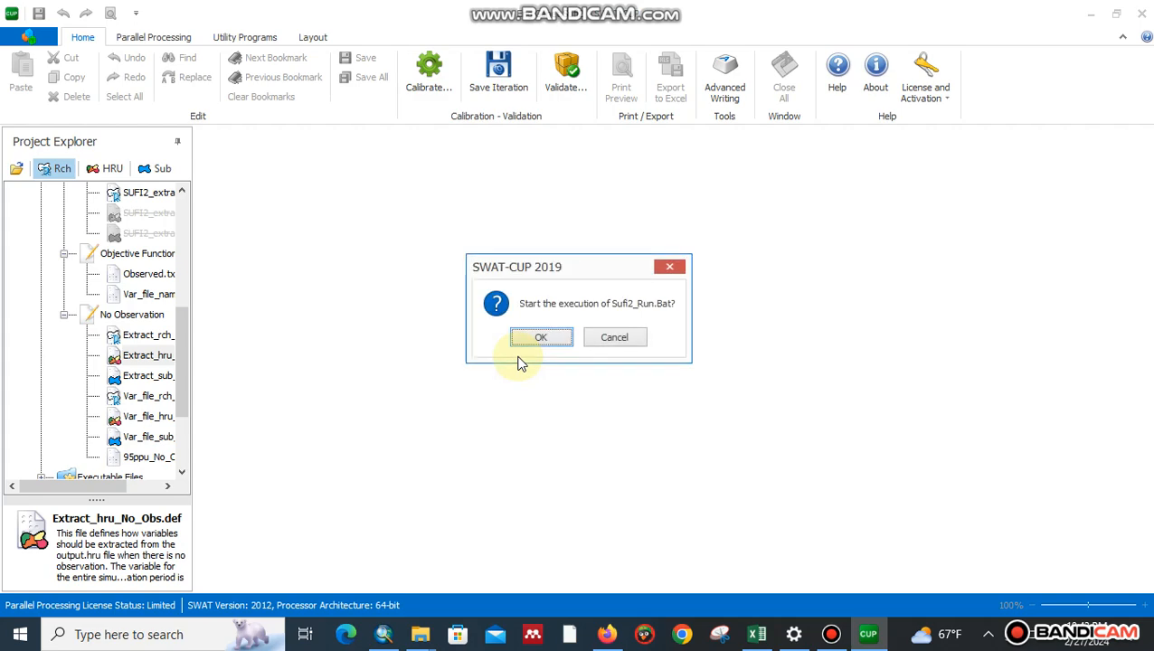
{"action": "left_click", "coordinate": [541, 337]}
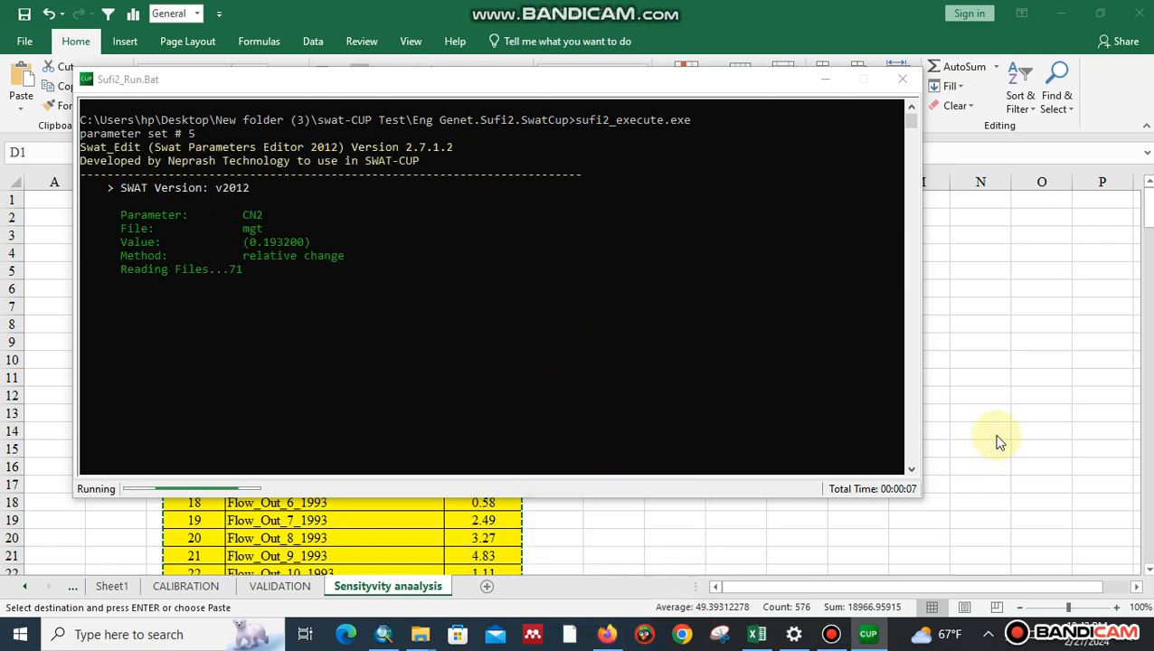
{"action": "left_click", "coordinate": [870, 634]}
{"action": "left_click", "coordinate": [873, 635]}
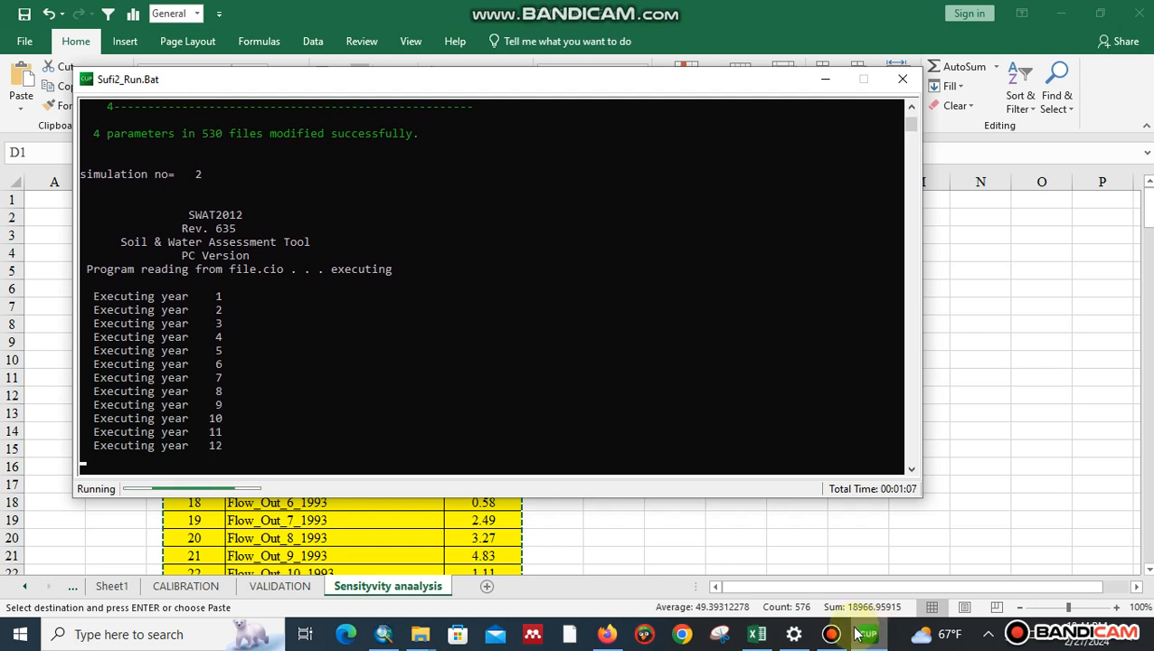
{"action": "left_click", "coordinate": [831, 635]}
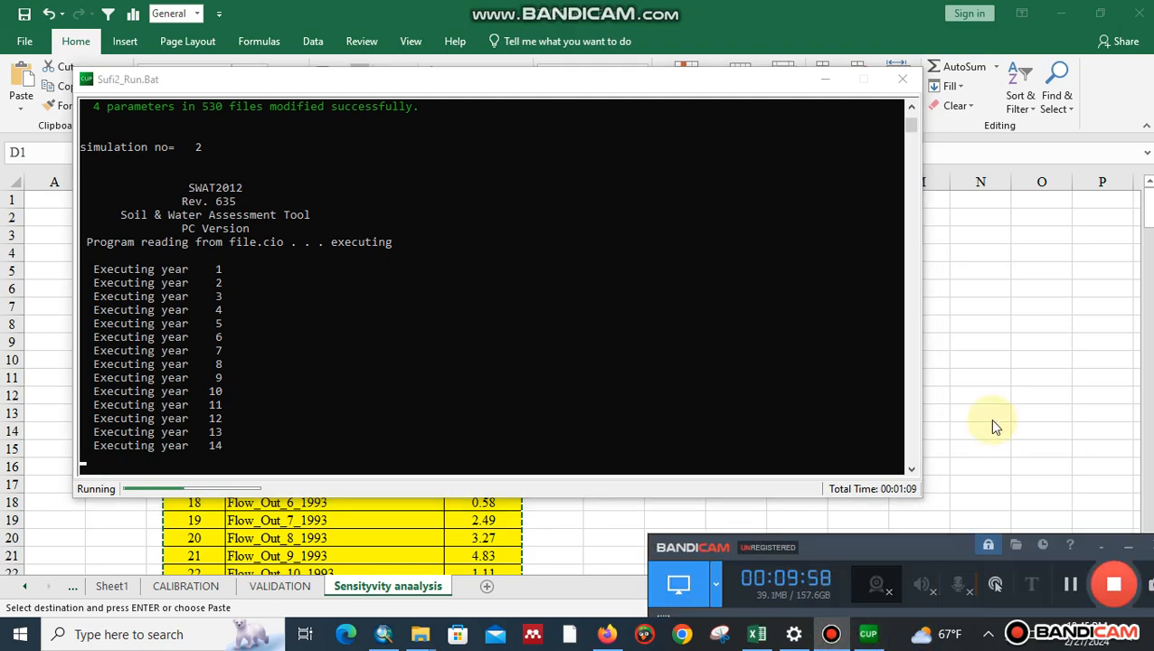